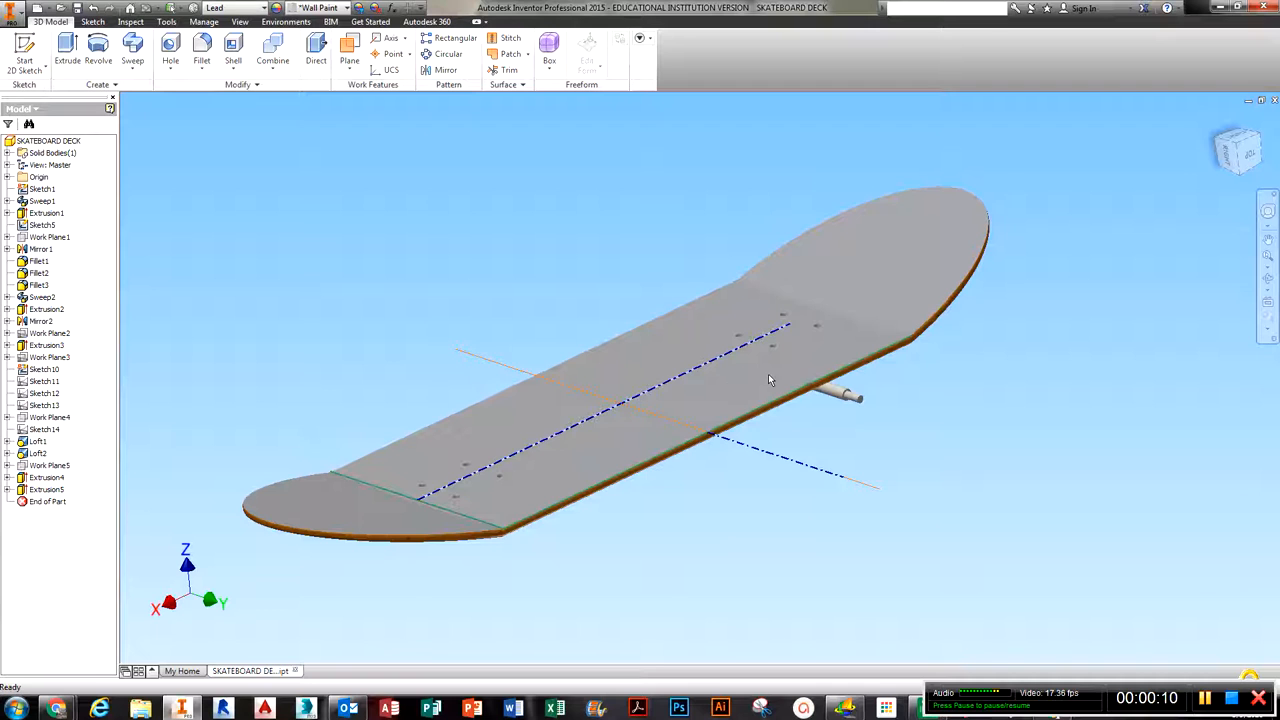
{"action": "middle_click_drag", "start_coordinate": [768, 375], "coordinate": [717, 401]}
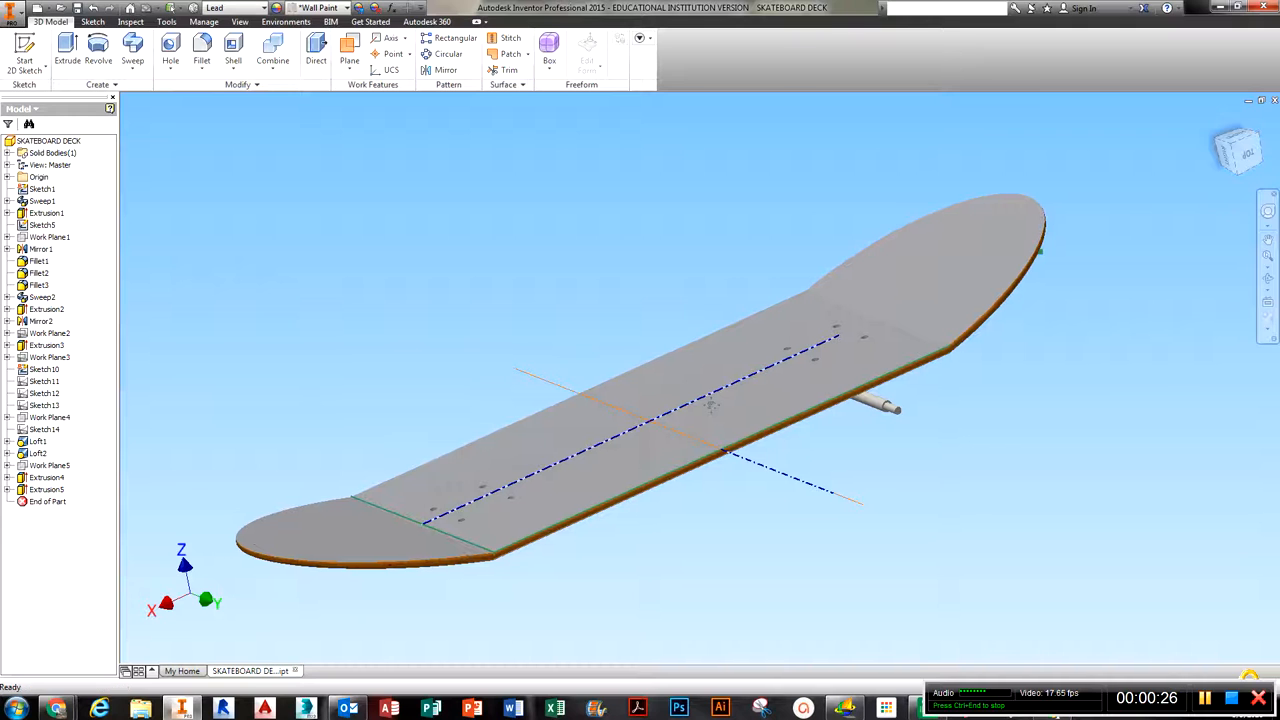
{"action": "mouse_move", "coordinate": [636, 433]}
{"action": "middle_mouse_down", "text": "shift"}
{"action": "mouse_move", "coordinate": [672, 379]}
{"action": "mouse_move", "coordinate": [632, 434]}
{"action": "mouse_move", "coordinate": [656, 430]}
{"action": "middle_mouse_up", "text": "shift"}
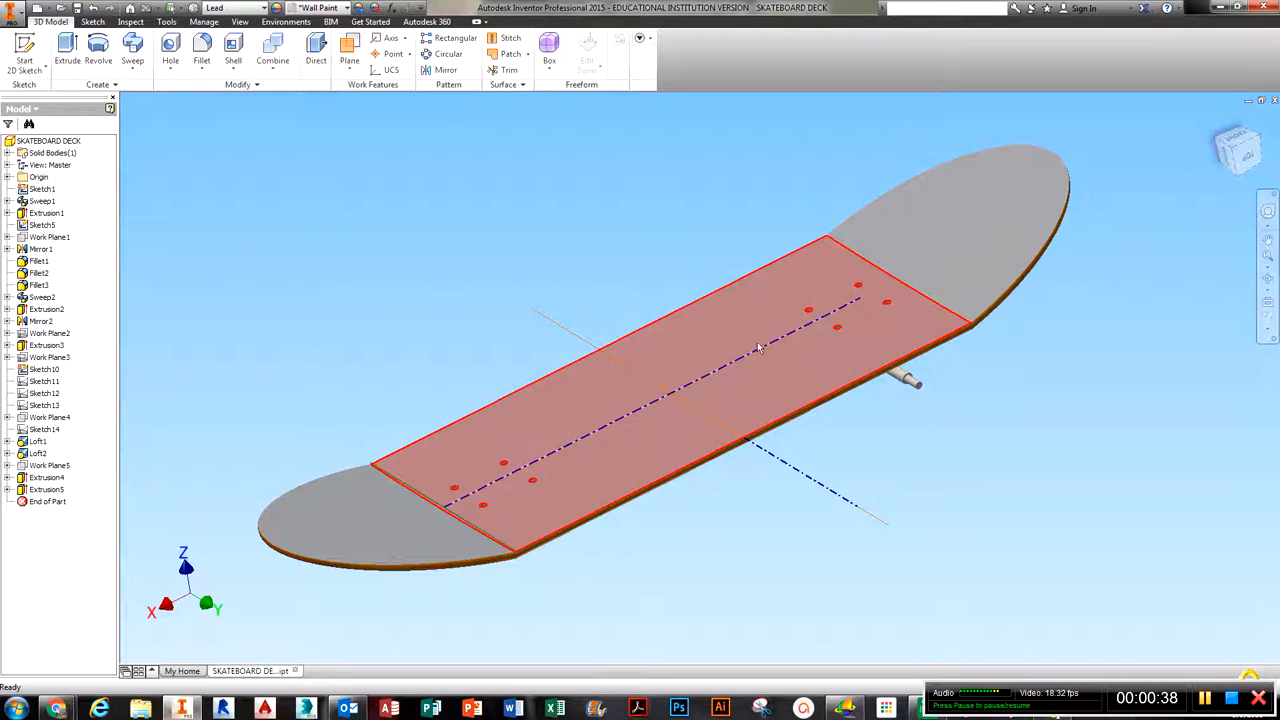
{"action": "middle_click_drag", "start_coordinate": [871, 275], "coordinate": [841, 299]}
{"action": "middle_click_drag", "start_coordinate": [699, 398], "coordinate": [760, 373], "text": "shift"}
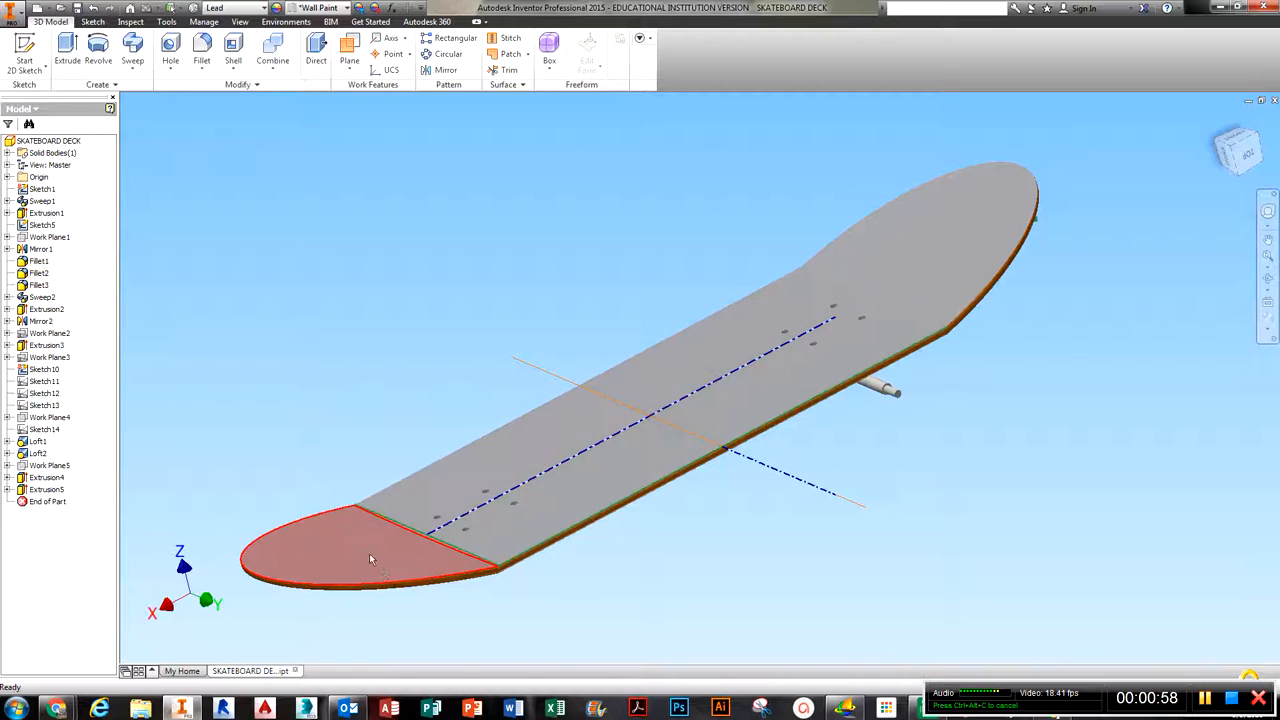
{"action": "middle_click_drag", "start_coordinate": [858, 293], "coordinate": [881, 273]}
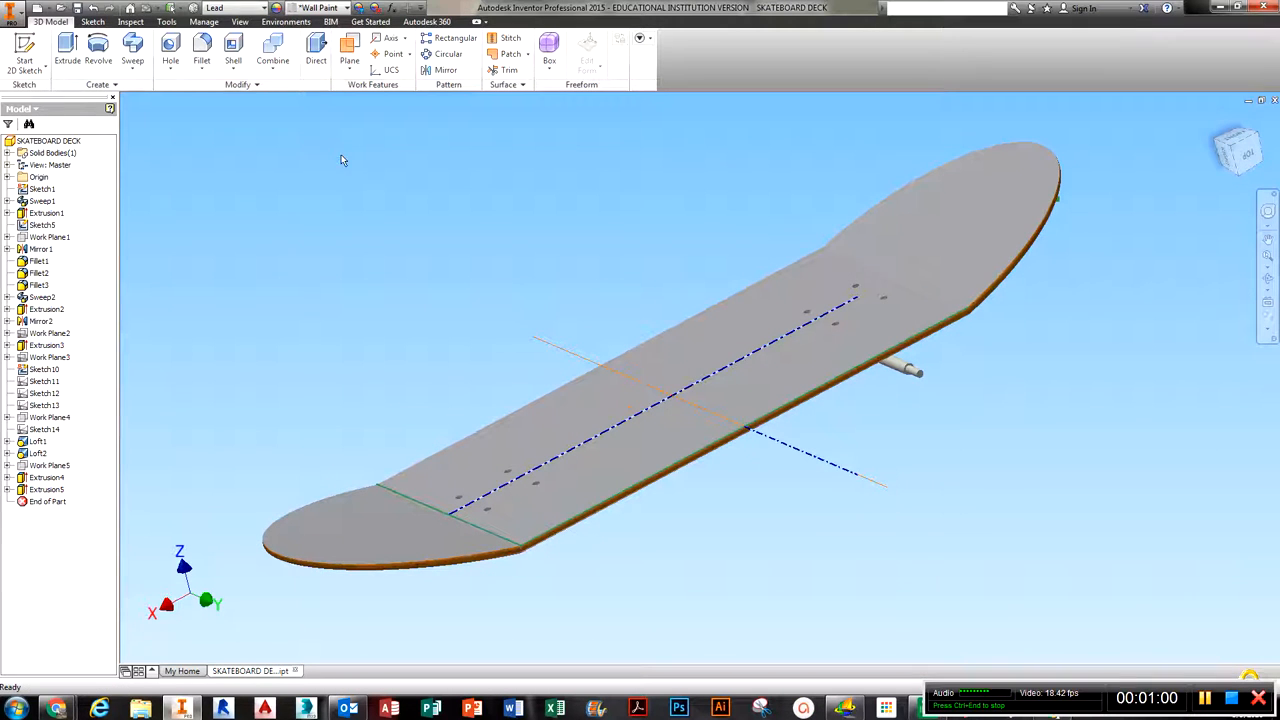
- Open the Appearance Browser, move it up and widen it to show more appearances per row
{"action": "left_click", "coordinate": [277, 8]}
{"action": "left_click_drag", "start_coordinate": [258, 73], "coordinate": [256, 30]}
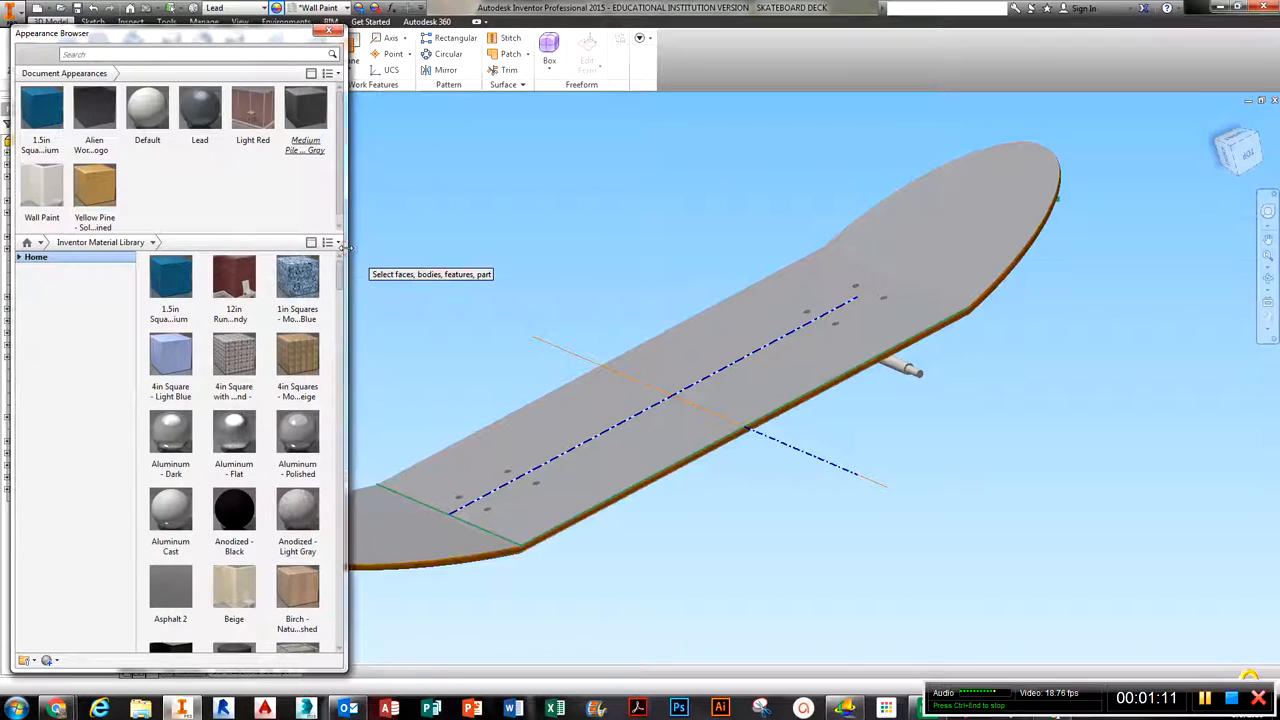
{"action": "left_click_drag", "start_coordinate": [348, 247], "coordinate": [481, 234]}
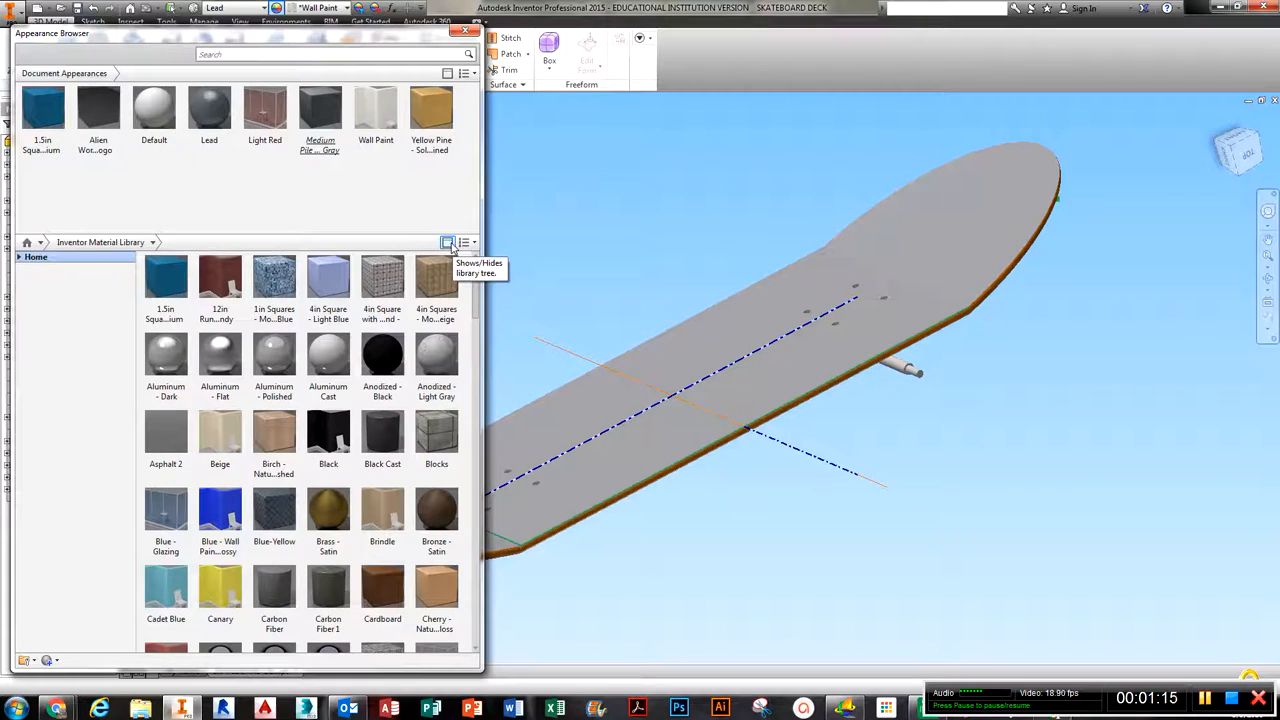
- Check the library's display options and browse the appearances in the Inventor Material Library
{"action": "left_click", "coordinate": [474, 244]}
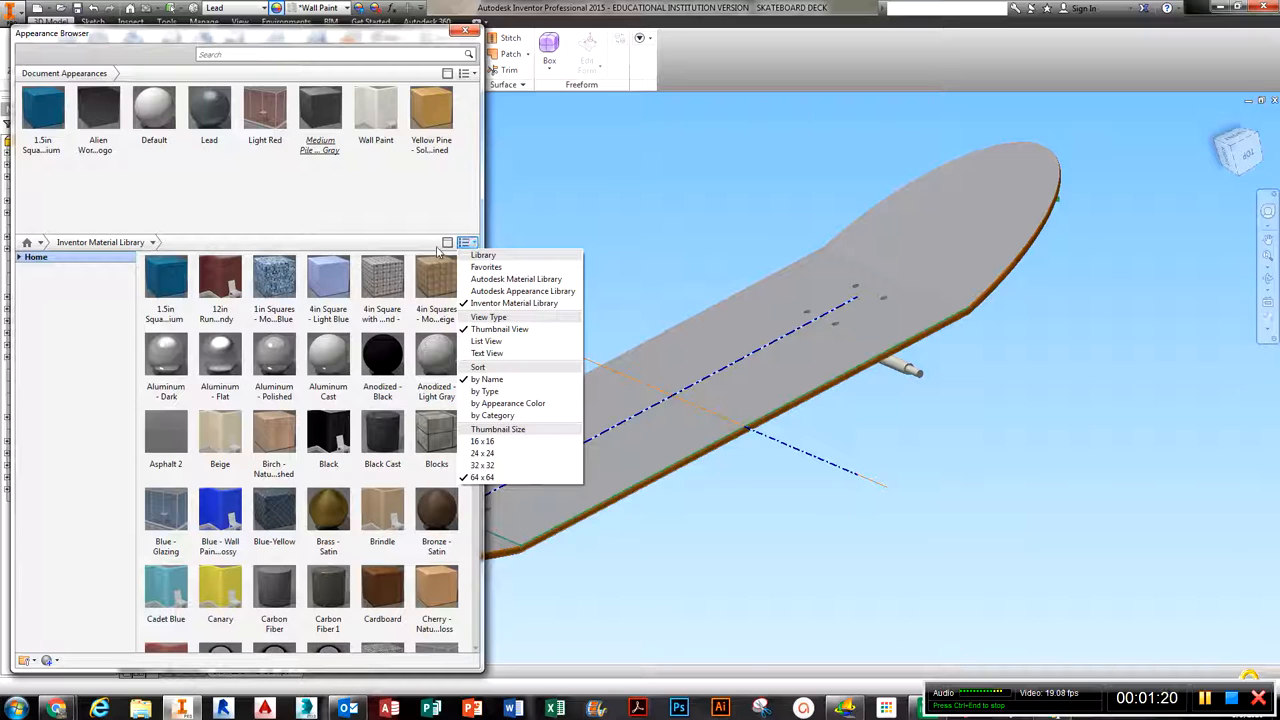
{"action": "left_click", "coordinate": [437, 250]}
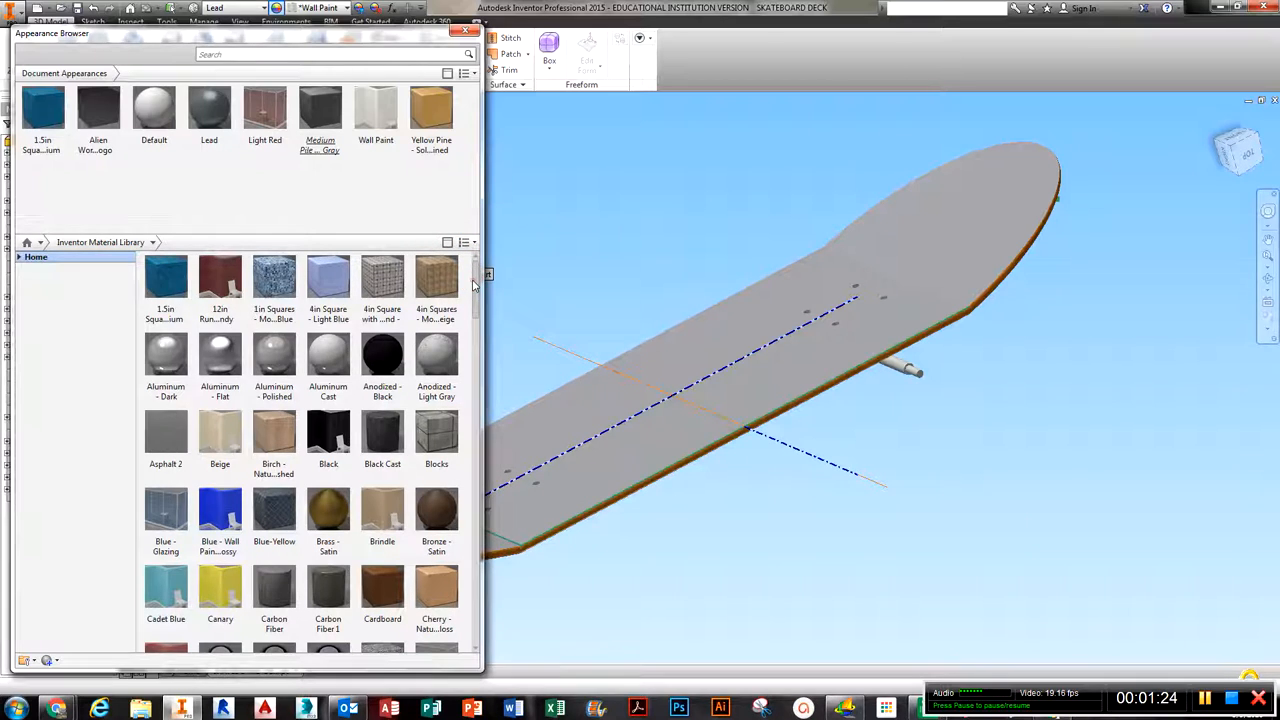
{"action": "left_click_drag", "start_coordinate": [474, 287], "coordinate": [474, 440]}
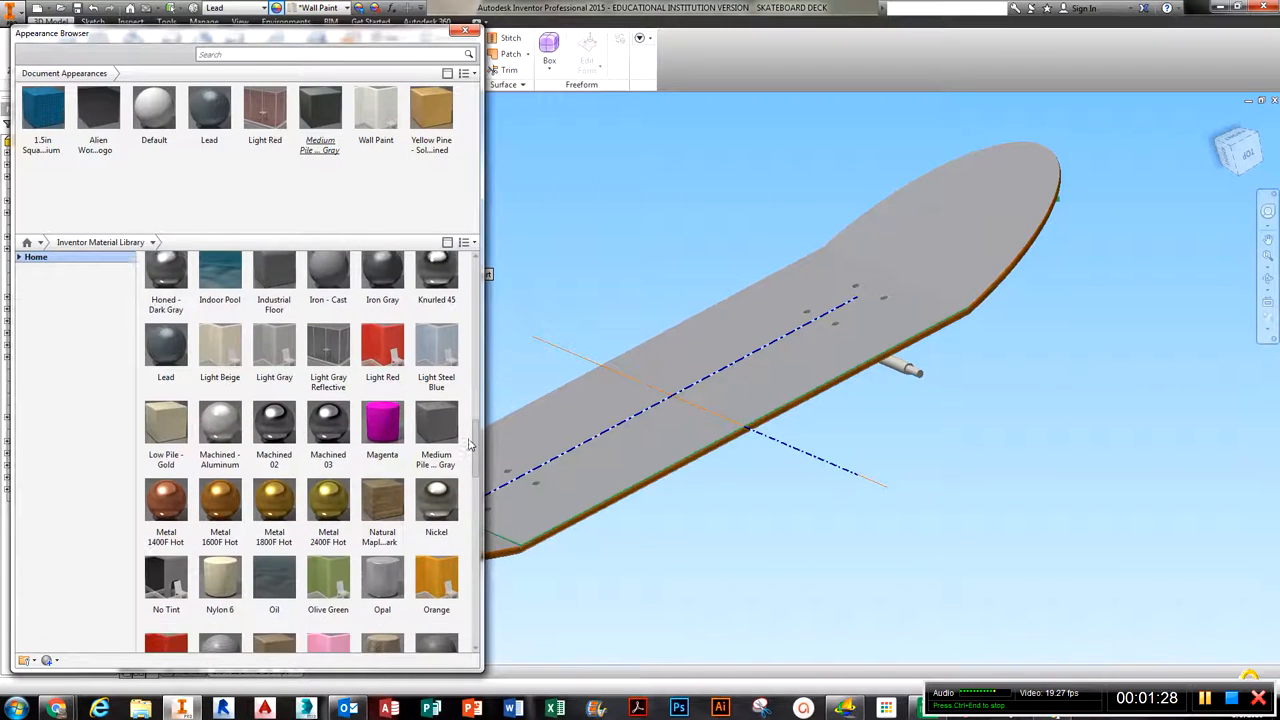
{"action": "left_click_drag", "start_coordinate": [470, 446], "coordinate": [470, 450]}
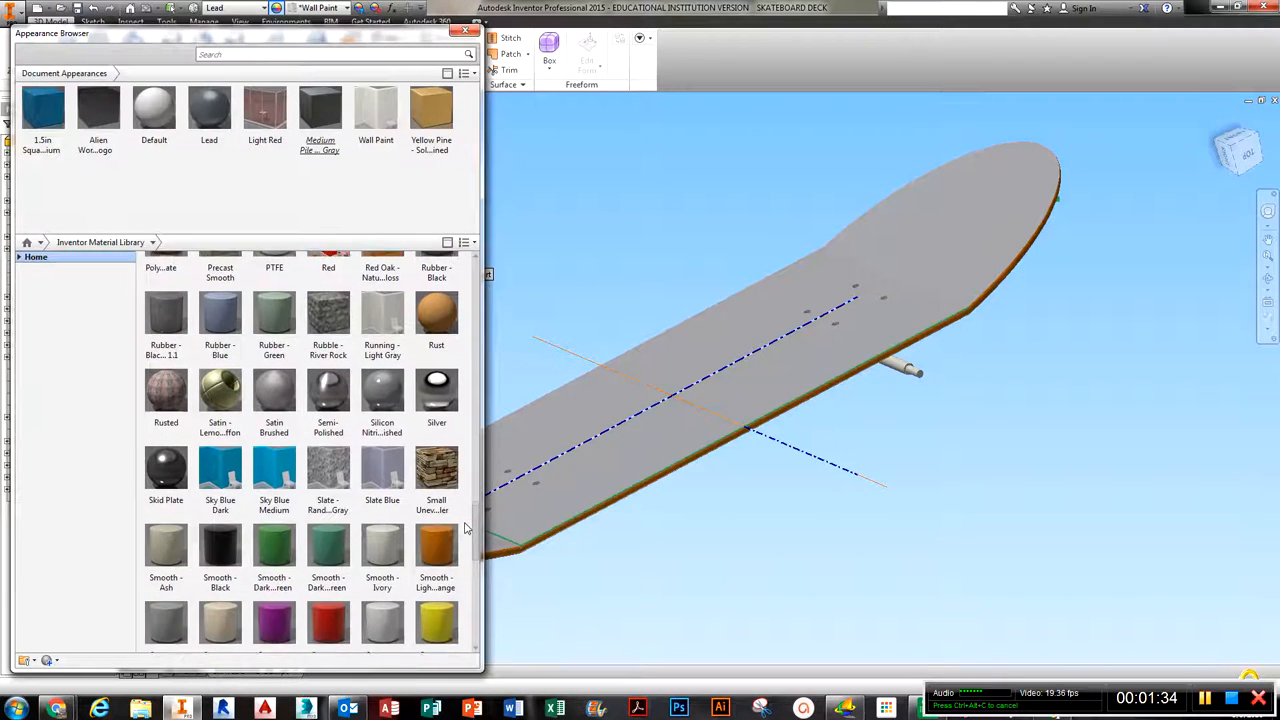
{"action": "left_click_drag", "start_coordinate": [464, 540], "coordinate": [479, 373]}
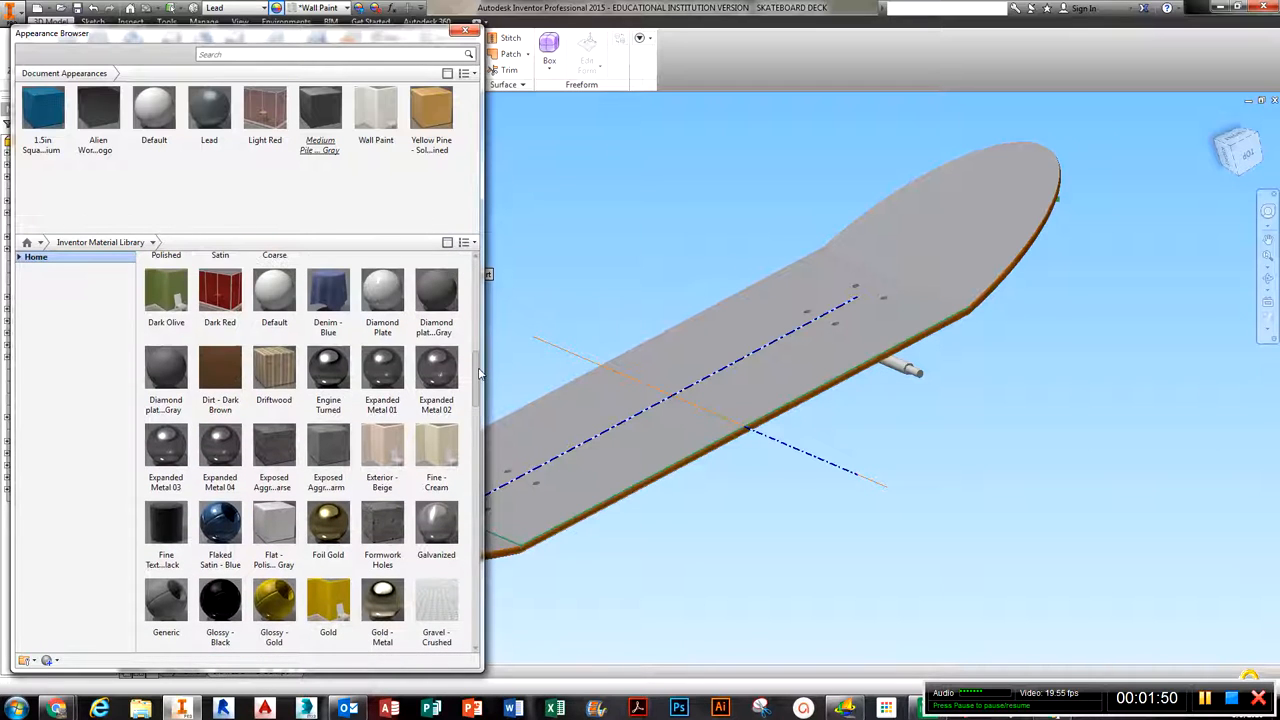
{"action": "scroll", "coordinate": [270, 455], "scroll_direction": "up", "scroll_amount": 1}
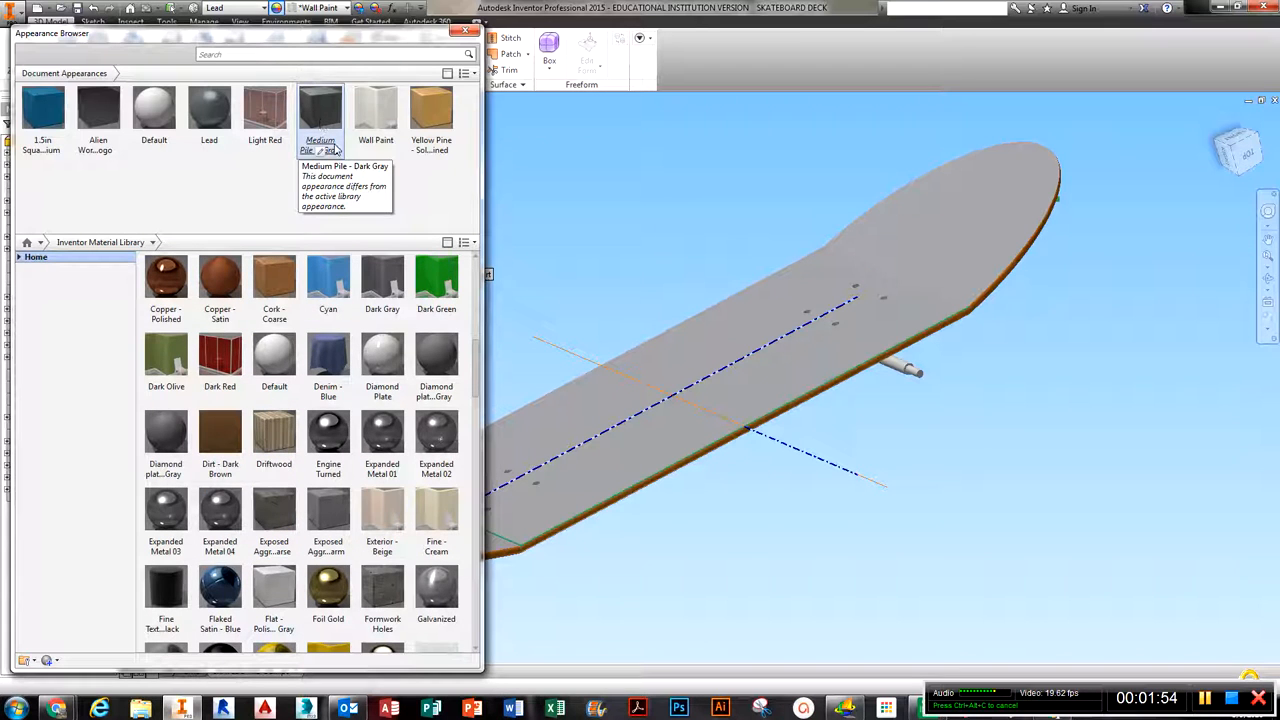
{"action": "left_click", "coordinate": [425, 206]}
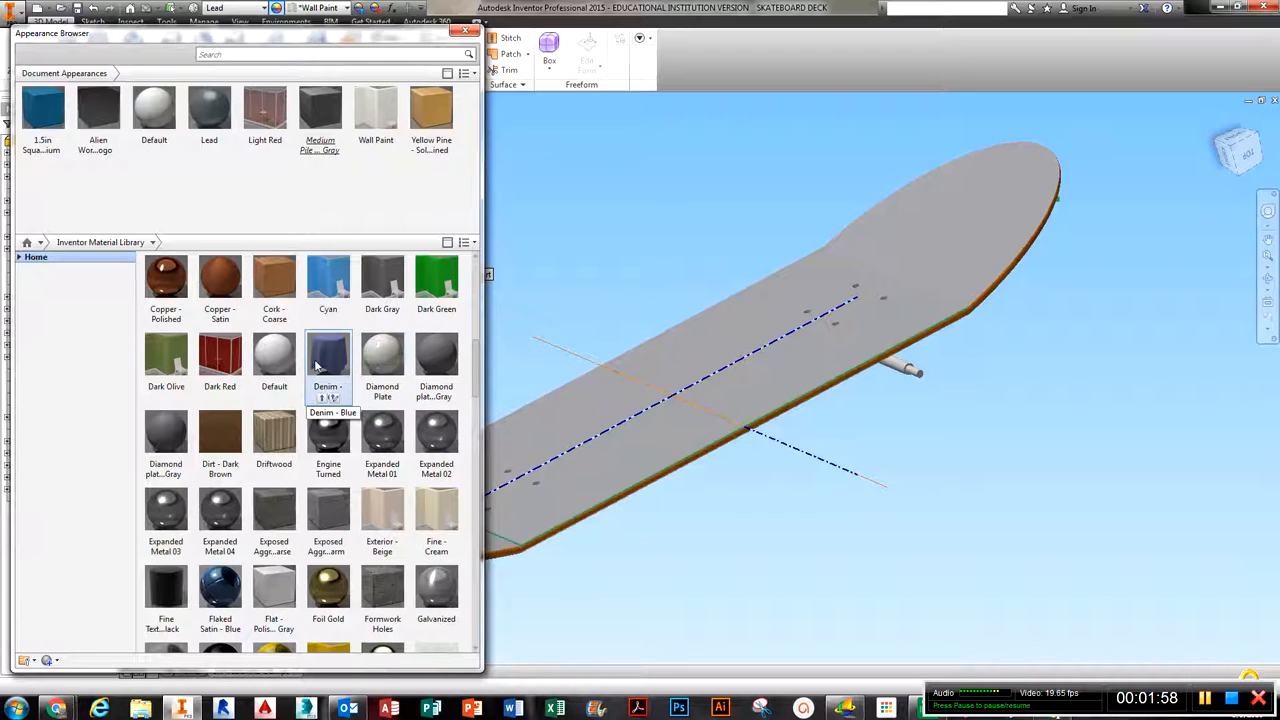
- Add the Denim - Blue library appearance to the document appearances and delete it again
{"action": "left_click_drag", "start_coordinate": [332, 364], "coordinate": [288, 198]}
{"action": "right_click", "coordinate": [195, 120]}
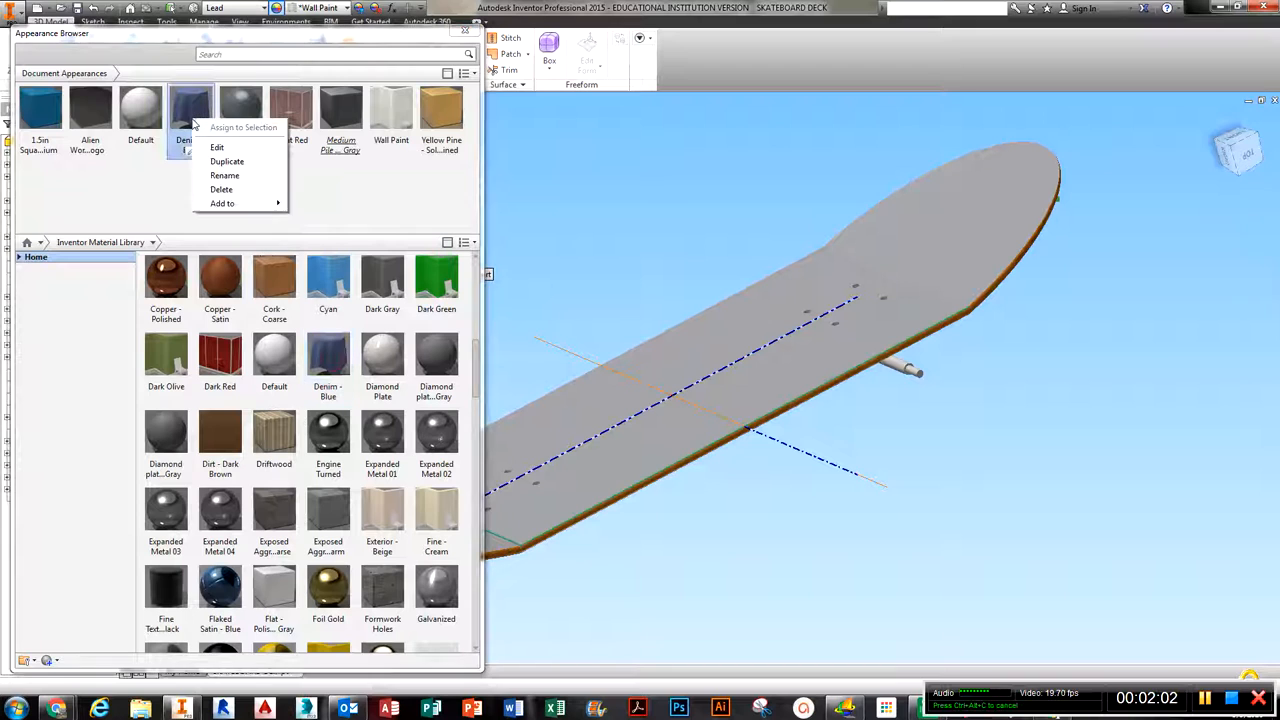
{"action": "left_click", "coordinate": [222, 190]}
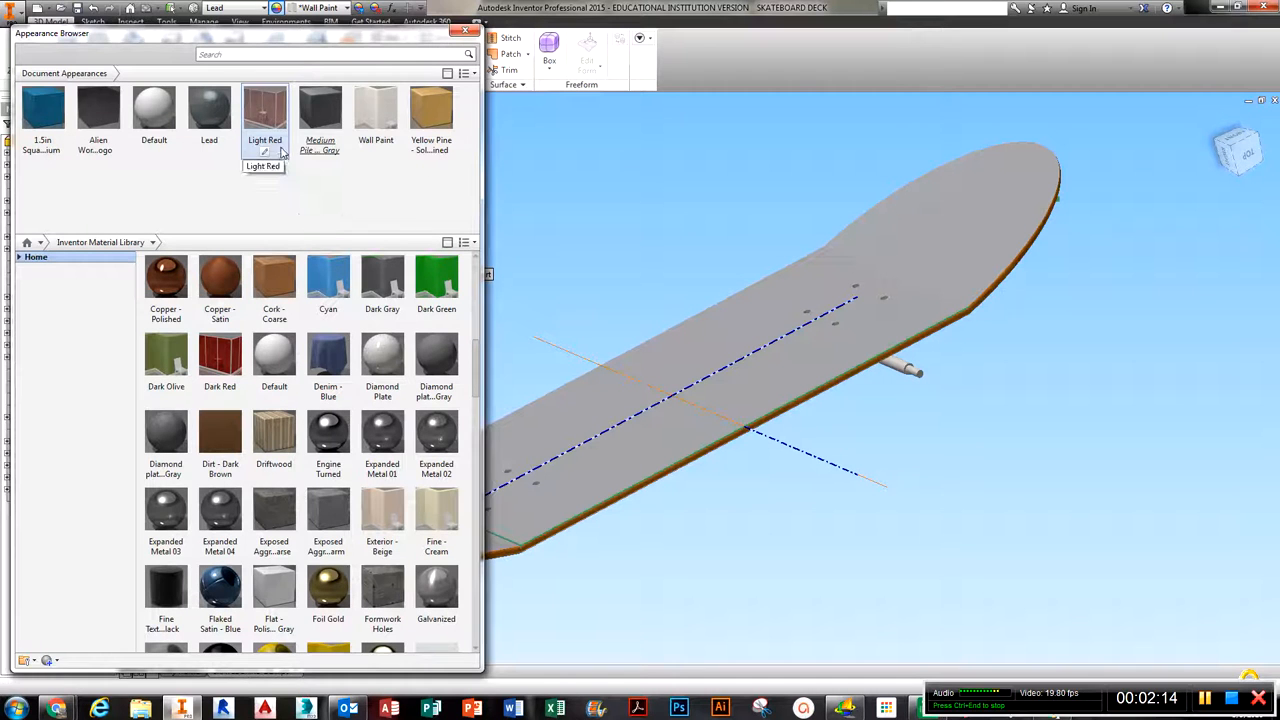
- Delete the Light Red and 1.5in Square - Medium Blue appearances from the document appearances
{"action": "right_click", "coordinate": [252, 112]}
{"action": "left_click", "coordinate": [277, 180]}
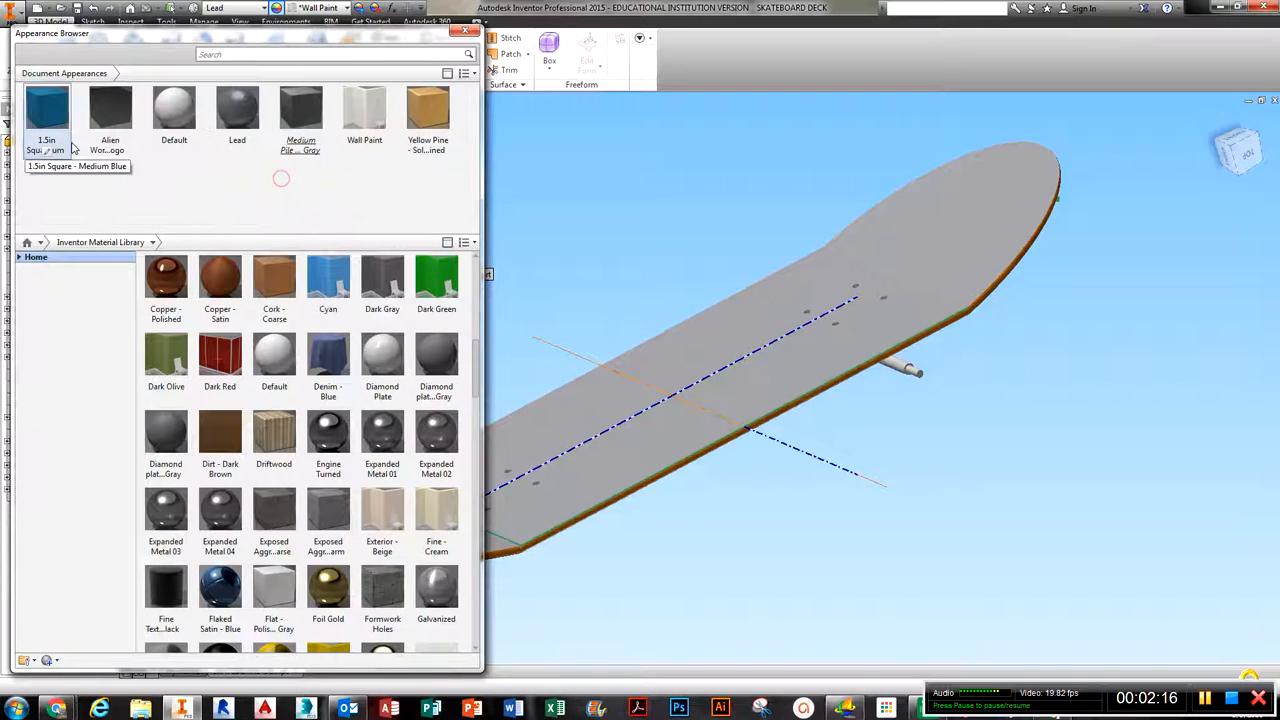
{"action": "right_click", "coordinate": [45, 103]}
{"action": "left_click", "coordinate": [78, 172]}
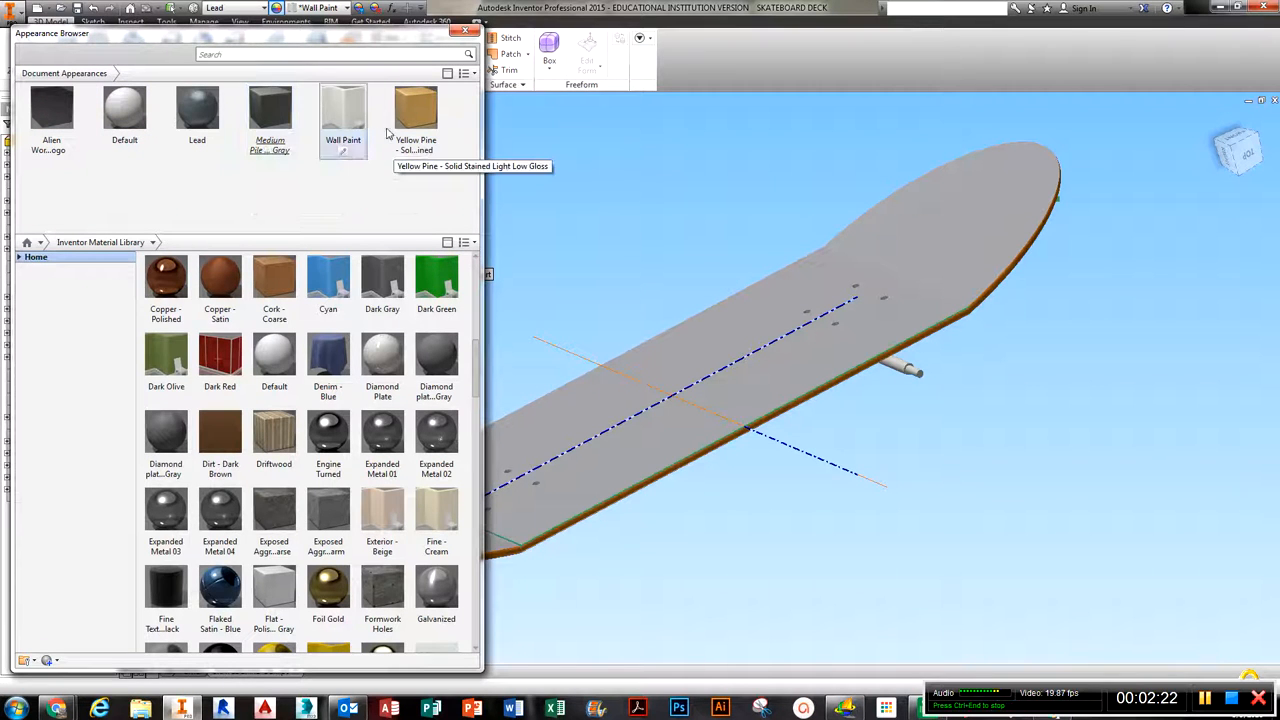
- Open the Medium Pile - Dark Gray document appearance for editing and enlarge the editor and its preview
{"action": "left_click", "coordinate": [267, 117]}
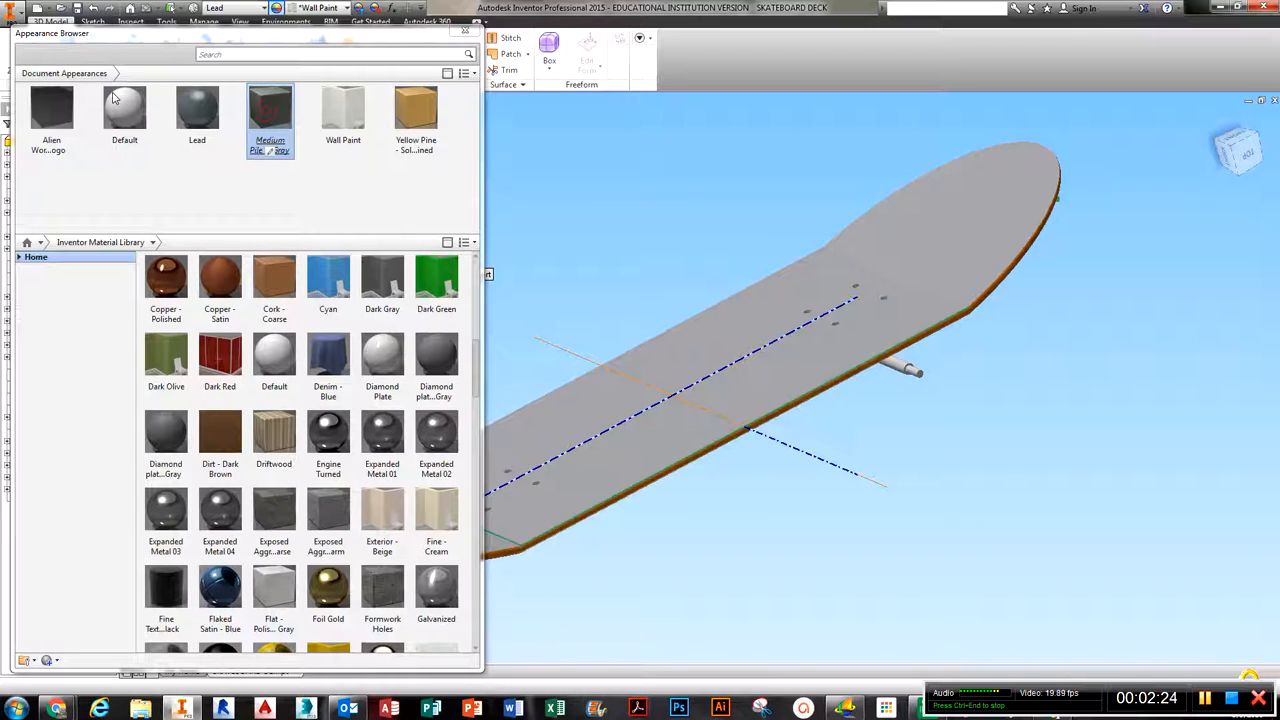
{"action": "left_click_drag", "start_coordinate": [54, 90], "coordinate": [596, 18]}
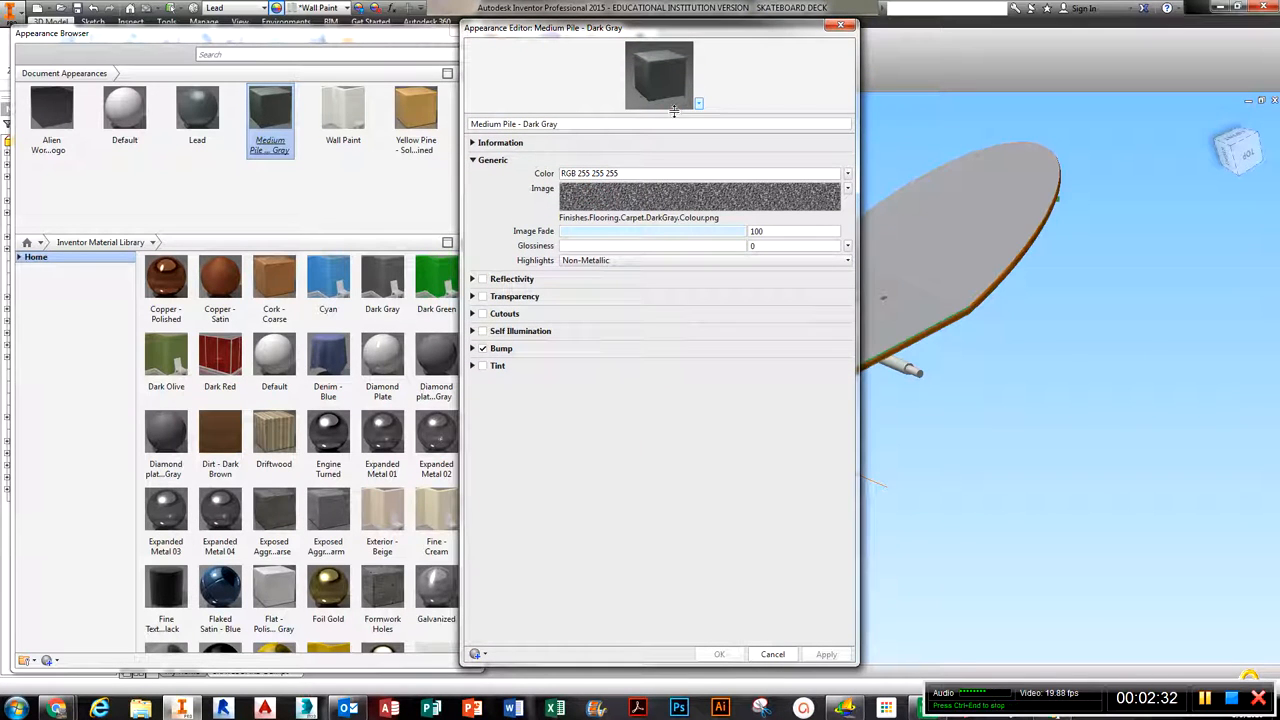
{"action": "left_click_drag", "start_coordinate": [674, 111], "coordinate": [680, 350]}
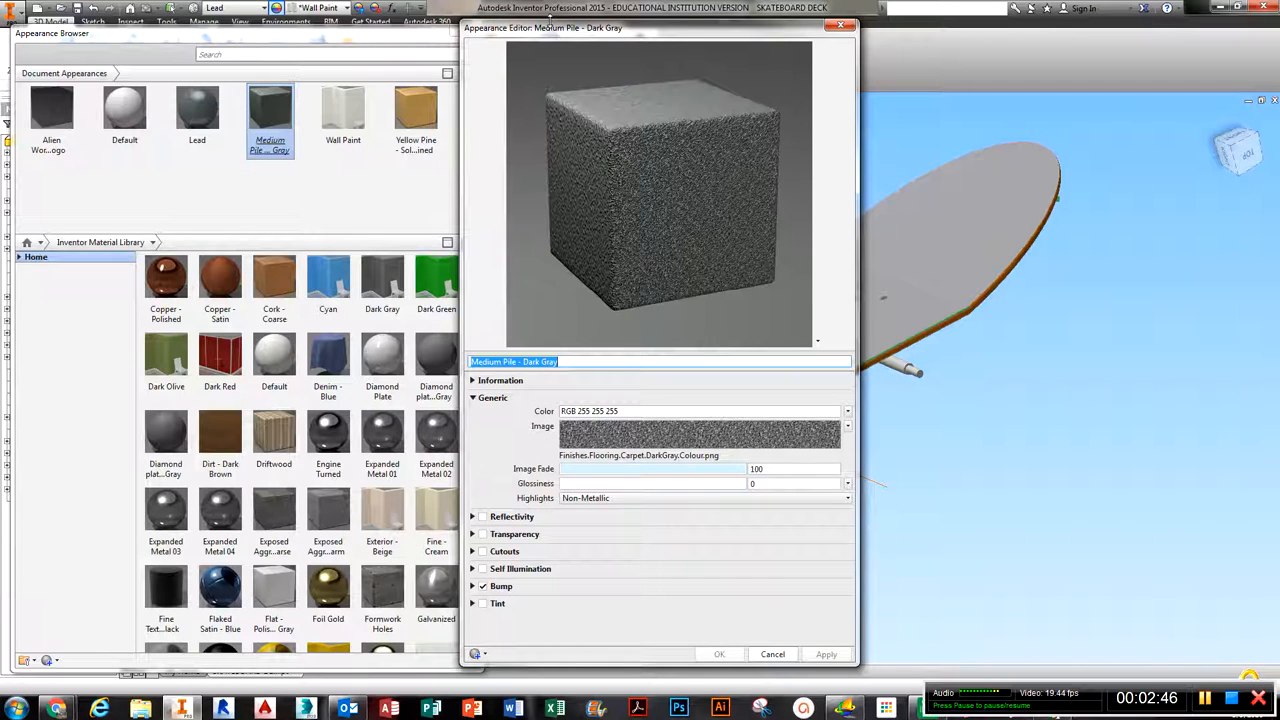
{"action": "left_click_drag", "start_coordinate": [550, 18], "coordinate": [550, 10]}
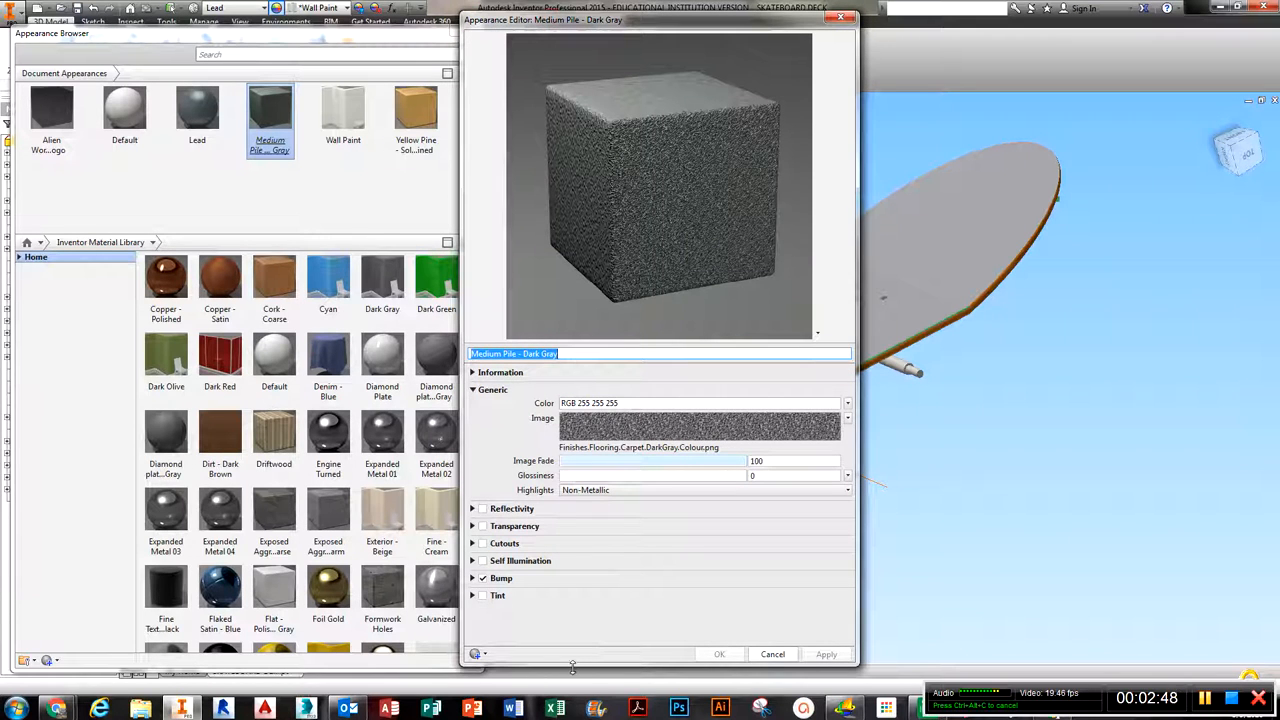
{"action": "left_click_drag", "start_coordinate": [573, 663], "coordinate": [573, 682]}
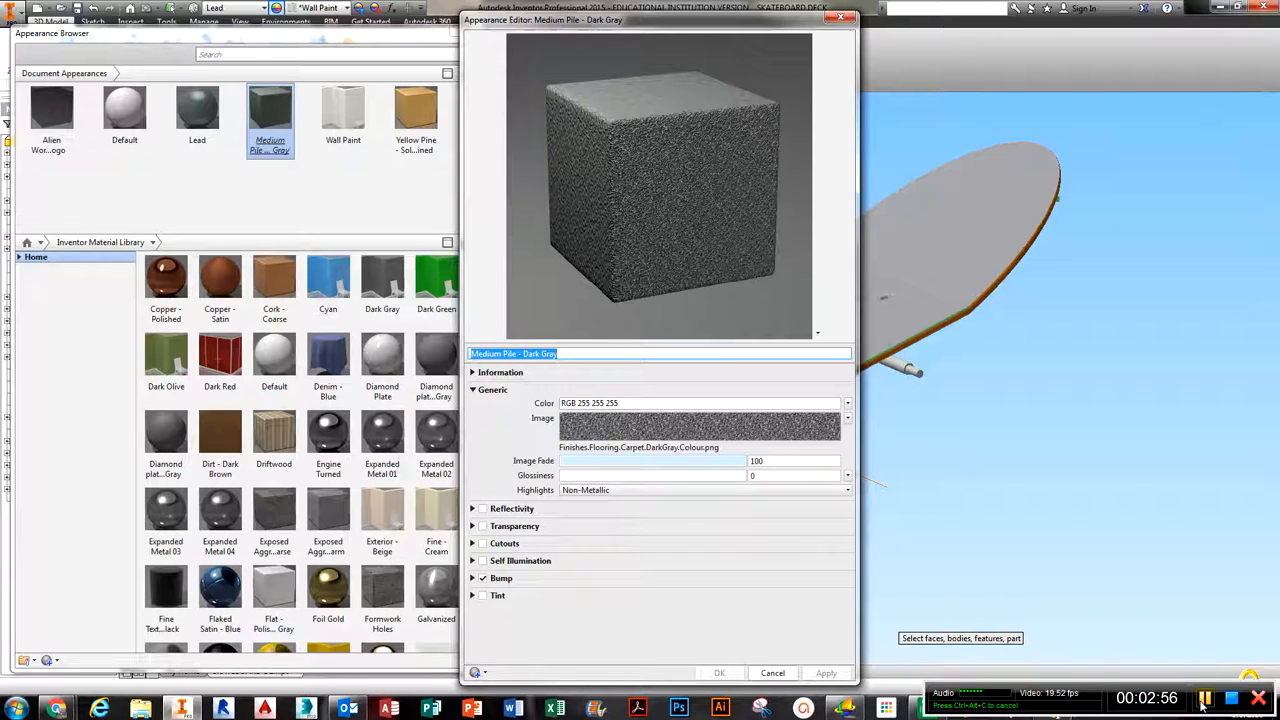
- Preview the appearance on the Sphere, Plane, Vase, Draped Fabric and Pool of Liquid scenes, and return to the Cube
{"action": "left_click", "coordinate": [818, 334]}
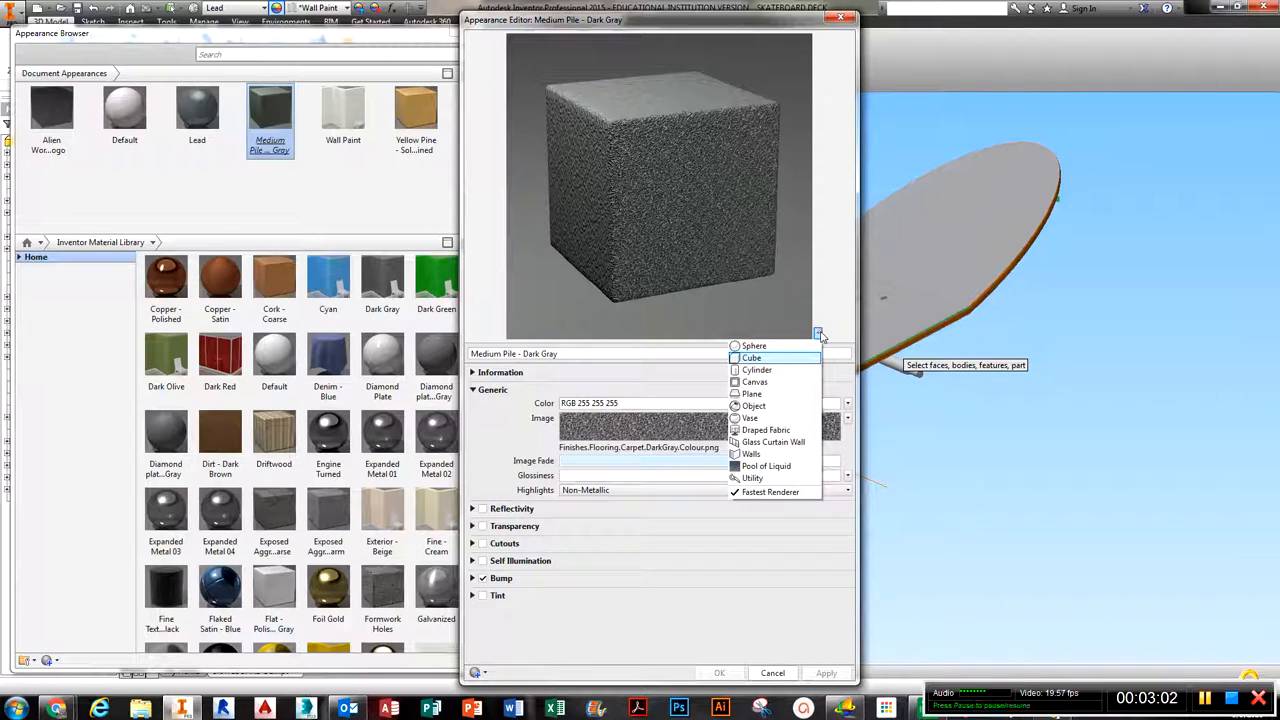
{"action": "left_click", "coordinate": [756, 346]}
{"action": "left_click", "coordinate": [818, 333]}
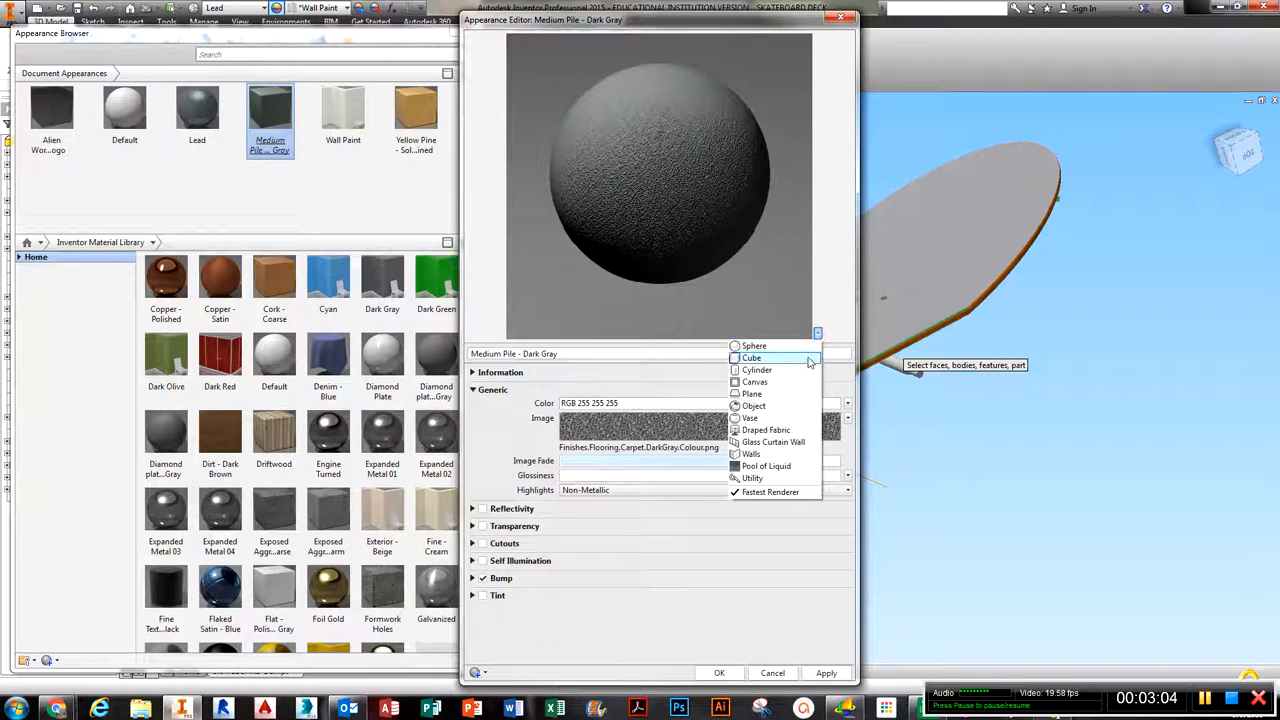
{"action": "left_click", "coordinate": [789, 394]}
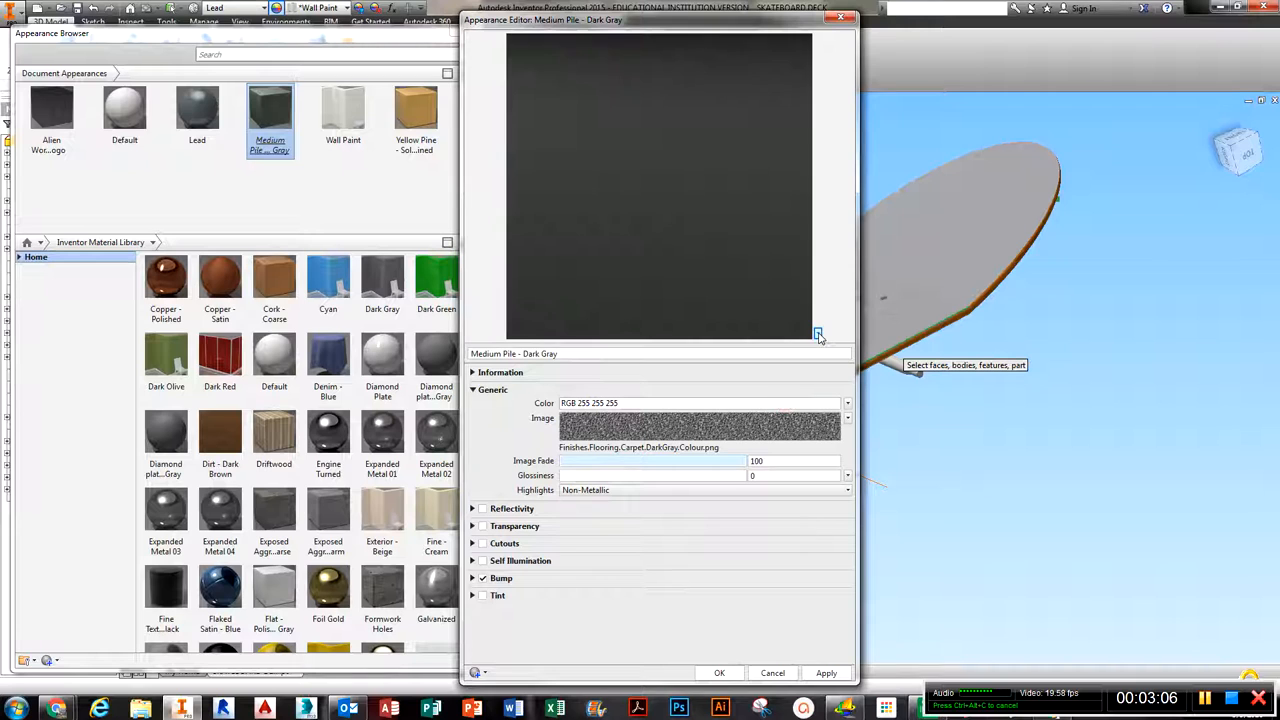
{"action": "left_click", "coordinate": [818, 333]}
{"action": "left_click", "coordinate": [772, 426]}
{"action": "left_click", "coordinate": [818, 333]}
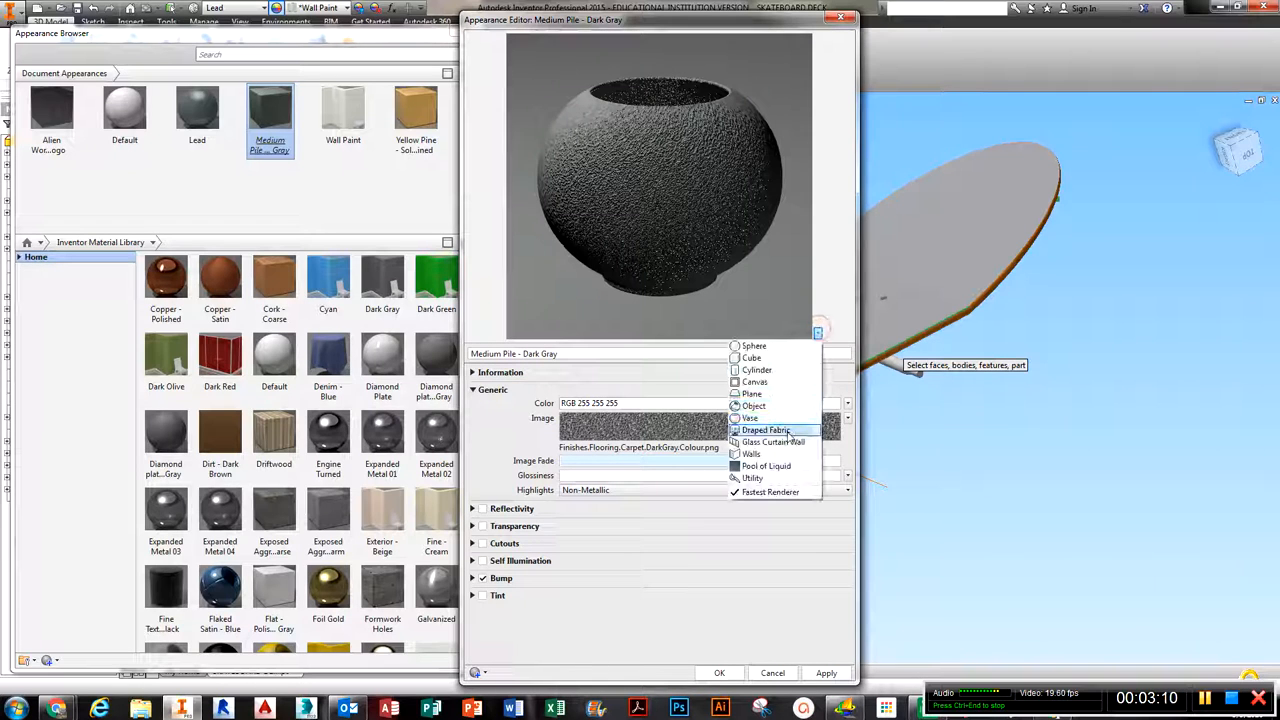
{"action": "left_click", "coordinate": [775, 430]}
{"action": "left_click", "coordinate": [818, 333]}
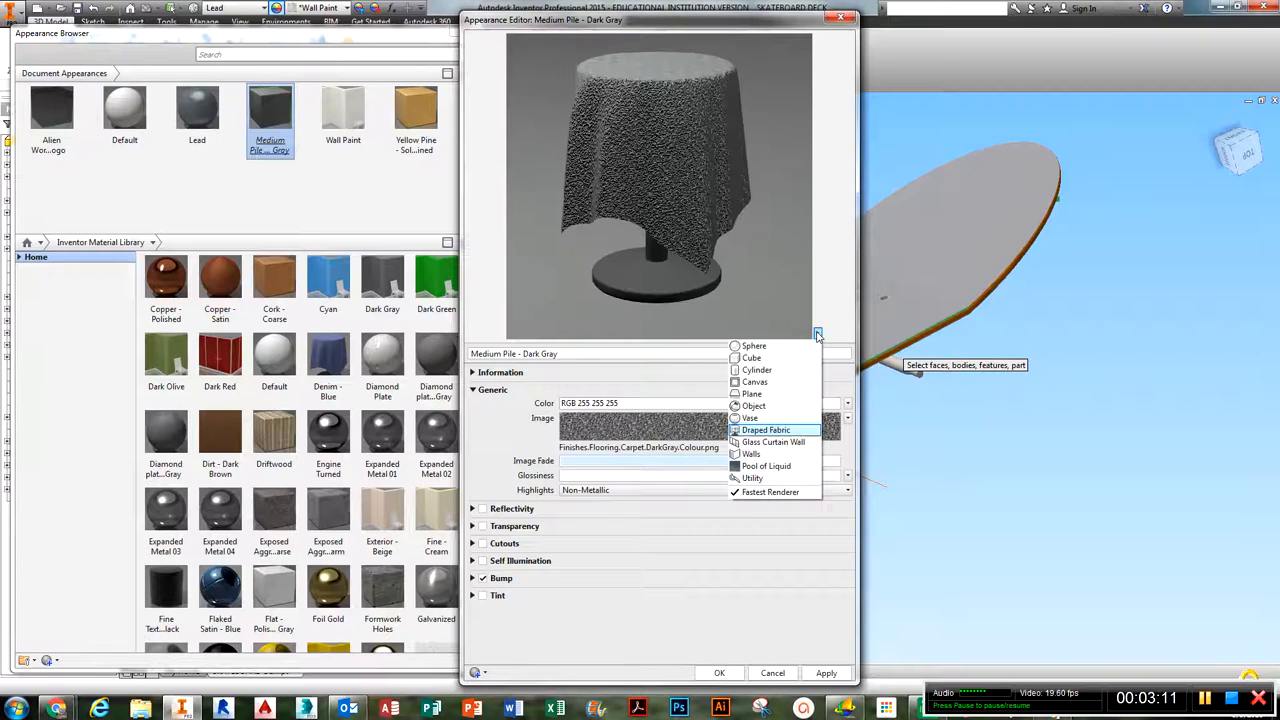
{"action": "left_click", "coordinate": [772, 467]}
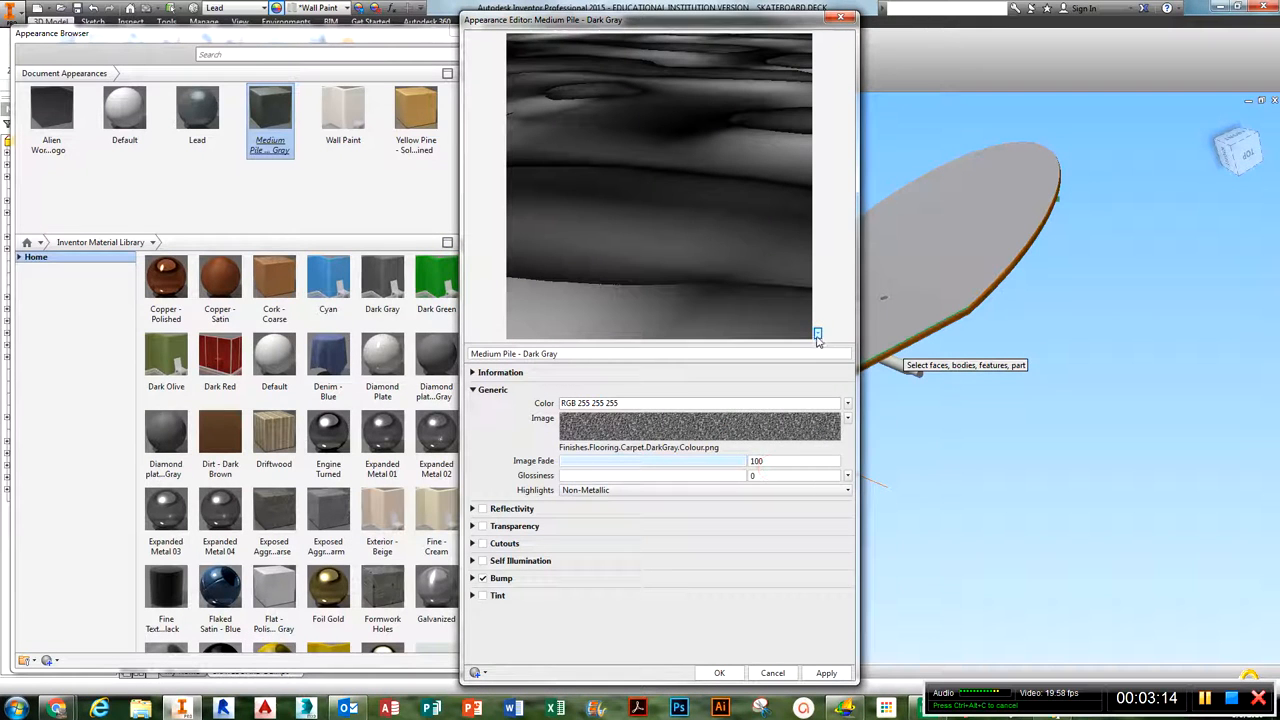
{"action": "left_click", "coordinate": [818, 333]}
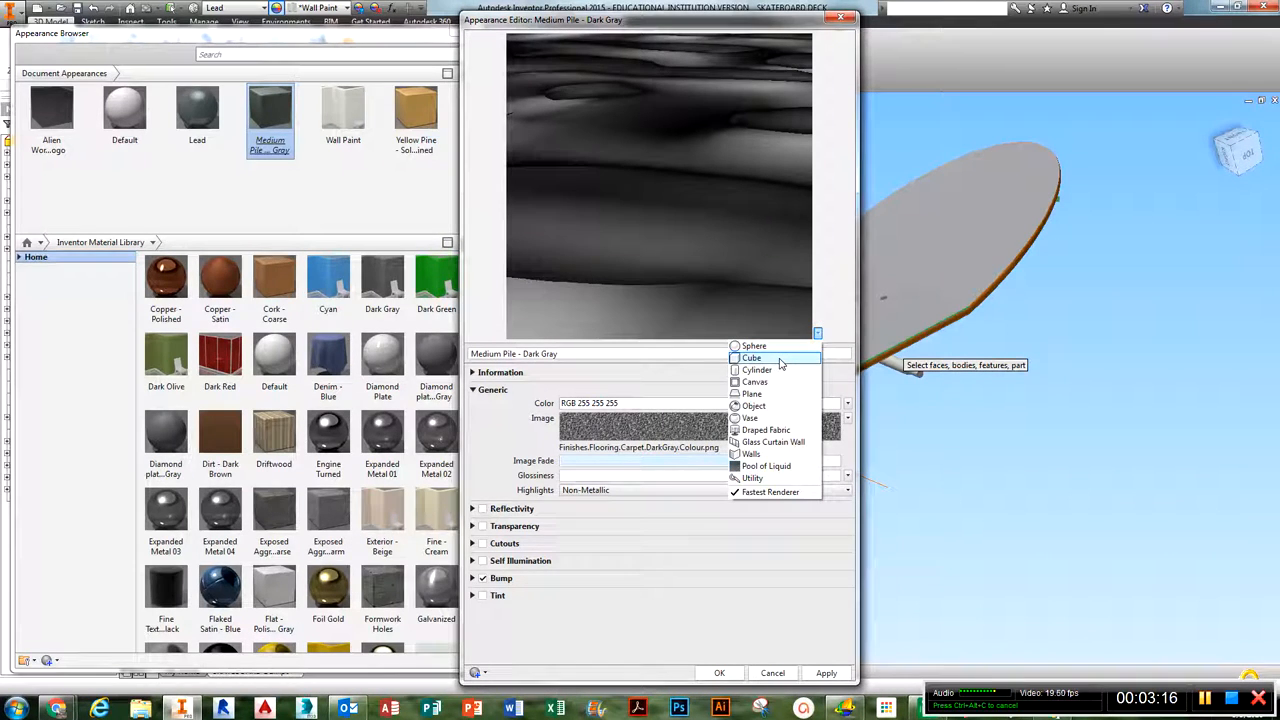
{"action": "left_click", "coordinate": [779, 359]}
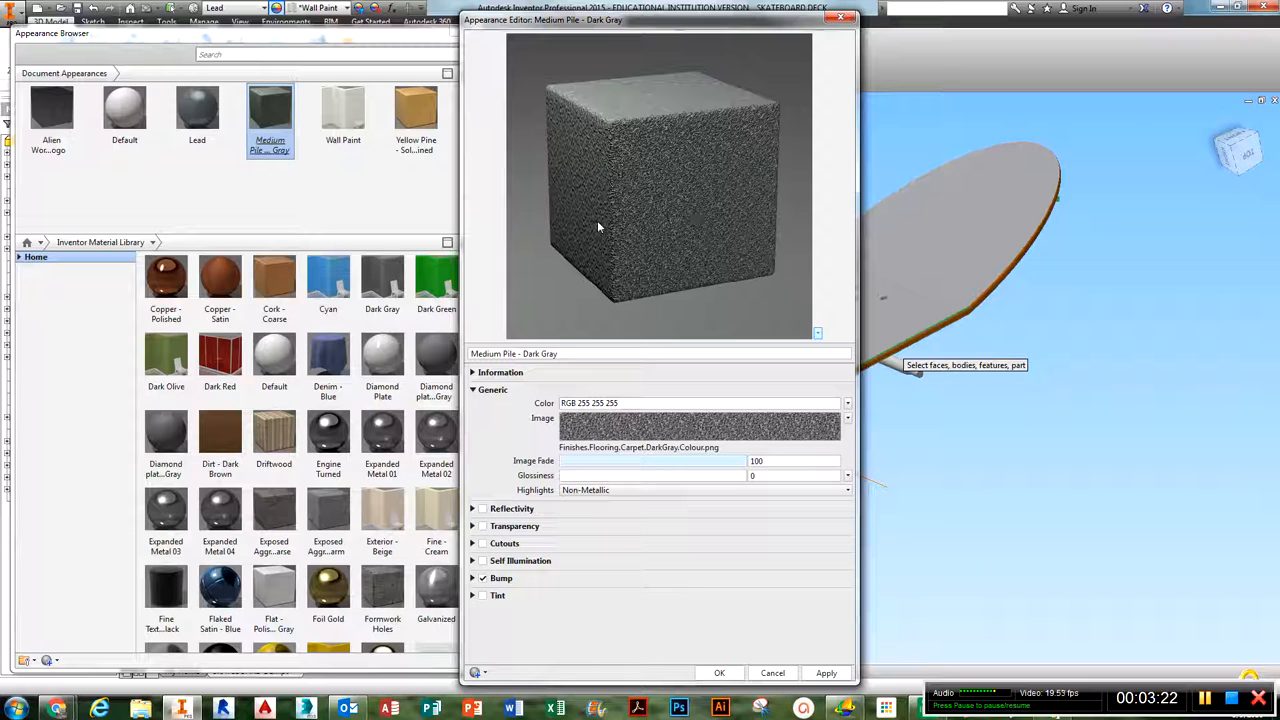
- Expand the appearance's Information section and examine its description, keywords, texture paths and generic properties
{"action": "left_click", "coordinate": [473, 373]}
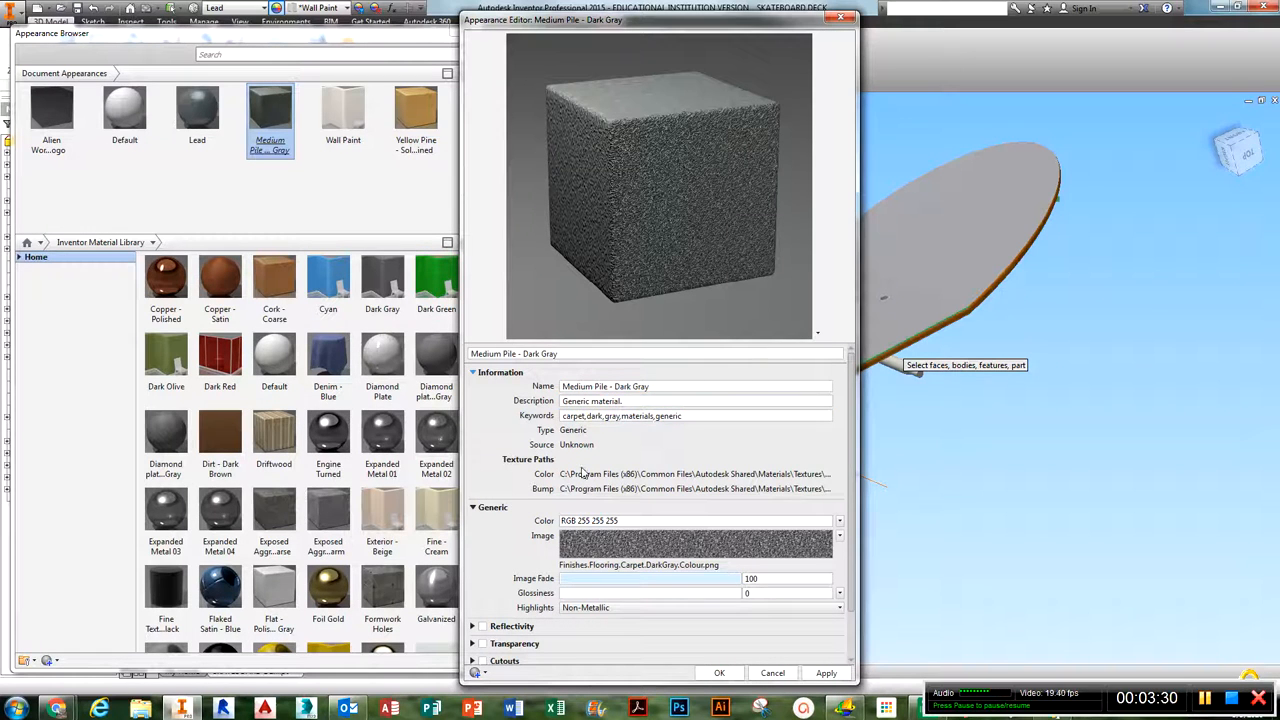
{"action": "scroll", "coordinate": [583, 474], "scroll_direction": "down", "scroll_amount": 1}
{"action": "scroll", "coordinate": [583, 472], "scroll_direction": "up", "scroll_amount": 1}
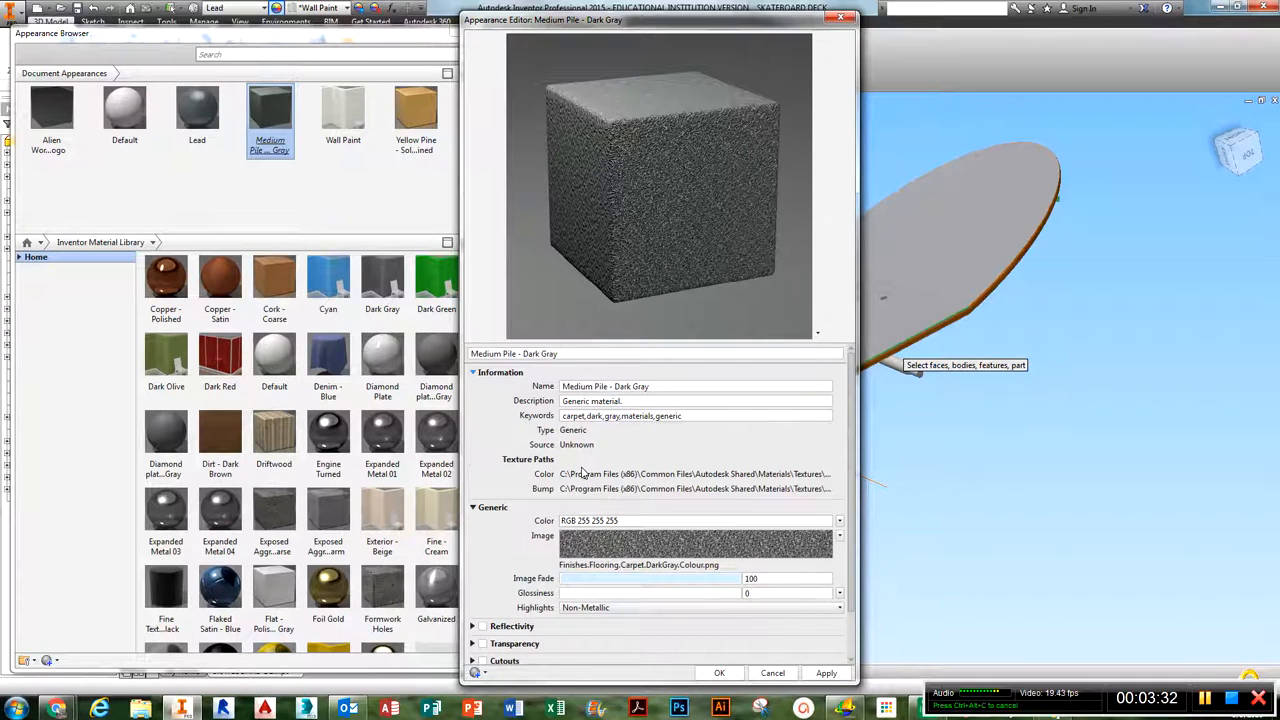
{"action": "scroll", "coordinate": [583, 474], "scroll_direction": "down", "scroll_amount": 1}
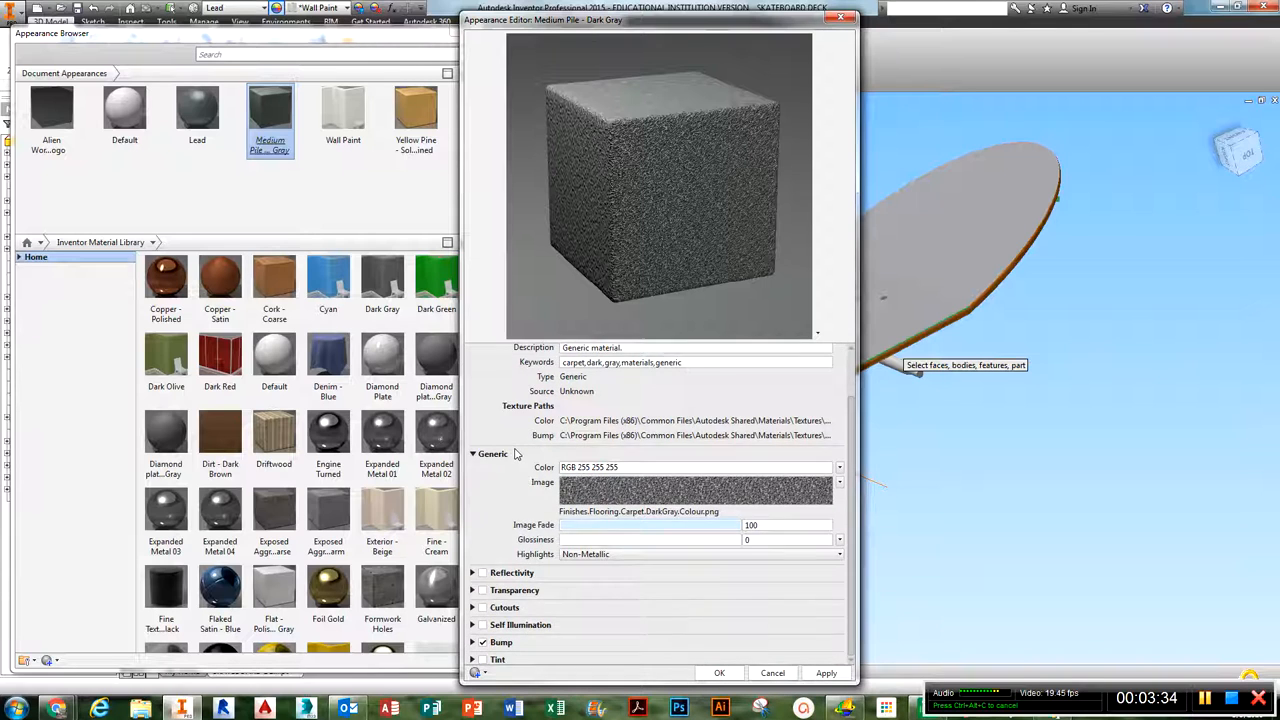
{"action": "scroll", "coordinate": [516, 455], "scroll_direction": "up", "scroll_amount": 1}
{"action": "scroll", "coordinate": [516, 455], "scroll_direction": "down", "scroll_amount": 1}
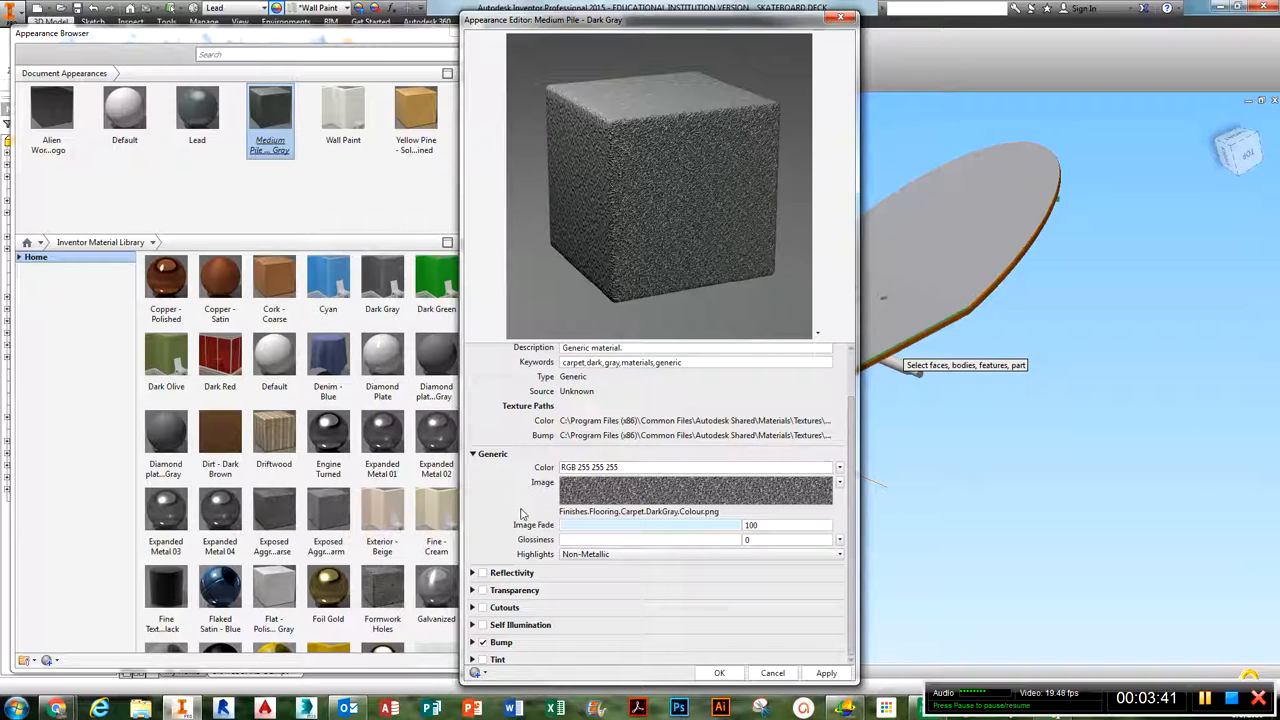
{"action": "scroll", "coordinate": [524, 515], "scroll_direction": "up", "scroll_amount": 1}
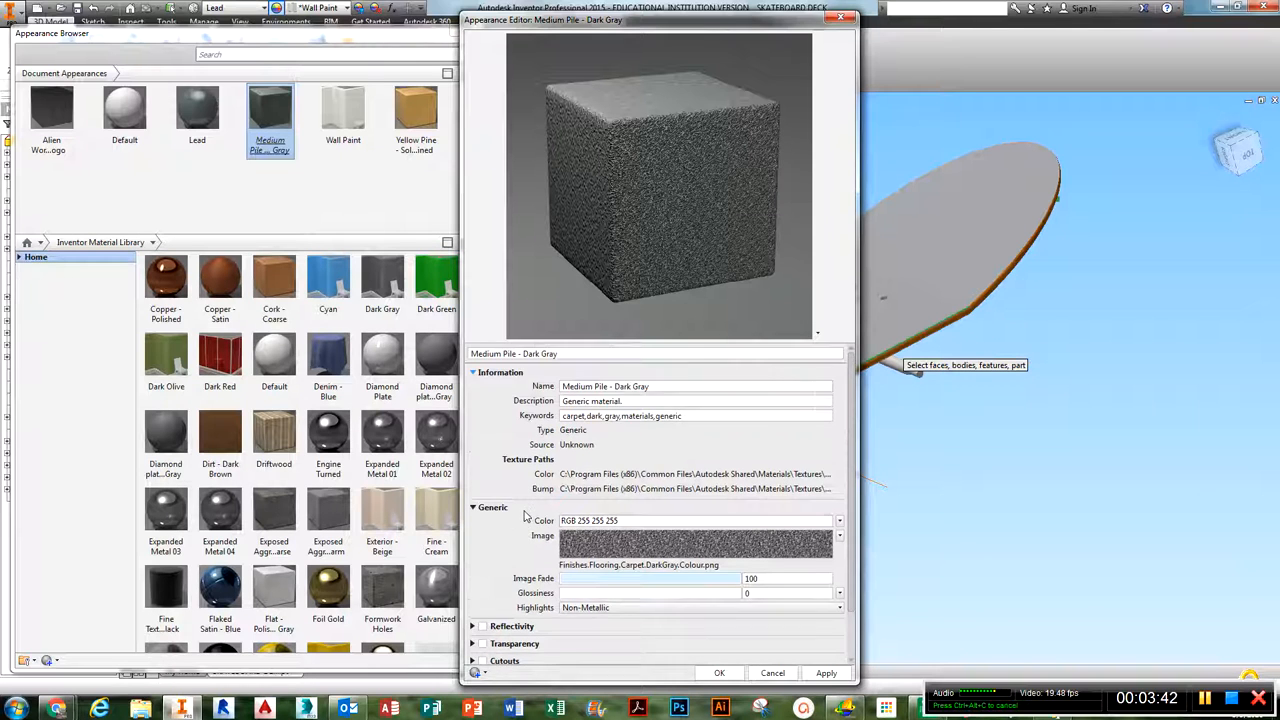
- Collapse the appearance's Information section and view the color setting of its Generic section
{"action": "scroll", "coordinate": [524, 515], "scroll_direction": "down", "scroll_amount": 1}
{"action": "scroll", "coordinate": [518, 472], "scroll_direction": "up", "scroll_amount": 1}
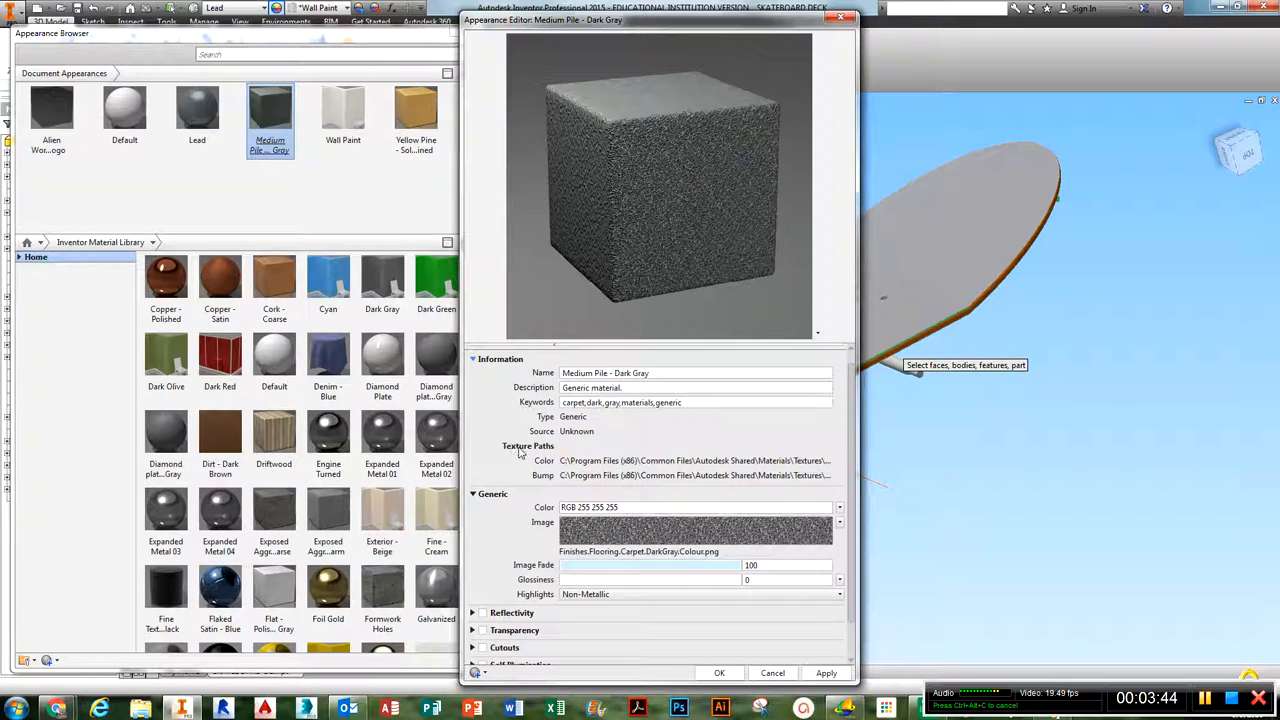
{"action": "left_click", "coordinate": [473, 360]}
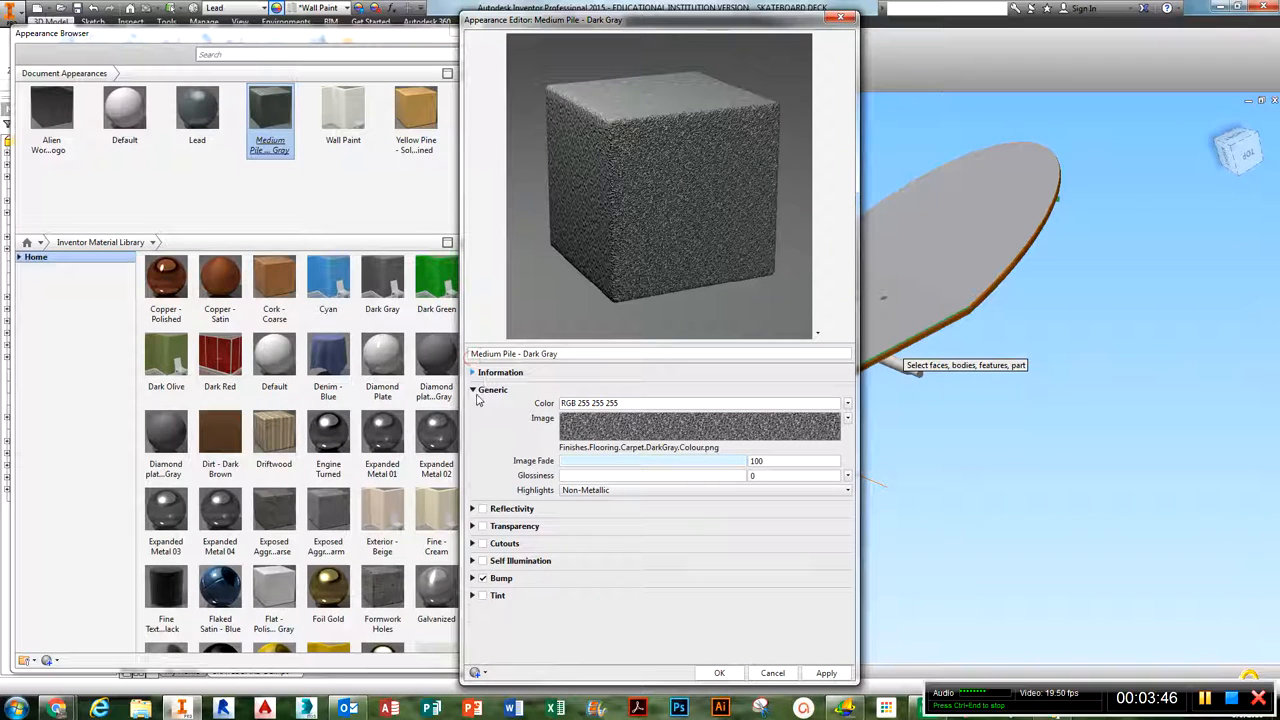
{"action": "left_click", "coordinate": [636, 405]}
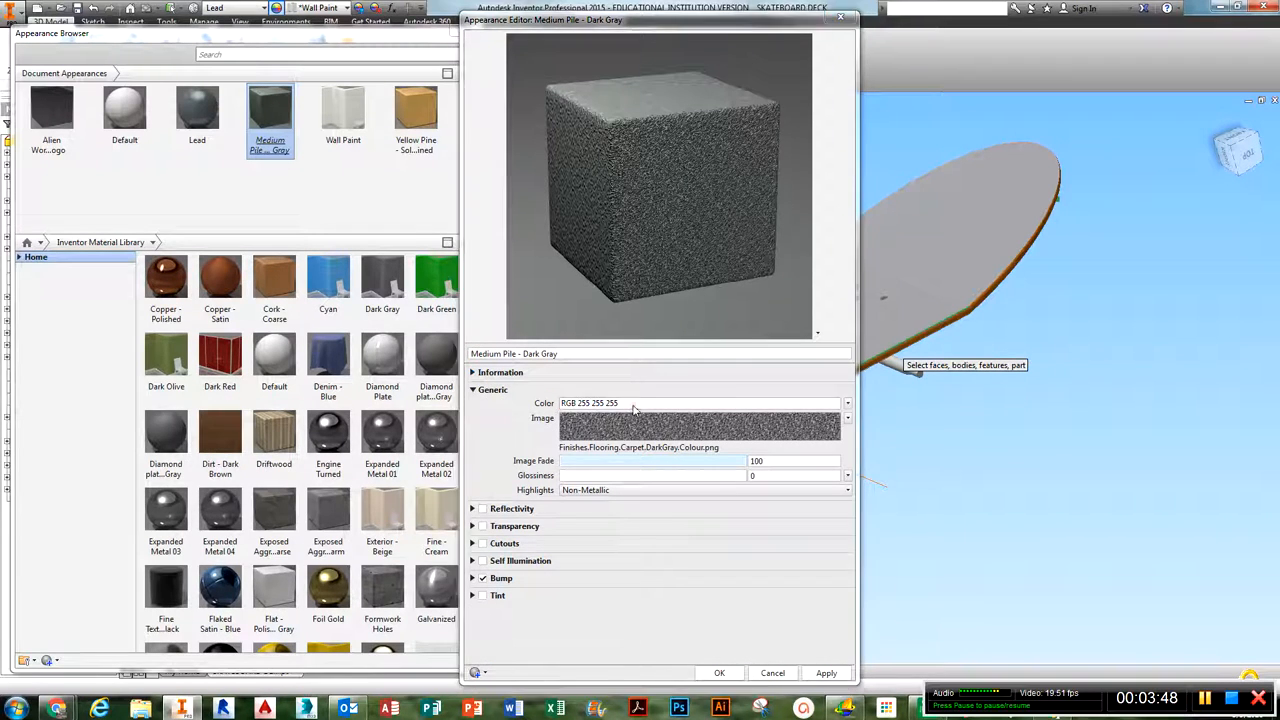
{"action": "left_click", "coordinate": [658, 450]}
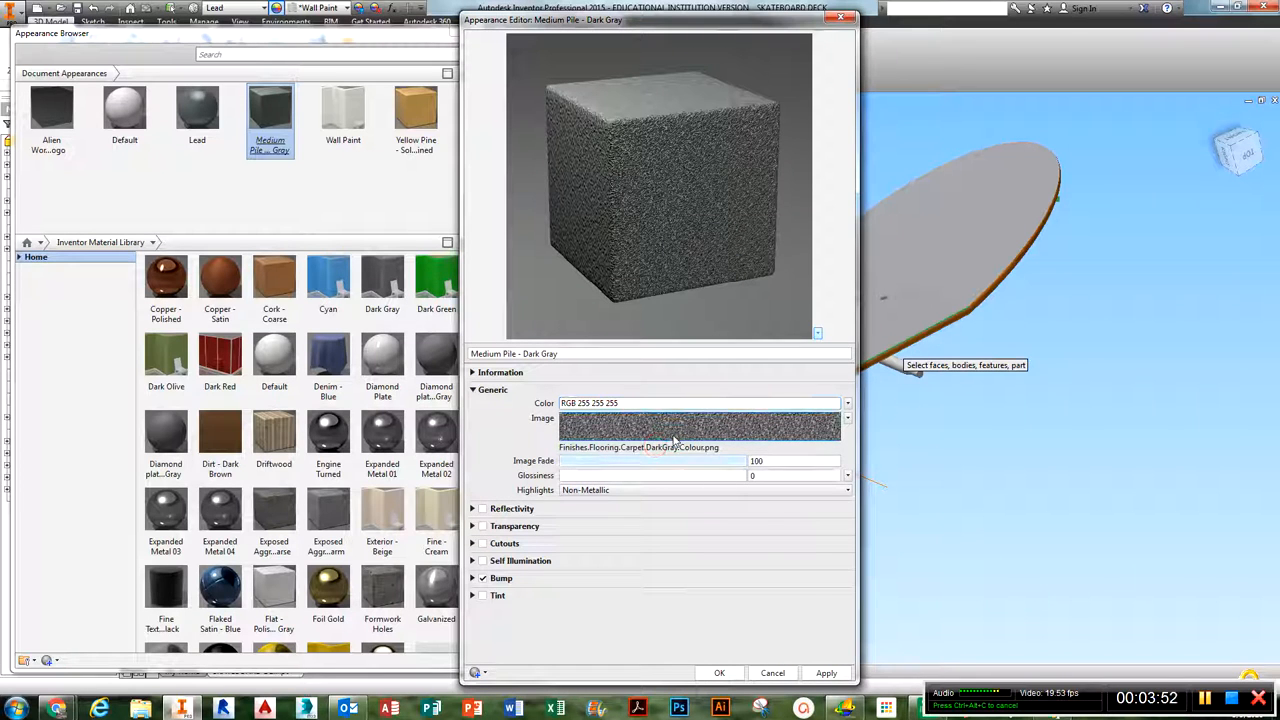
- Open the generic carpet image in the Texture Editor, place it beside the appearance editor and enlarge it
{"action": "left_click", "coordinate": [676, 441]}
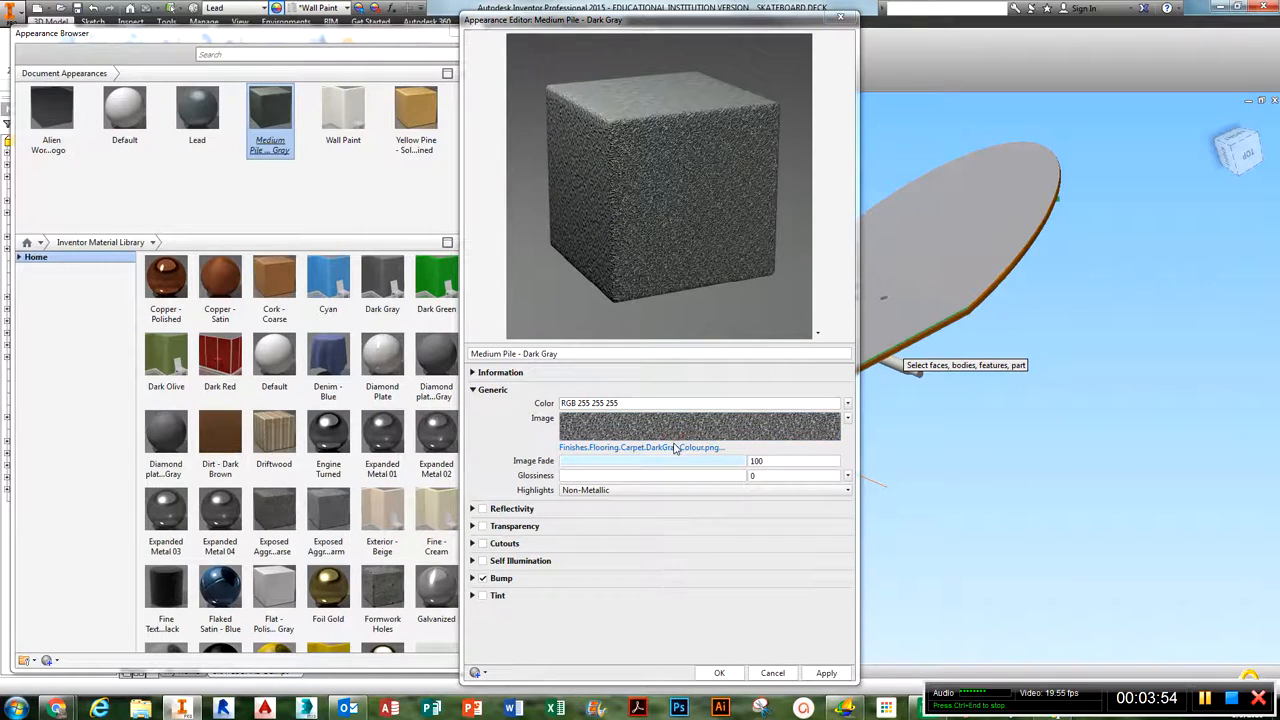
{"action": "left_click_drag", "start_coordinate": [922, 175], "coordinate": [964, 261]}
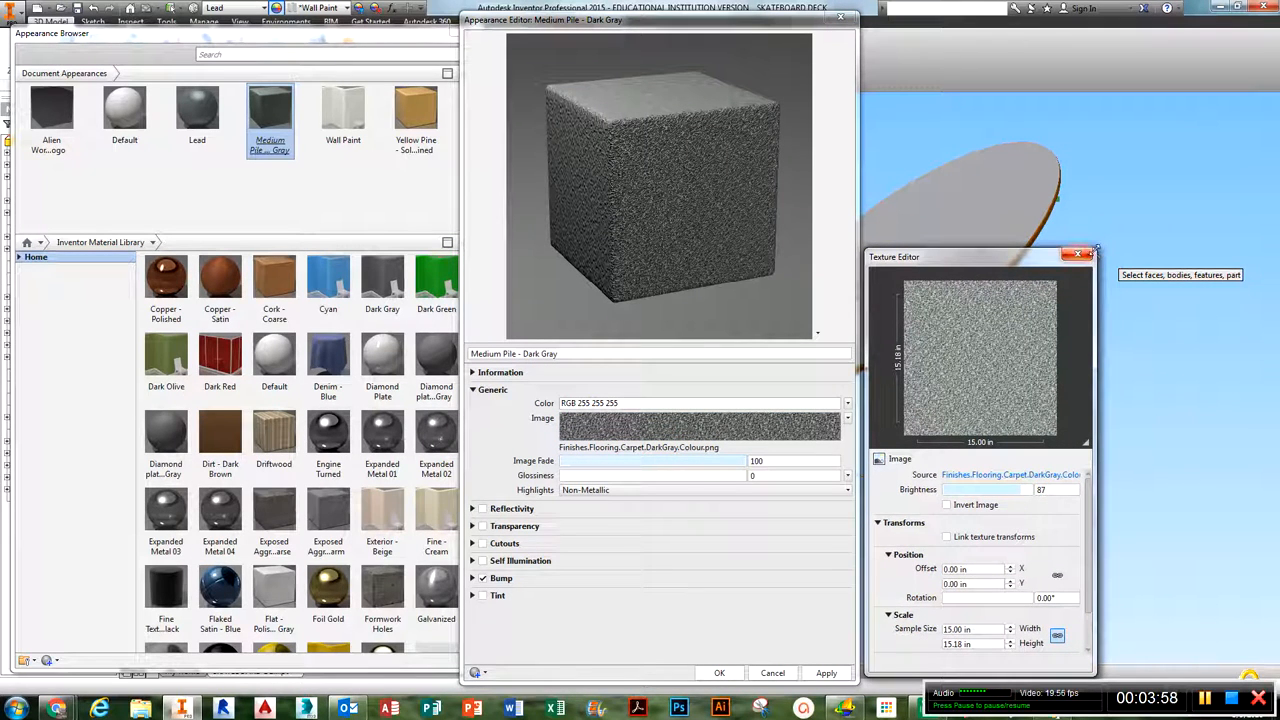
{"action": "left_click_drag", "start_coordinate": [1097, 249], "coordinate": [1181, 123]}
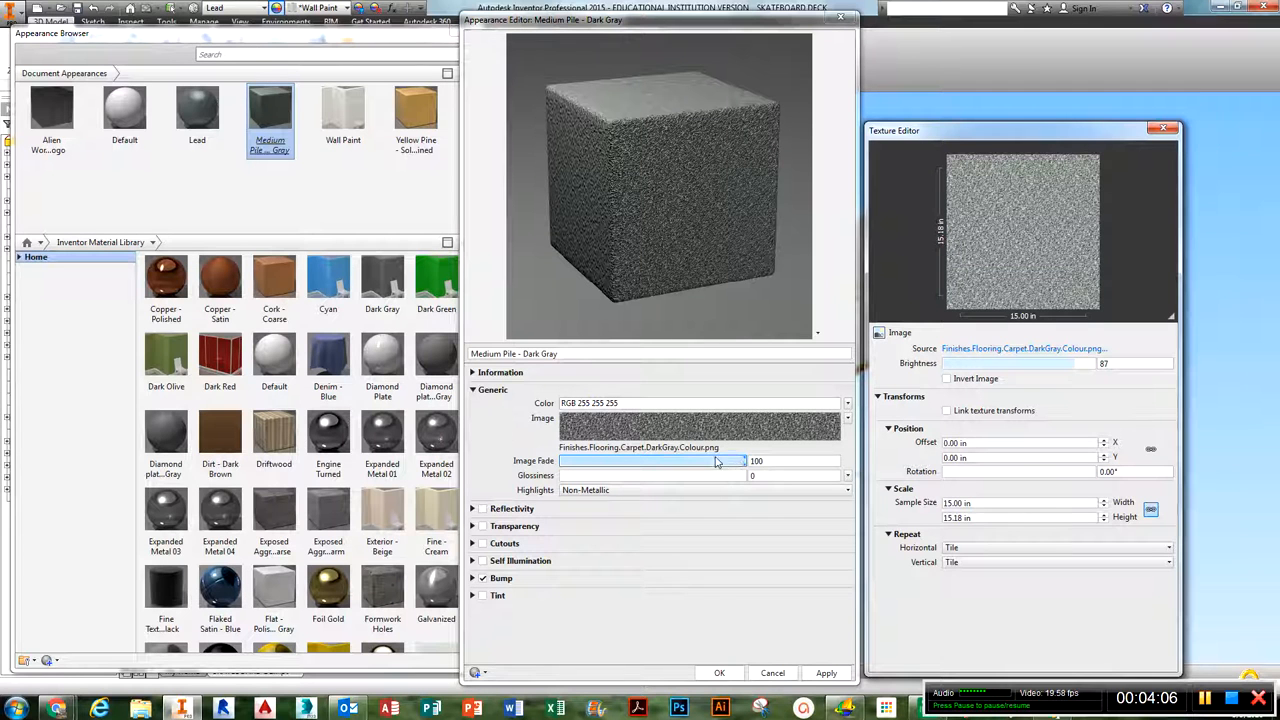
- Try the Image Fade slider and a Glossiness of 2, view the Highlights options, and return Glossiness to 0
{"action": "mouse_move", "coordinate": [738, 461]}
{"action": "left_mouse_down"}
{"action": "mouse_move", "coordinate": [580, 461]}
{"action": "mouse_move", "coordinate": [755, 459]}
{"action": "left_mouse_up"}
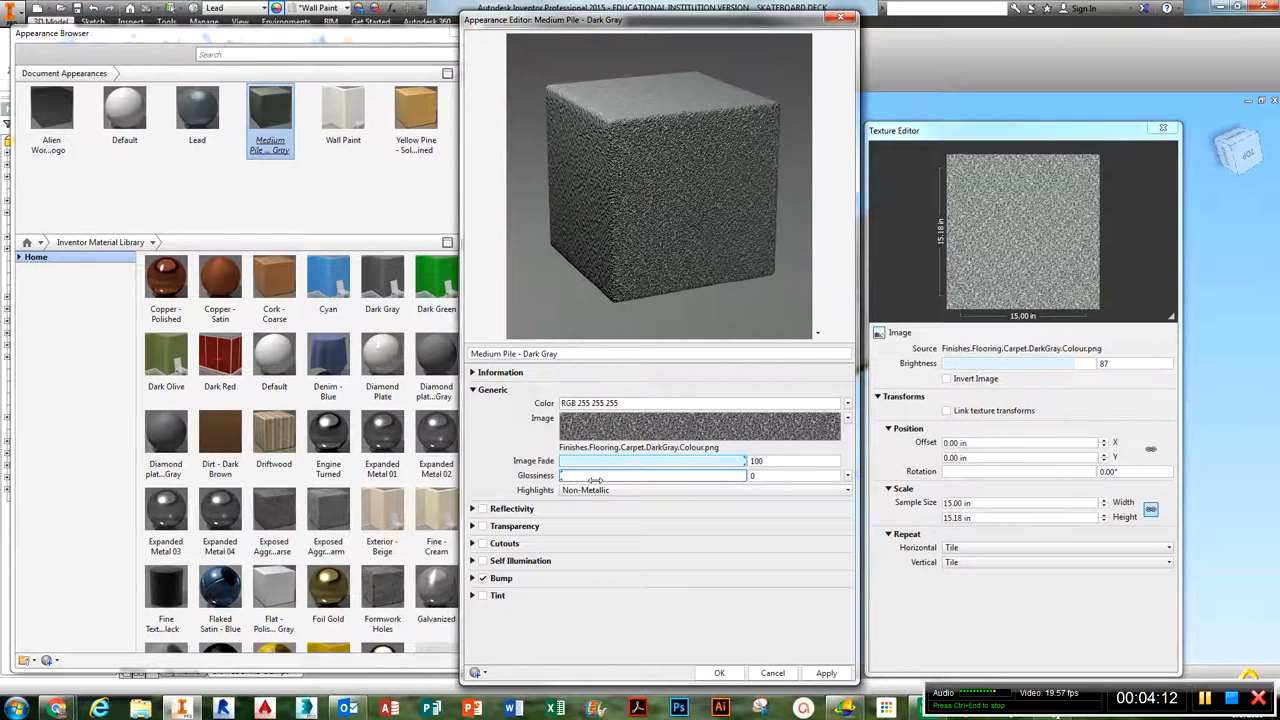
{"action": "mouse_move", "coordinate": [560, 473]}
{"action": "left_mouse_down"}
{"action": "mouse_move", "coordinate": [750, 472]}
{"action": "mouse_move", "coordinate": [563, 476]}
{"action": "left_mouse_up"}
{"action": "left_click", "coordinate": [582, 491]}
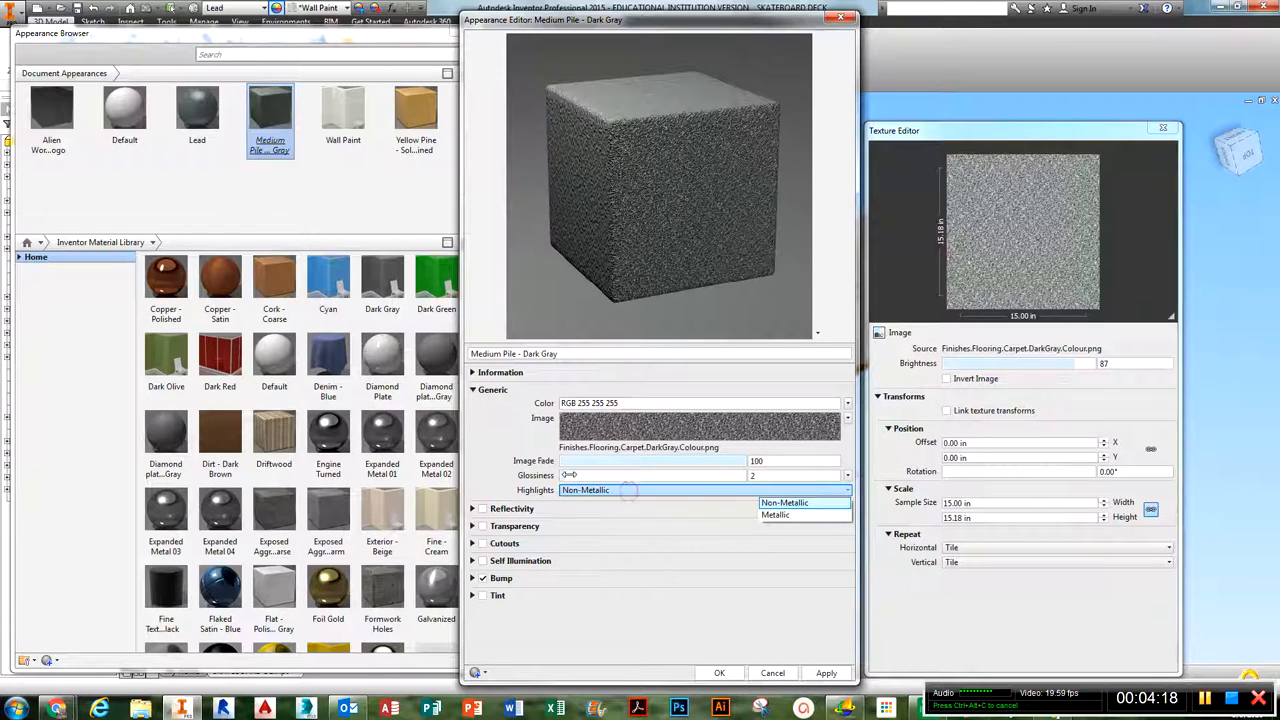
{"action": "left_click", "coordinate": [562, 475]}
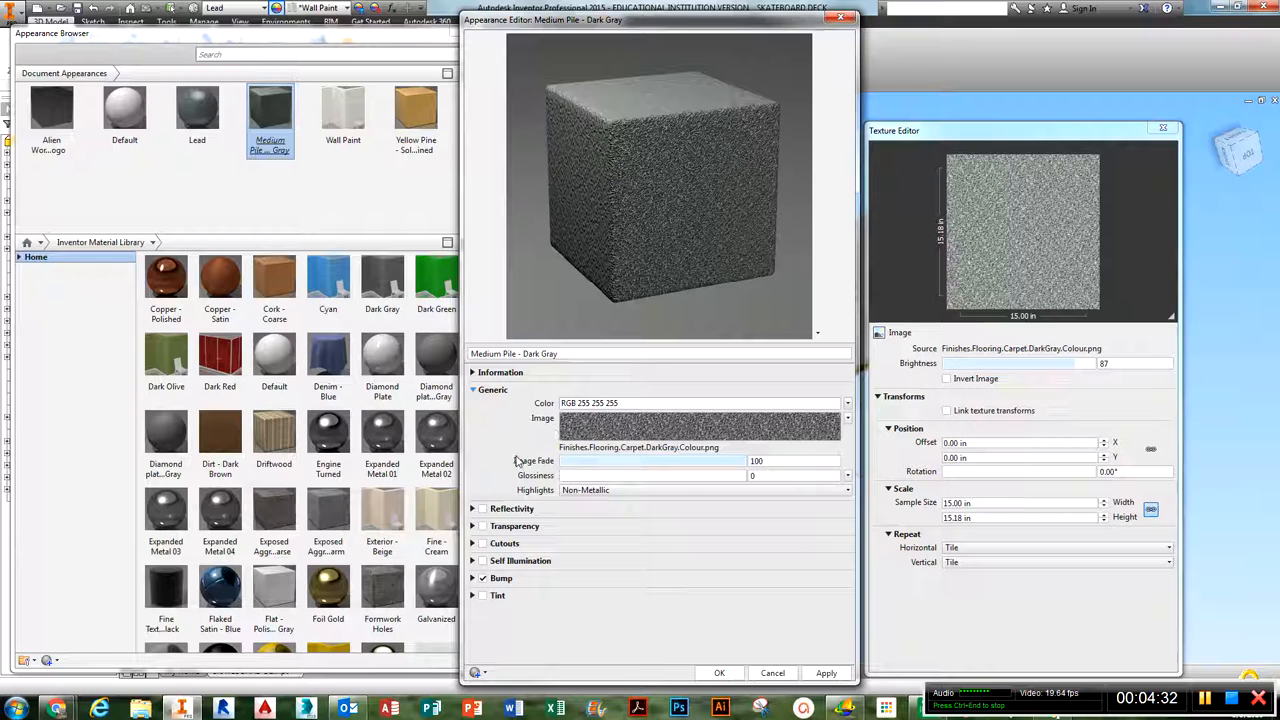
- Turn on Reflectivity, try values of 28 for Direct and 14 for Oblique, and turn it off again
{"action": "left_click", "coordinate": [473, 509]}
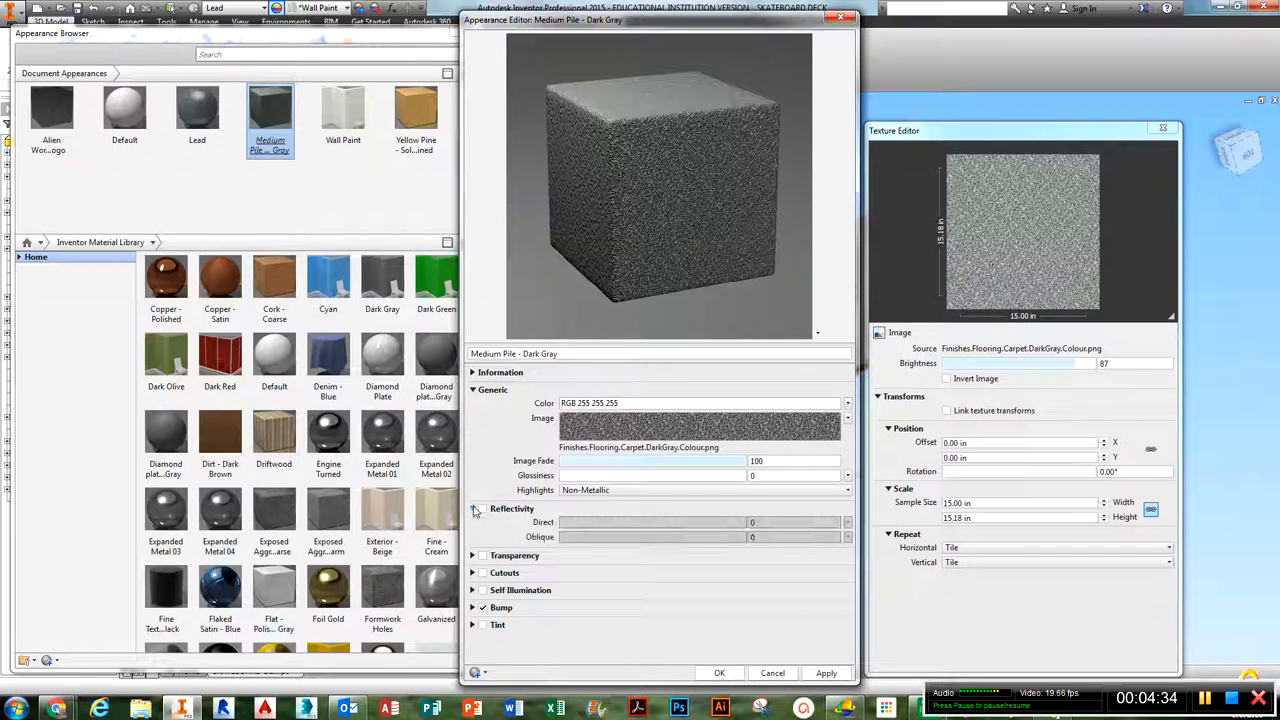
{"action": "left_click", "coordinate": [482, 509]}
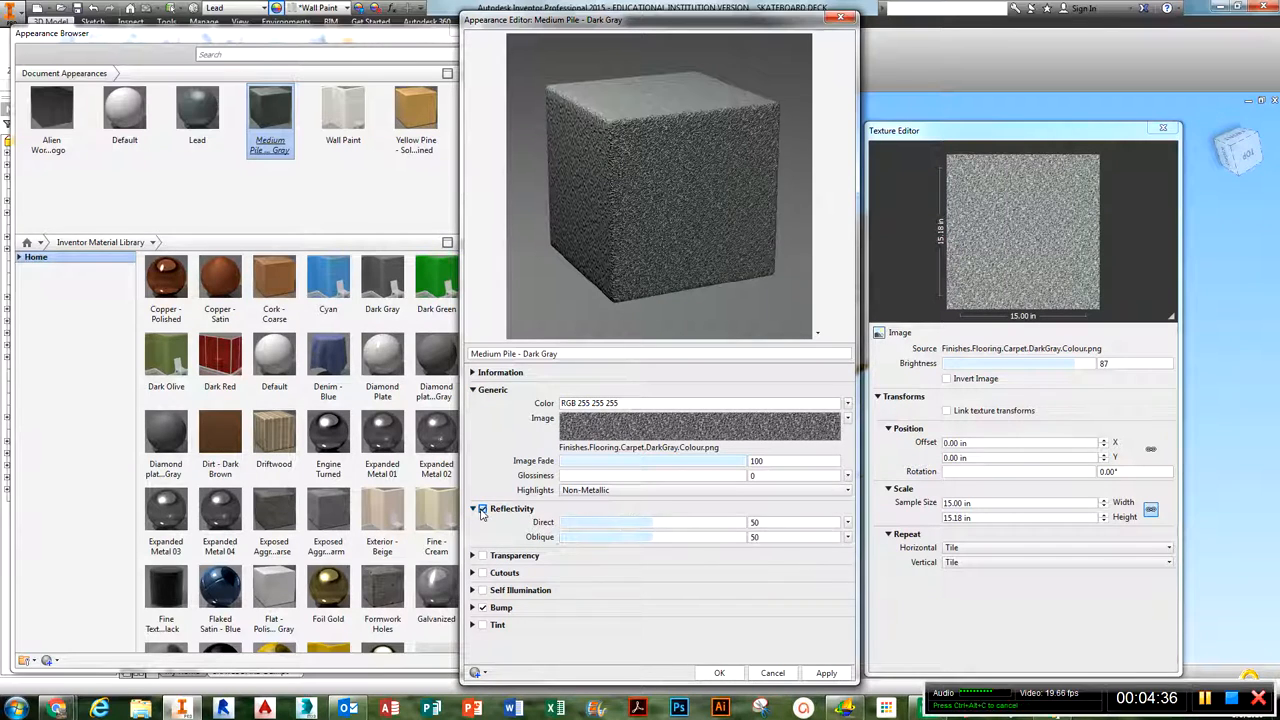
{"action": "left_click_drag", "start_coordinate": [652, 522], "coordinate": [612, 522]}
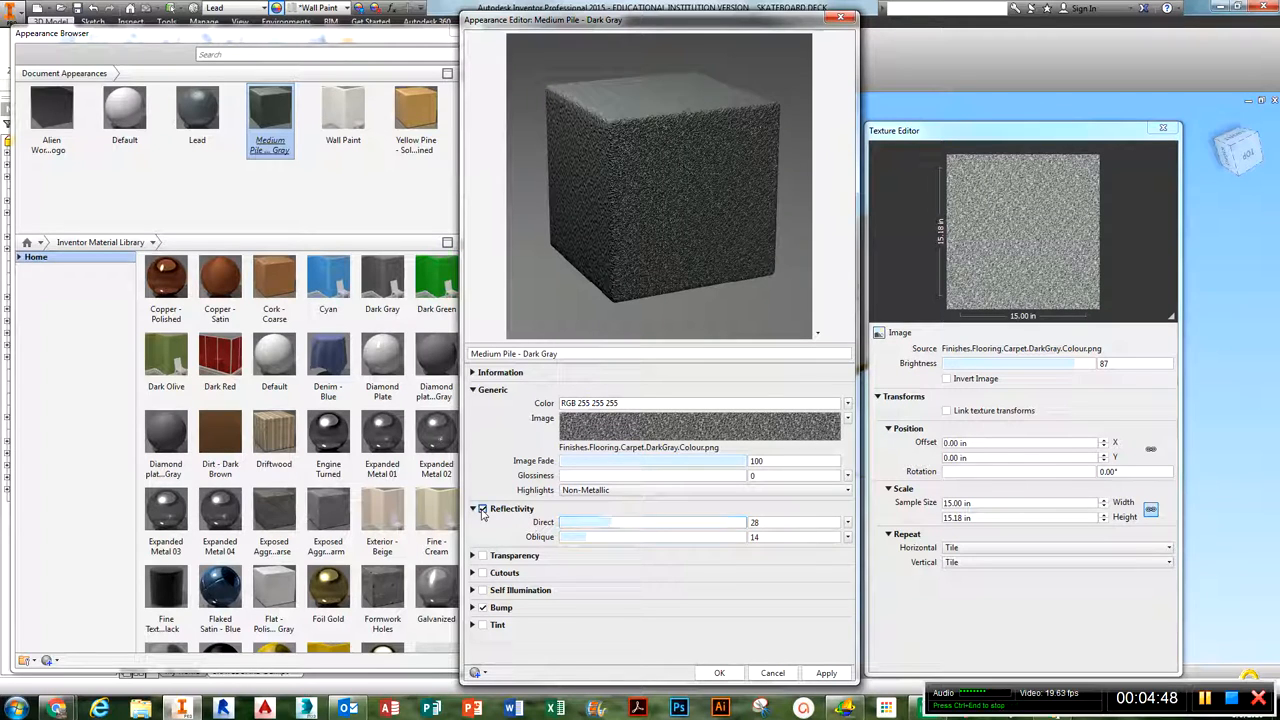
{"action": "left_click", "coordinate": [482, 509]}
- Try Transparency with an amount of 38 and an image fade of 54, cancel choosing an image, and turn it off
{"action": "left_click", "coordinate": [482, 555]}
{"action": "left_click", "coordinate": [473, 509]}
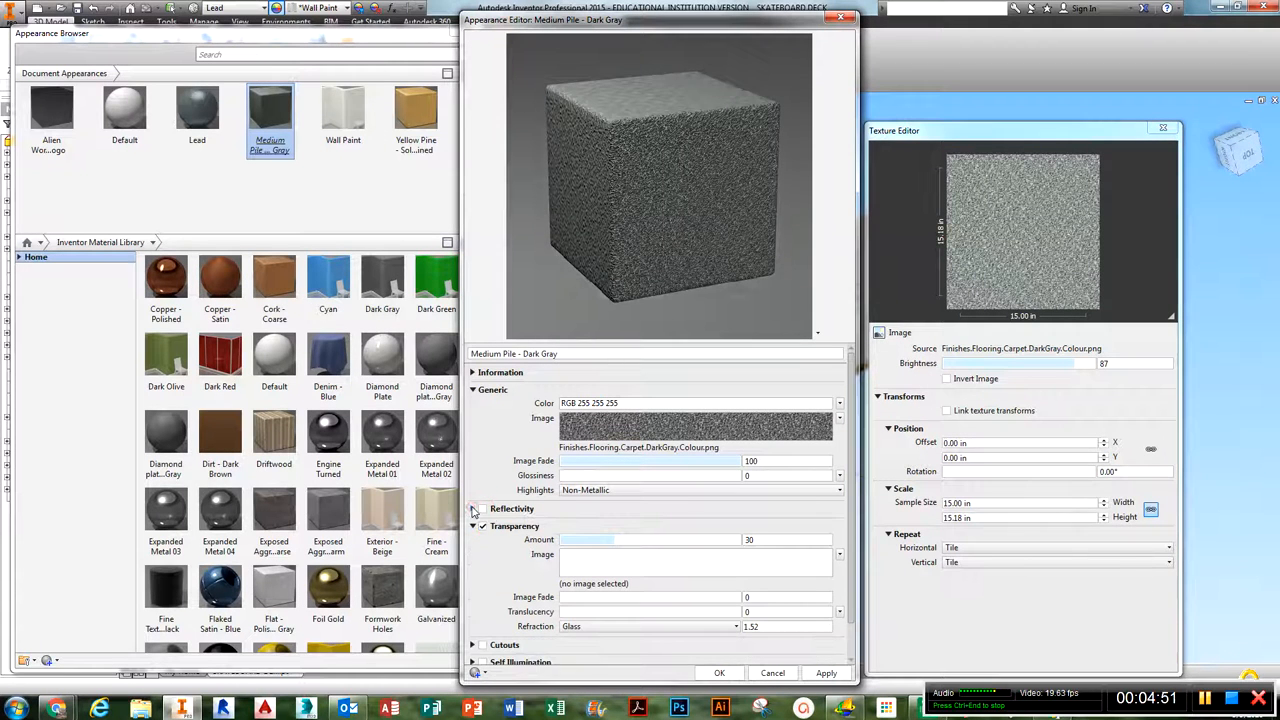
{"action": "left_click_drag", "start_coordinate": [614, 540], "coordinate": [564, 552]}
{"action": "left_click_drag", "start_coordinate": [562, 597], "coordinate": [656, 597]}
{"action": "left_click_drag", "start_coordinate": [560, 540], "coordinate": [628, 540]}
{"action": "left_click", "coordinate": [618, 566]}
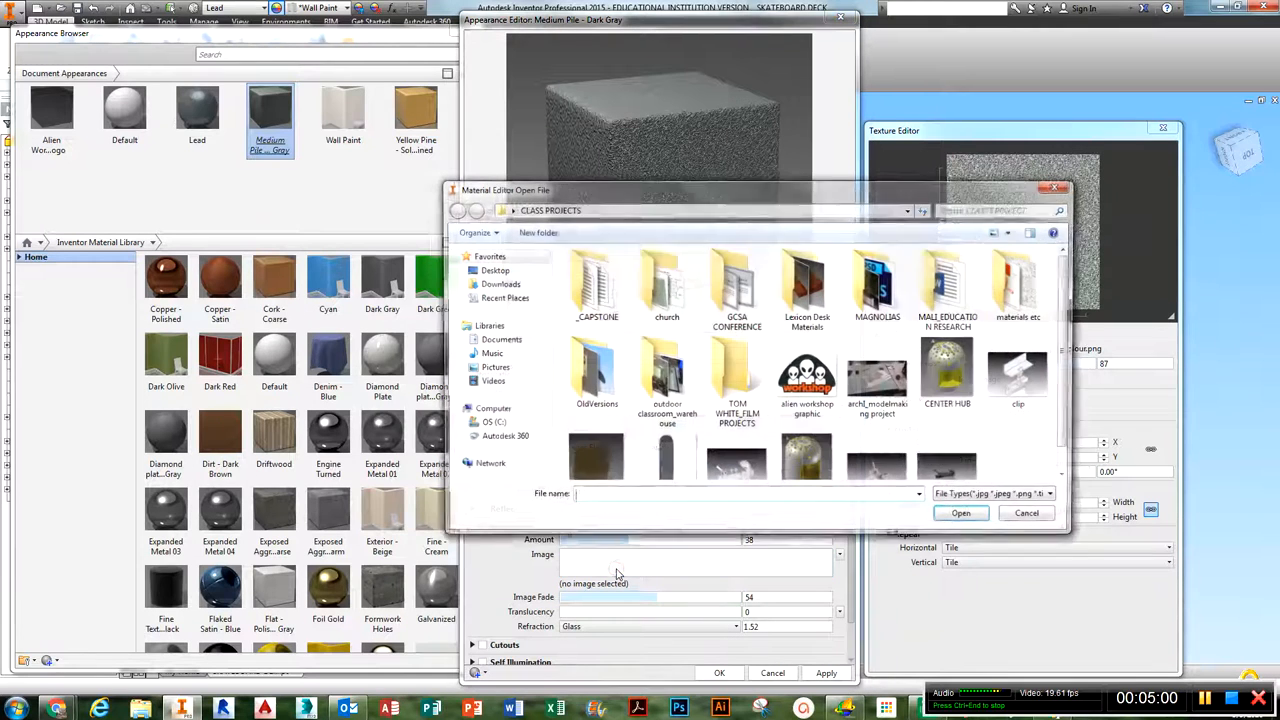
{"action": "left_click", "coordinate": [1059, 187]}
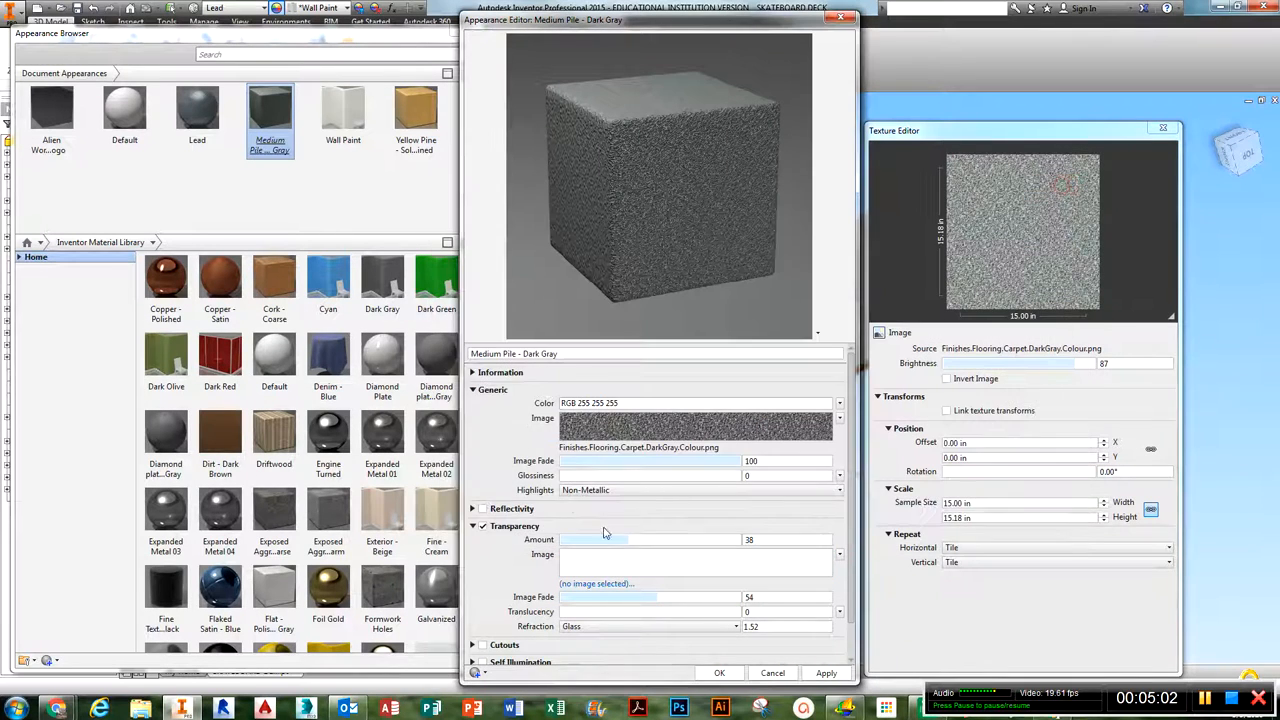
{"action": "left_click", "coordinate": [483, 526]}
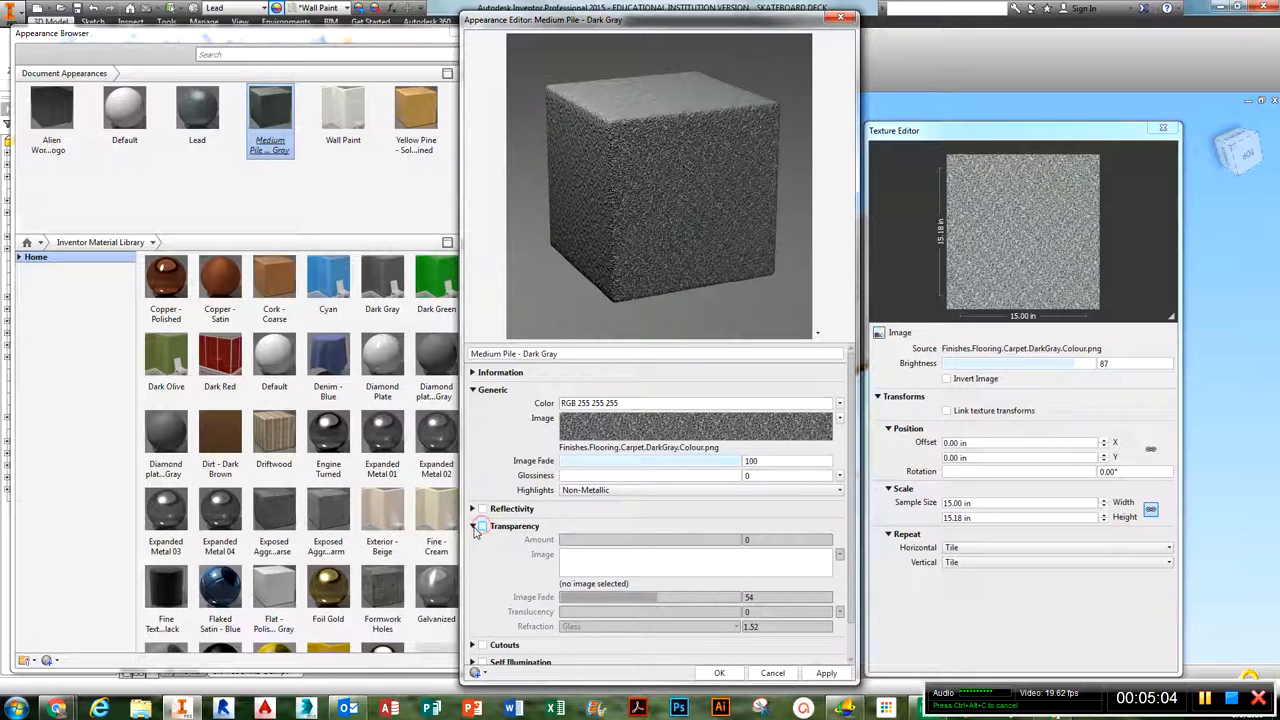
{"action": "left_click", "coordinate": [472, 526]}
- View the properties of the Cutouts and Self Illumination sections briefly
{"action": "left_click", "coordinate": [472, 543]}
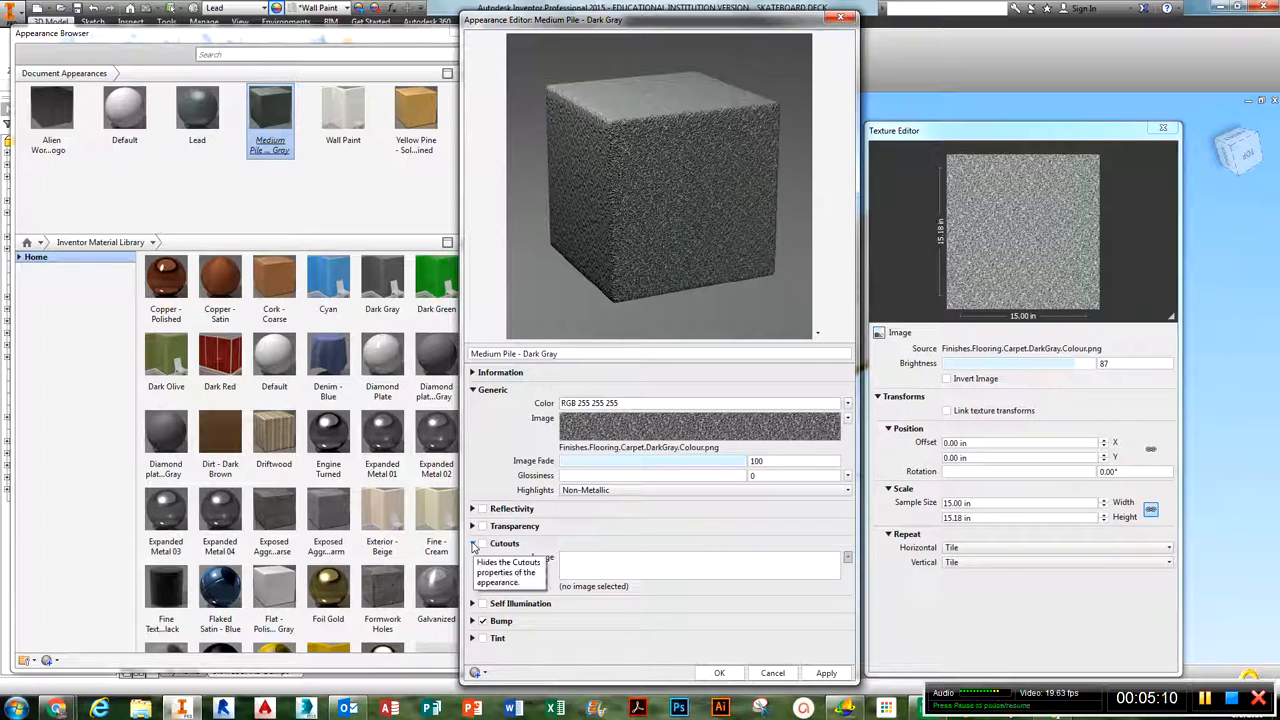
{"action": "left_click", "coordinate": [473, 544]}
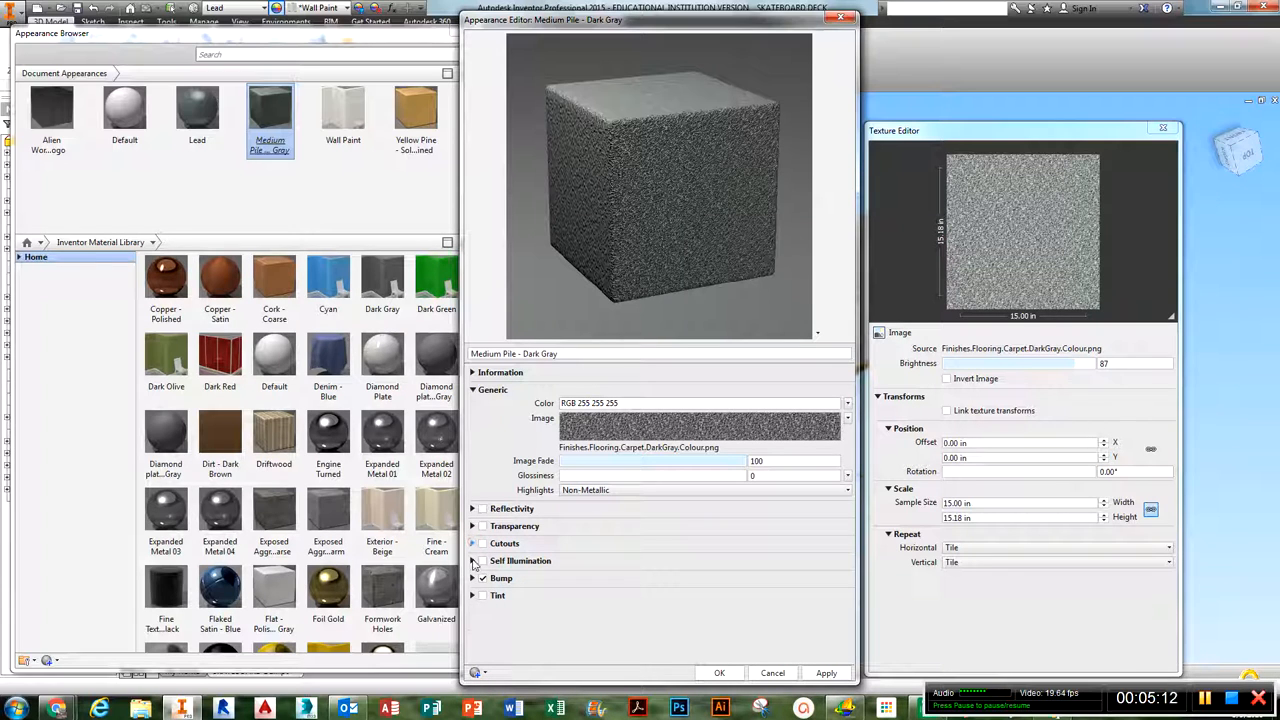
{"action": "left_click", "coordinate": [473, 561]}
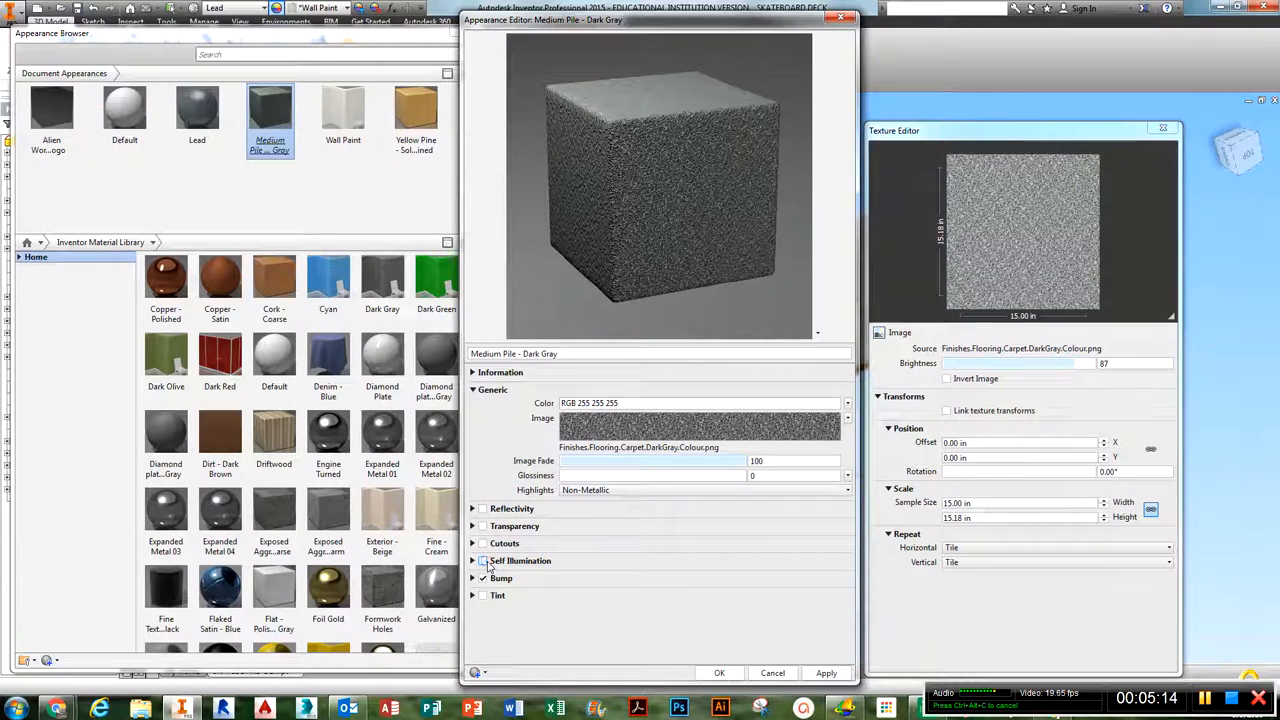
- Try Self Illumination with CRT Television, Desk Lamp Lens, Frosted Bulb and Dim Glow luminance, then turn it off and collapse the section
{"action": "left_click", "coordinate": [483, 561]}
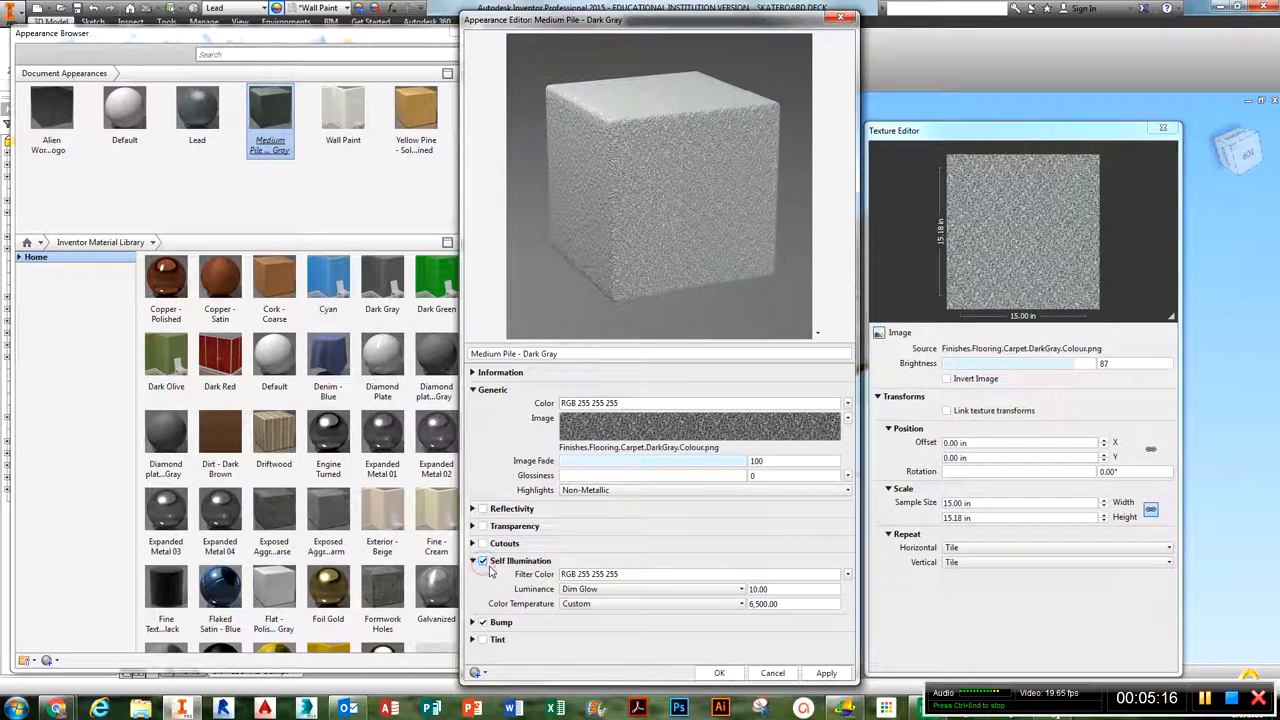
{"action": "left_click", "coordinate": [598, 590]}
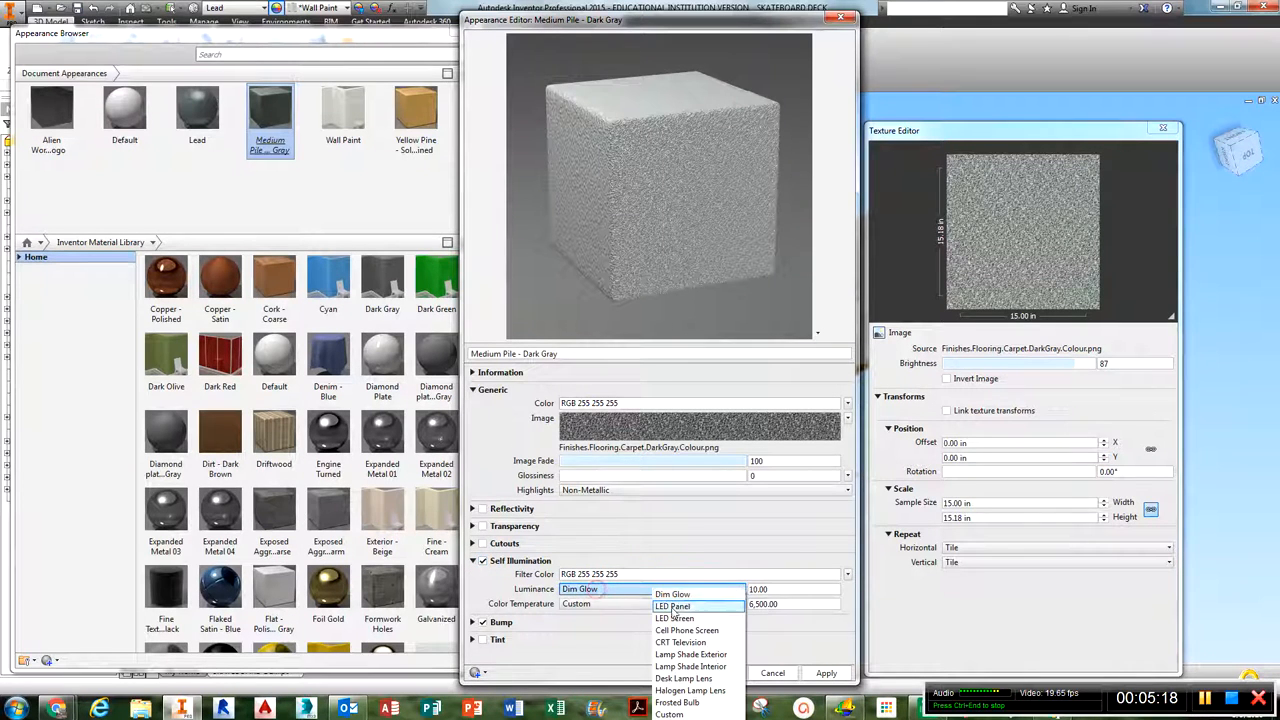
{"action": "left_click", "coordinate": [682, 642]}
{"action": "left_click", "coordinate": [672, 590]}
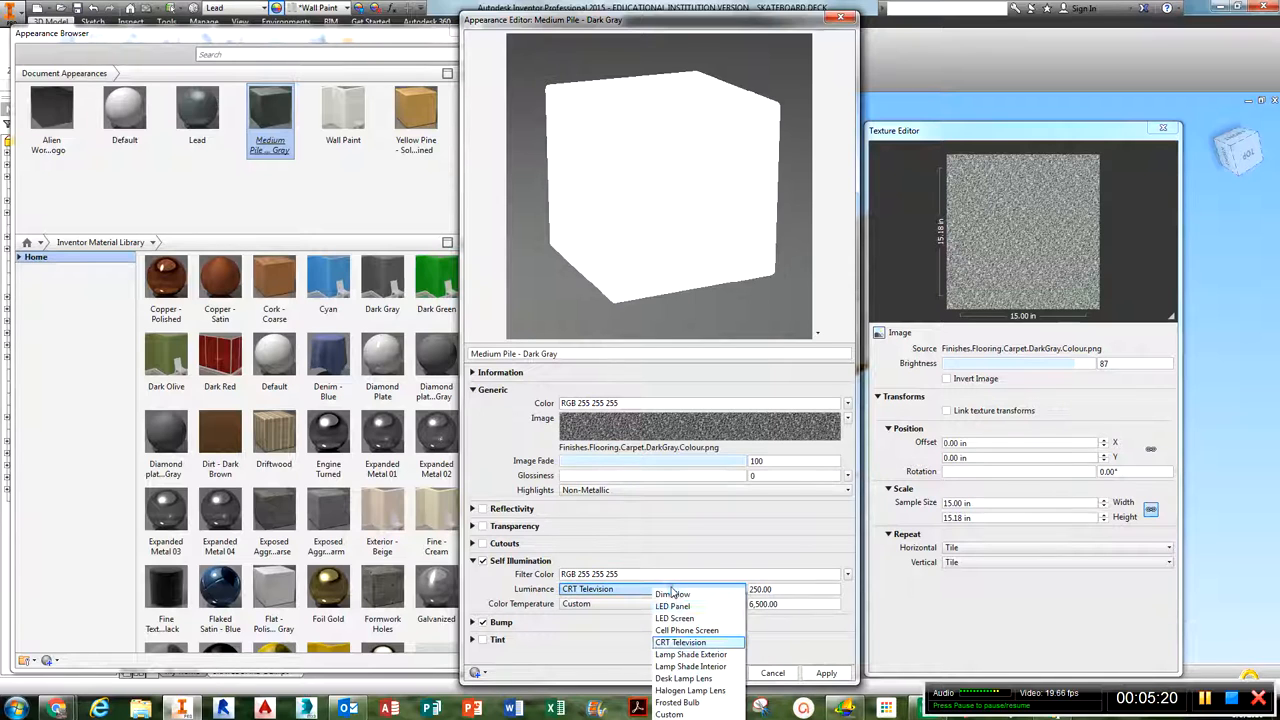
{"action": "left_click", "coordinate": [681, 661]}
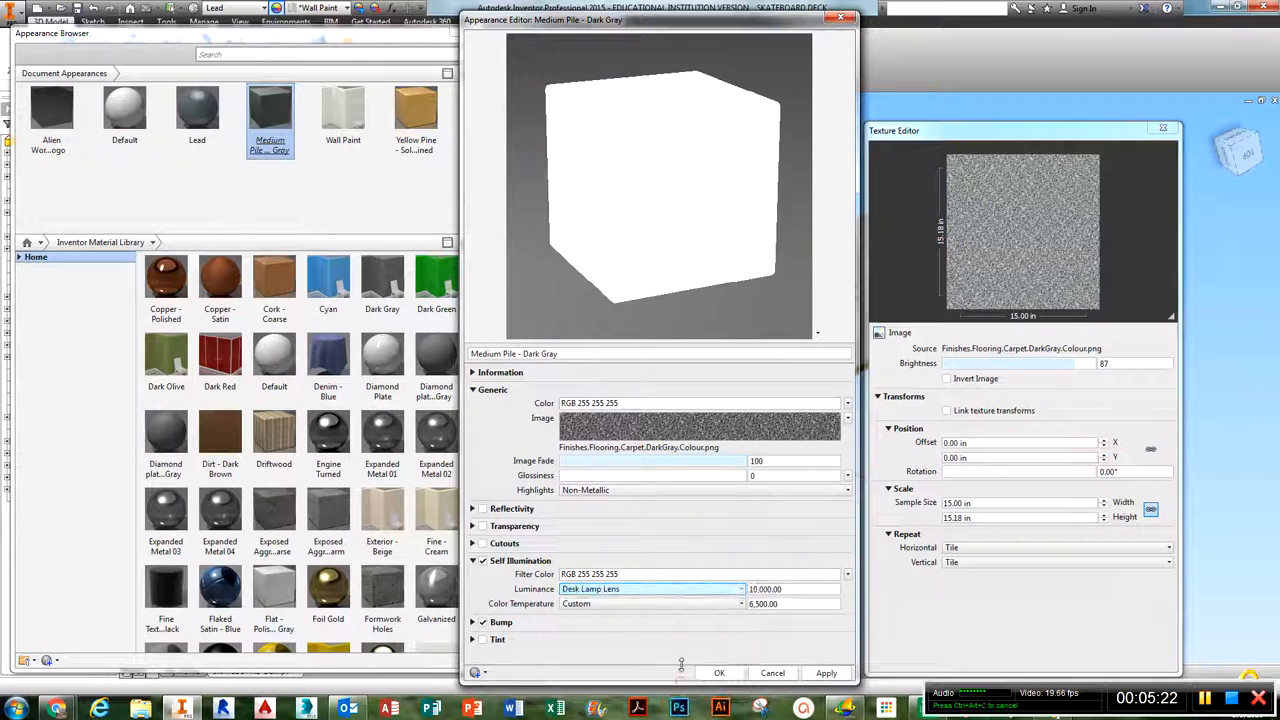
{"action": "left_click", "coordinate": [672, 590]}
{"action": "left_click", "coordinate": [678, 706]}
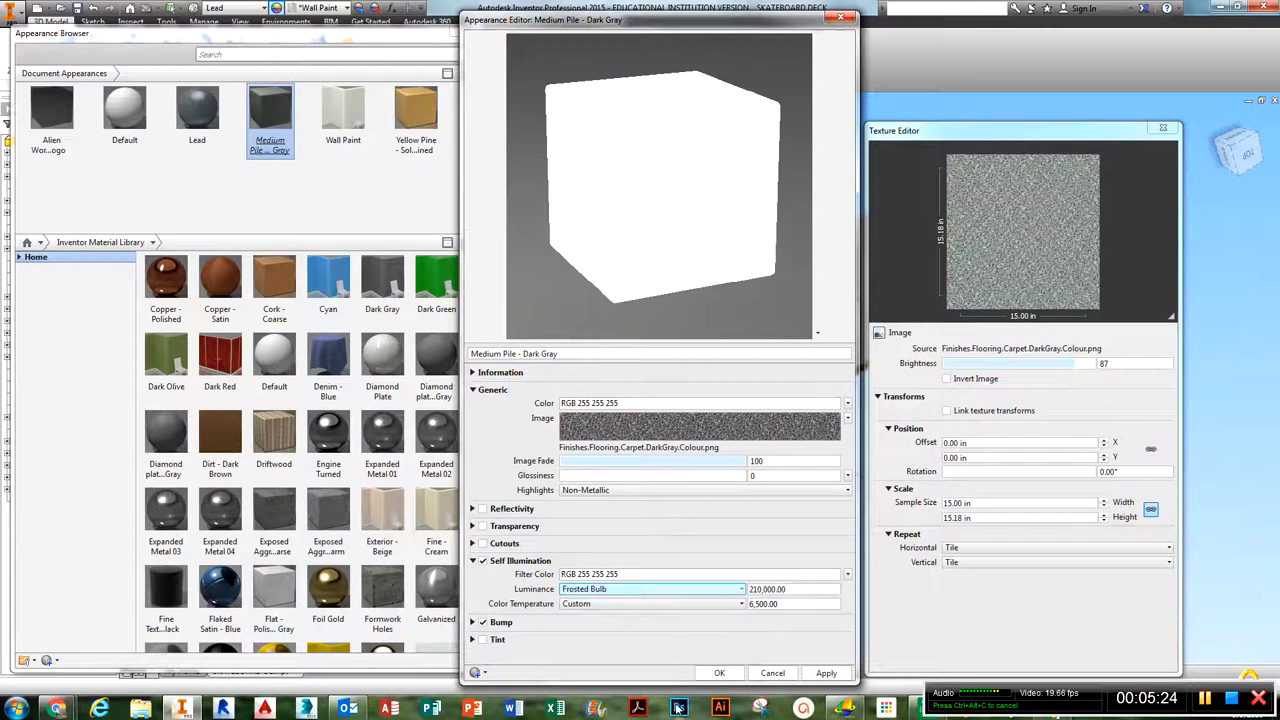
{"action": "left_click", "coordinate": [640, 592]}
{"action": "left_click", "coordinate": [660, 600]}
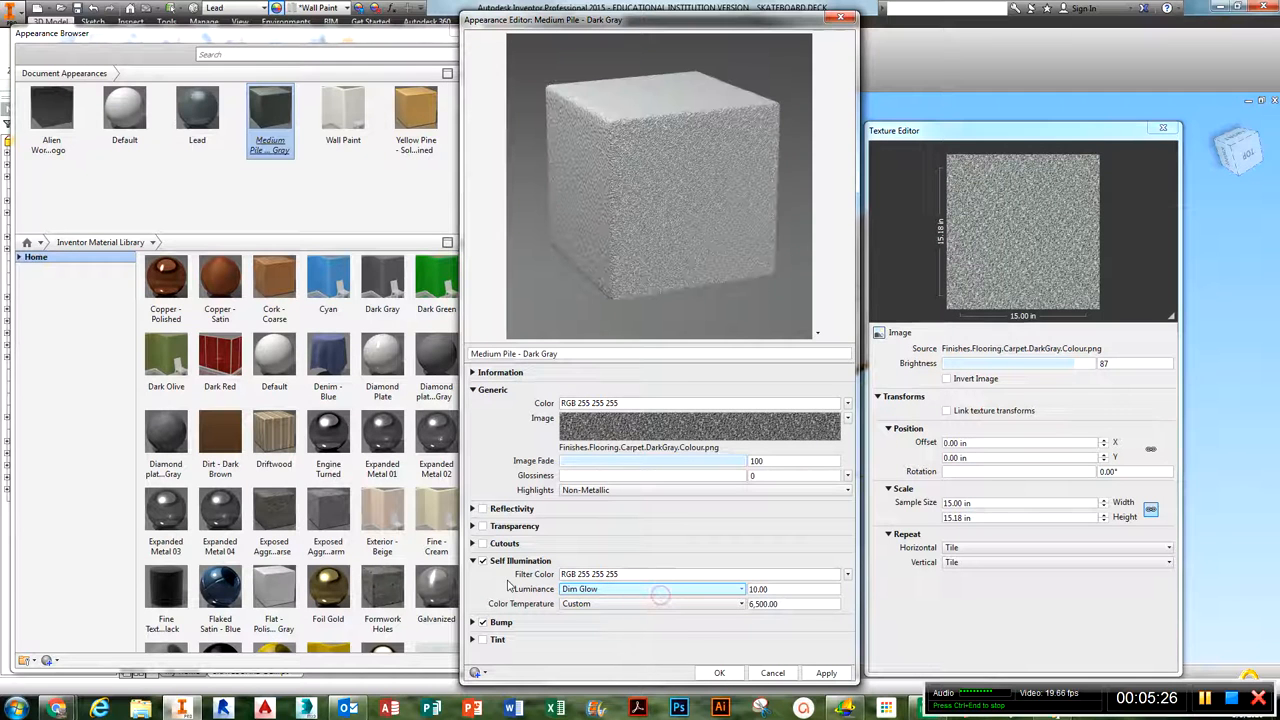
{"action": "left_click", "coordinate": [483, 561]}
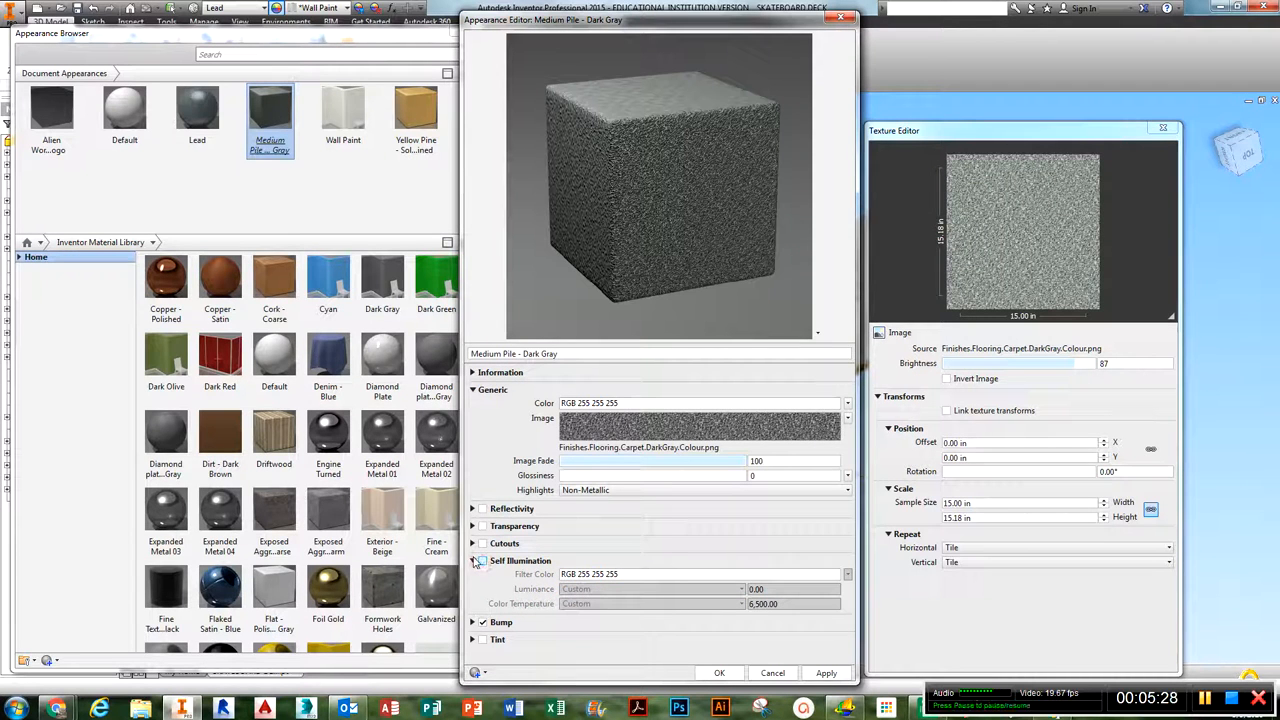
{"action": "left_click", "coordinate": [473, 561]}
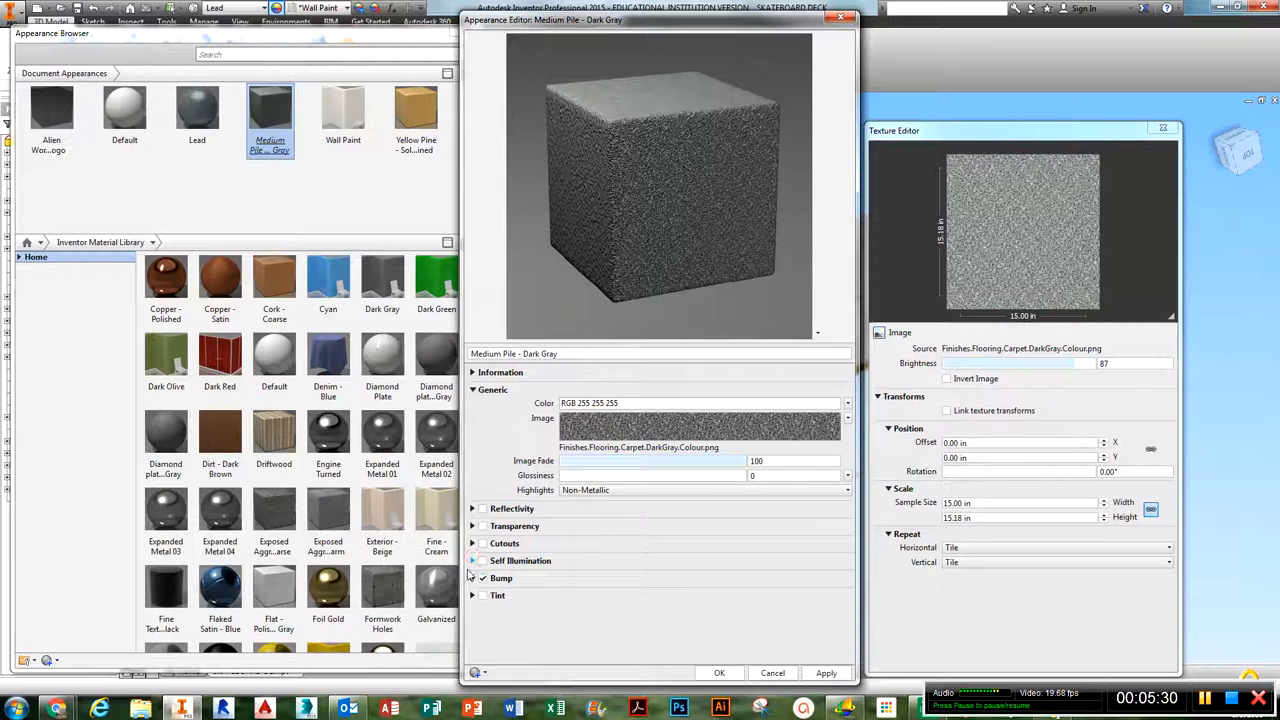
- Expand the Bump section, widen the editor, try bump amounts of -1,000 and 960, and set the amount to 479
{"action": "left_click", "coordinate": [473, 579]}
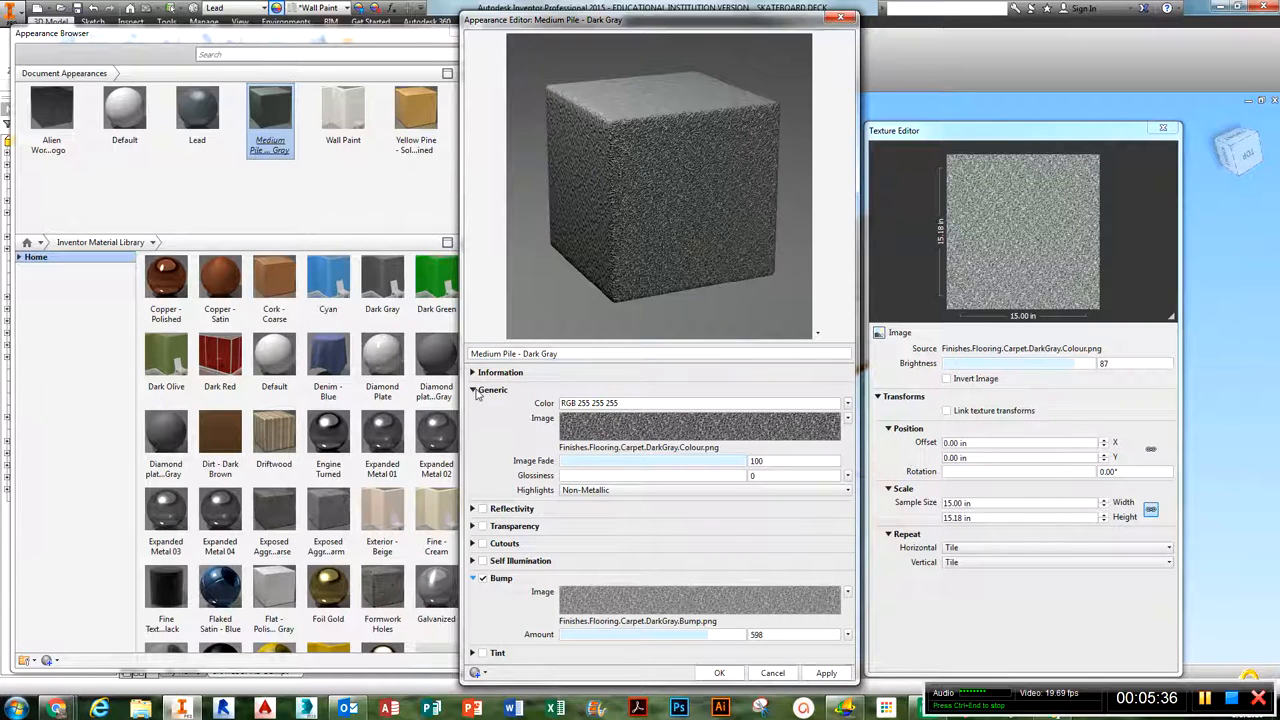
{"action": "left_click_drag", "start_coordinate": [465, 398], "coordinate": [333, 391]}
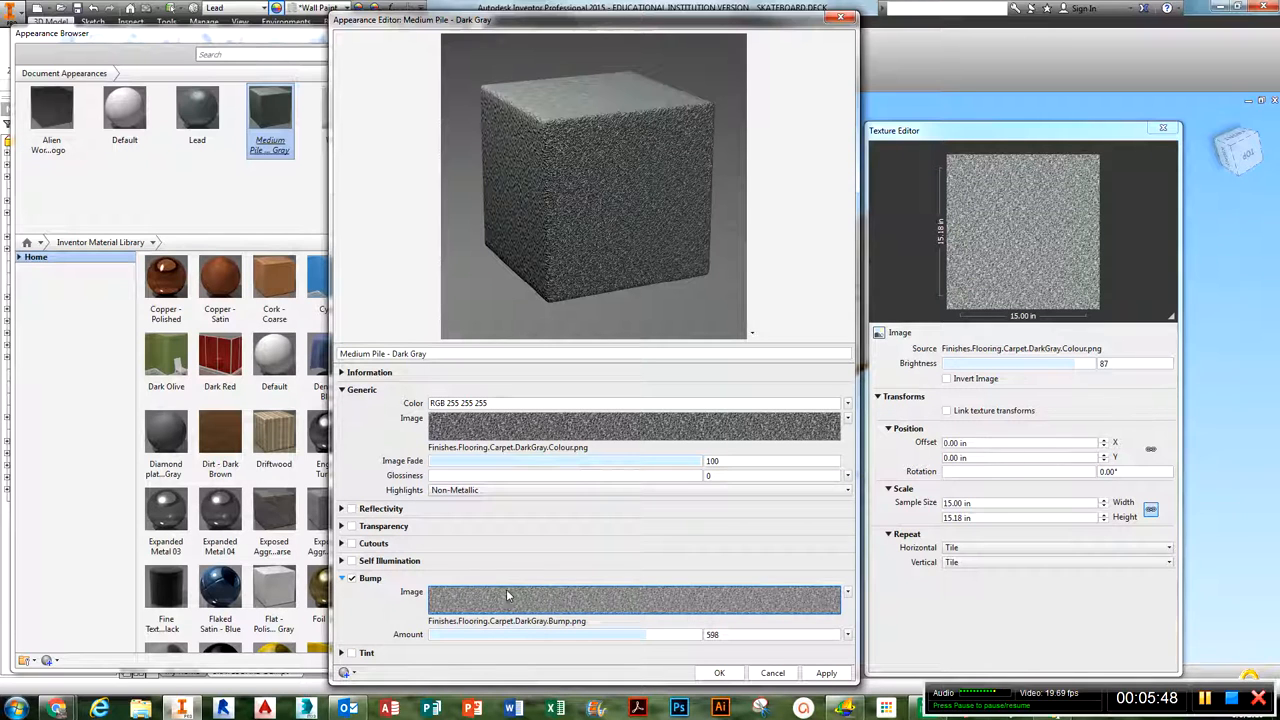
{"action": "left_click_drag", "start_coordinate": [647, 636], "coordinate": [418, 621]}
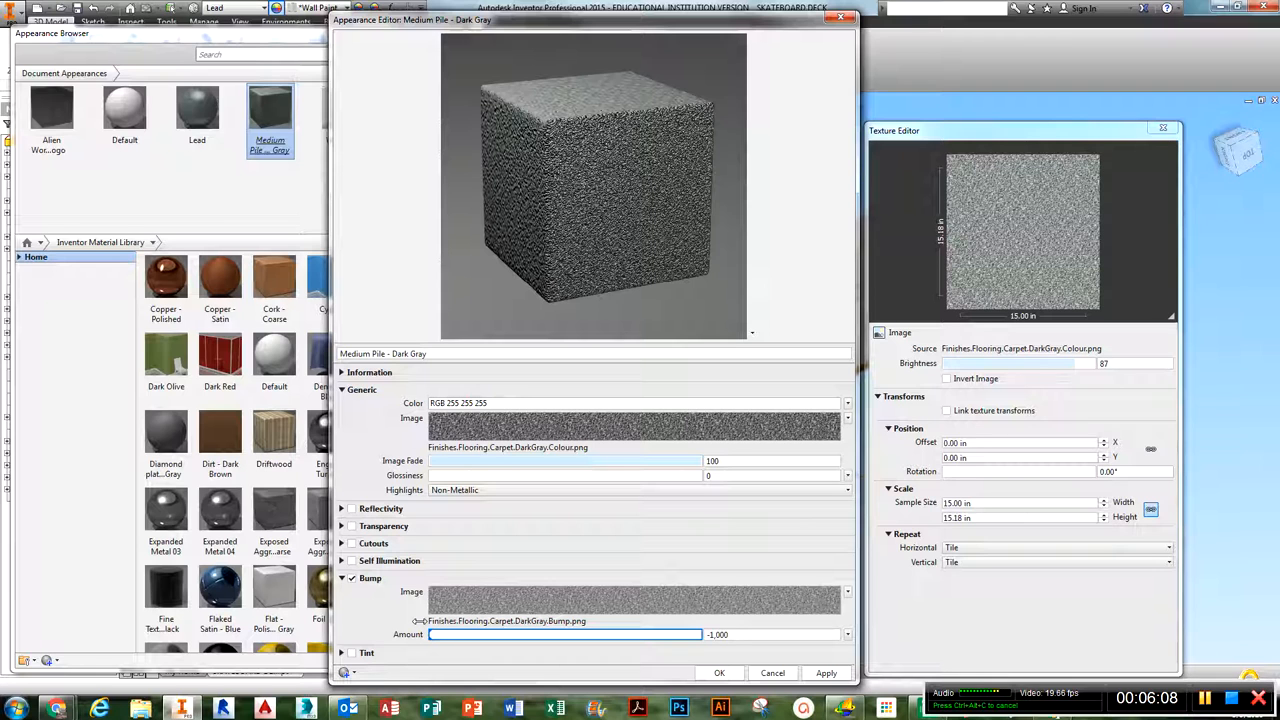
{"action": "left_click_drag", "start_coordinate": [432, 634], "coordinate": [695, 635]}
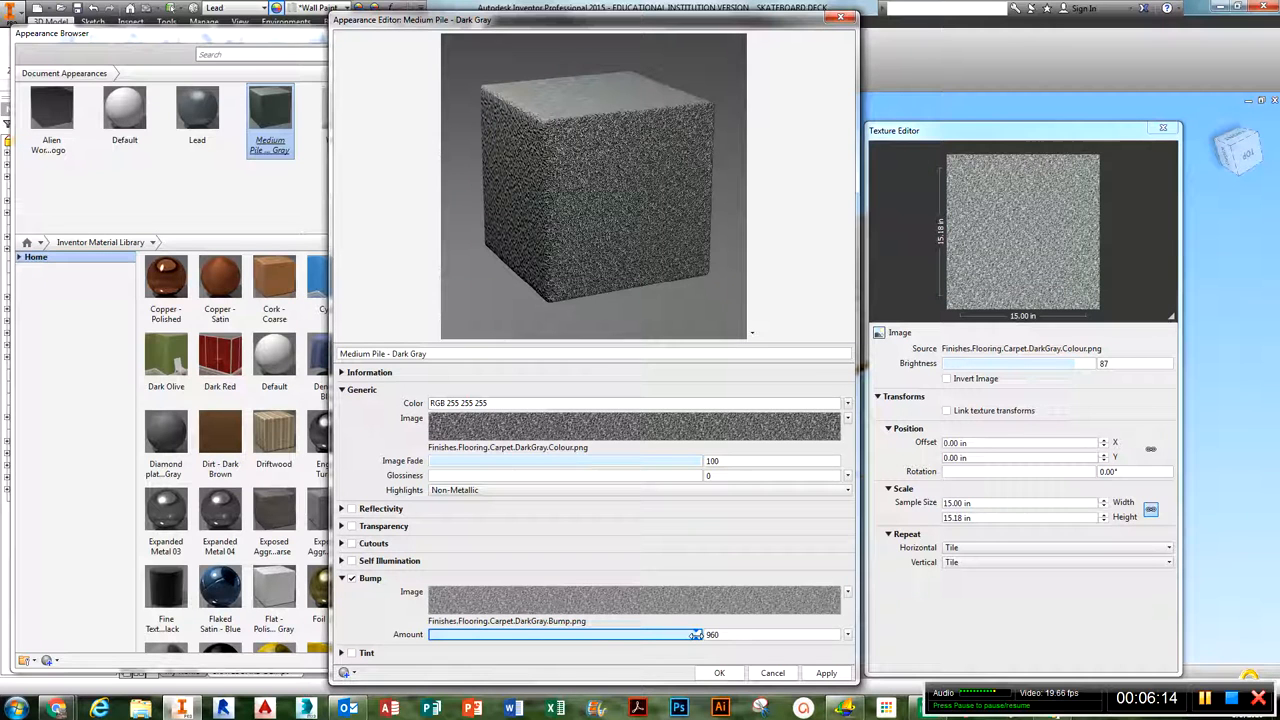
{"action": "left_click_drag", "start_coordinate": [695, 635], "coordinate": [622, 647]}
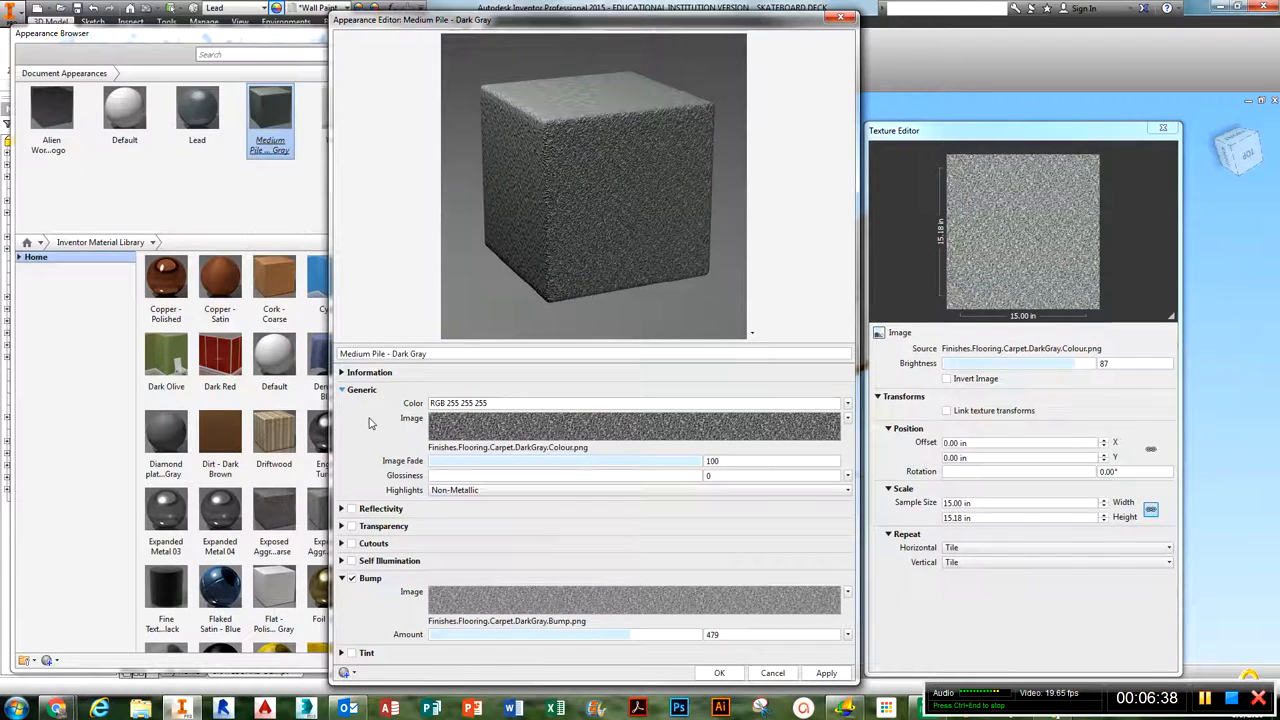
- Expand the appearance's Information section again to review its name, keywords and texture paths
{"action": "left_click", "coordinate": [343, 373]}
{"action": "left_click", "coordinate": [343, 373]}
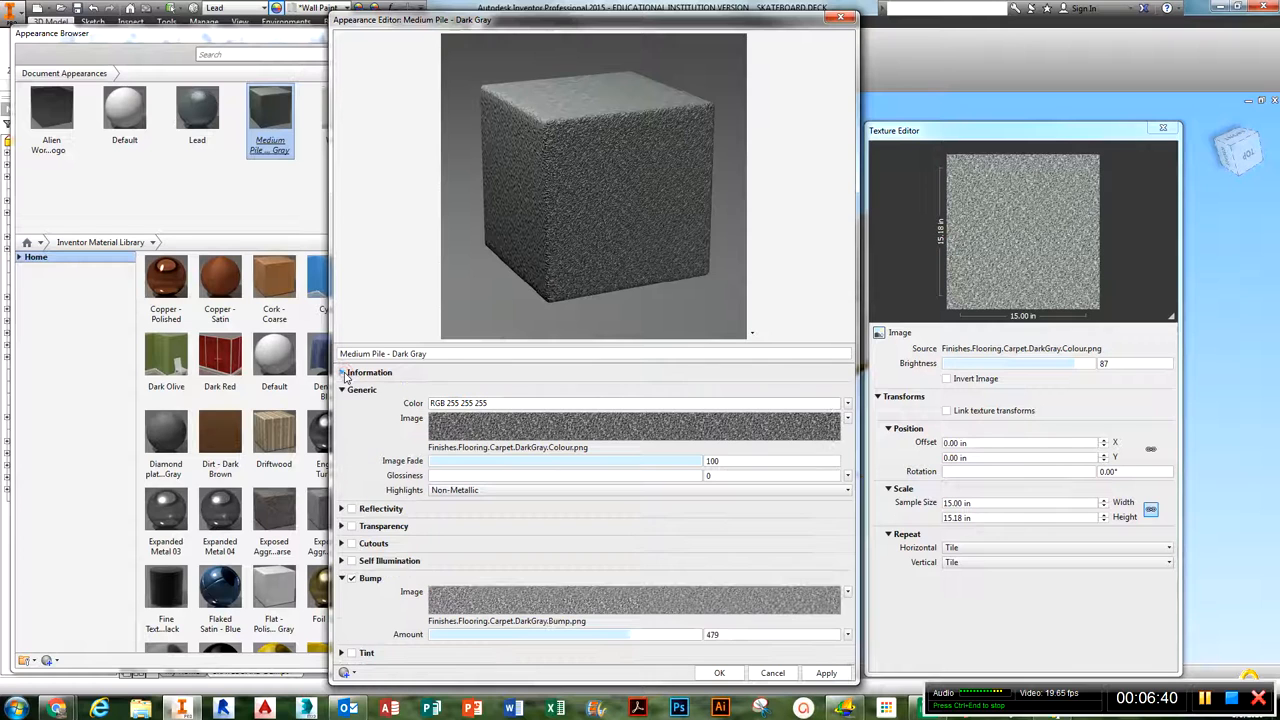
{"action": "left_click", "coordinate": [343, 373]}
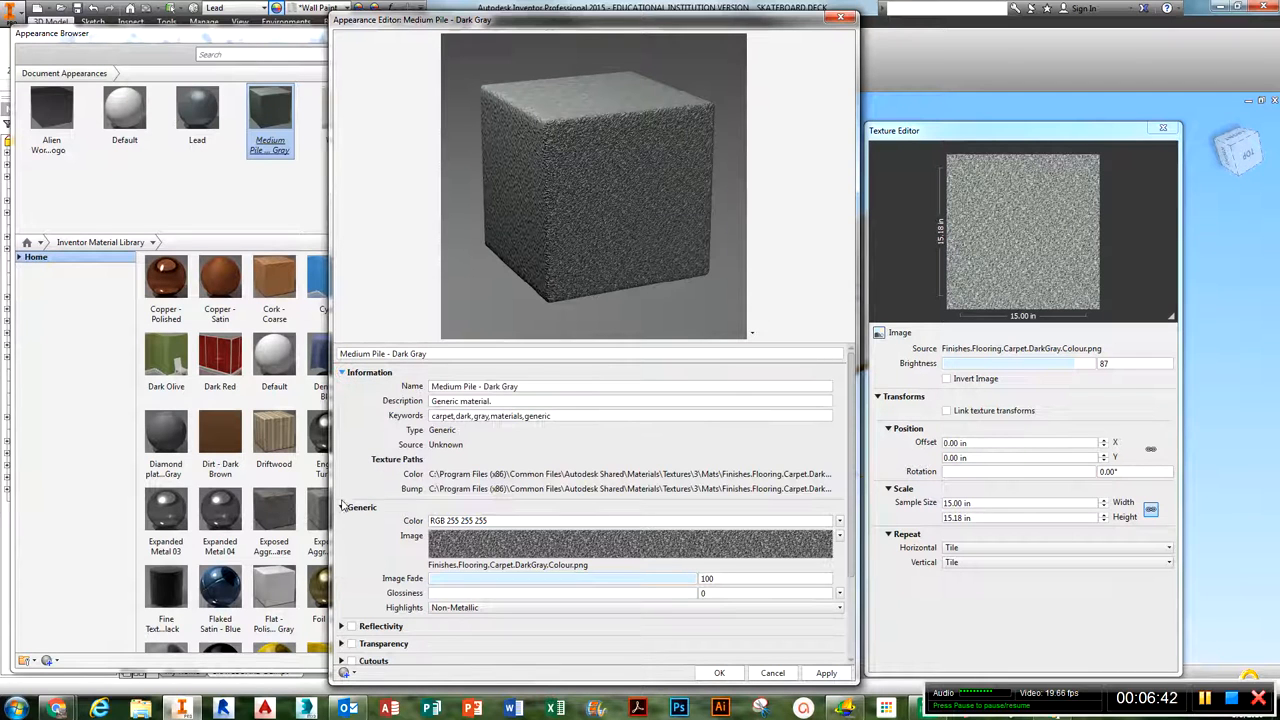
- Duplicate the Medium Pile - Dark Gray appearance and decline saving the edits made to the original
{"action": "left_click", "coordinate": [343, 373]}
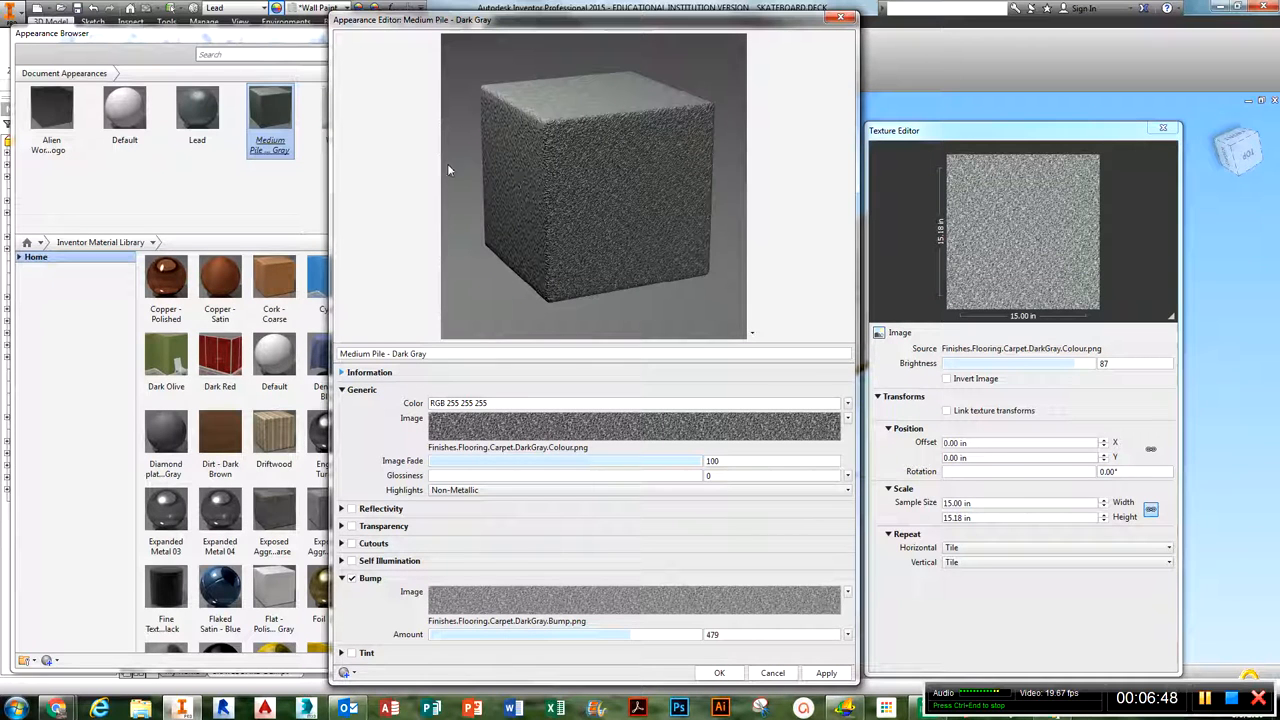
{"action": "left_click", "coordinate": [354, 675]}
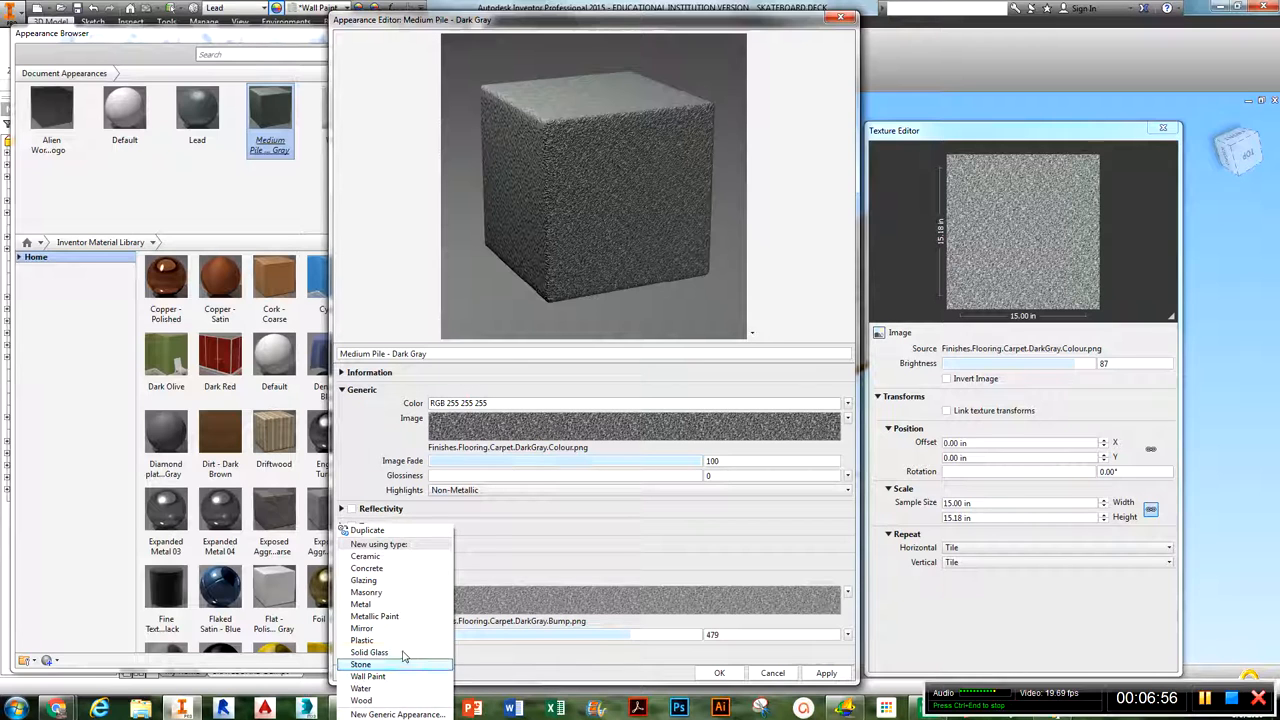
{"action": "left_click", "coordinate": [520, 572]}
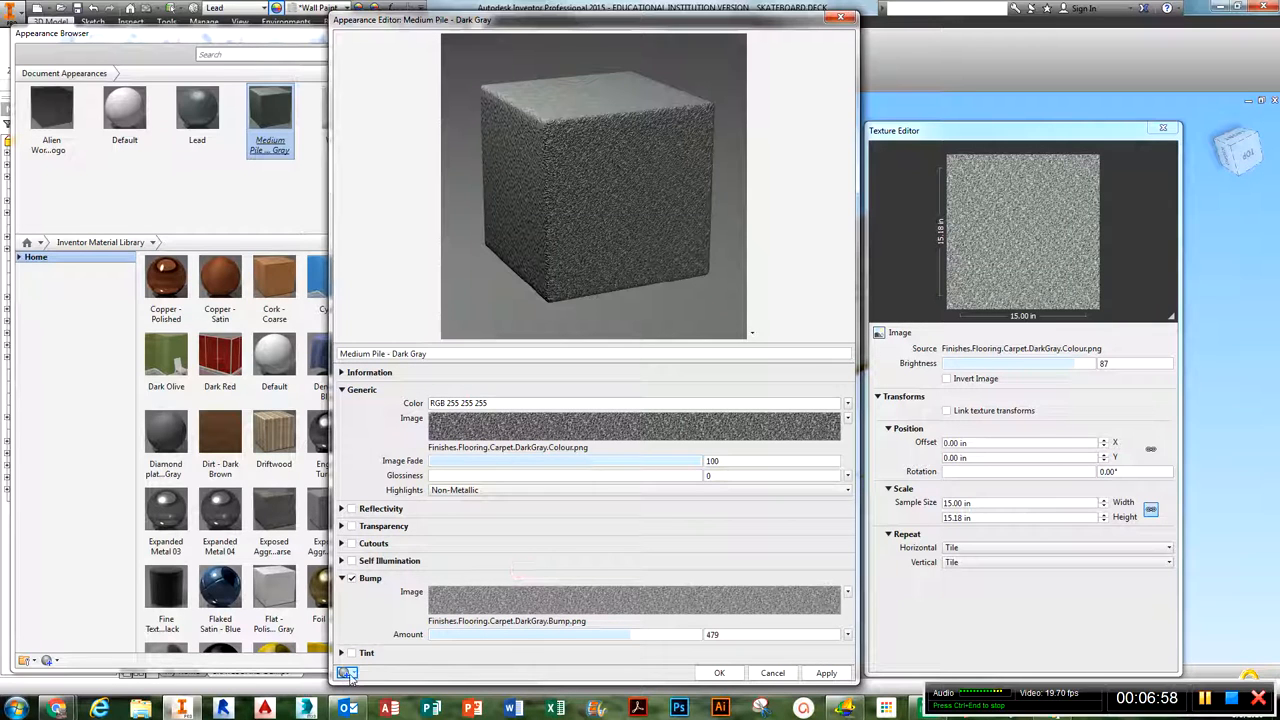
{"action": "left_click", "coordinate": [350, 674]}
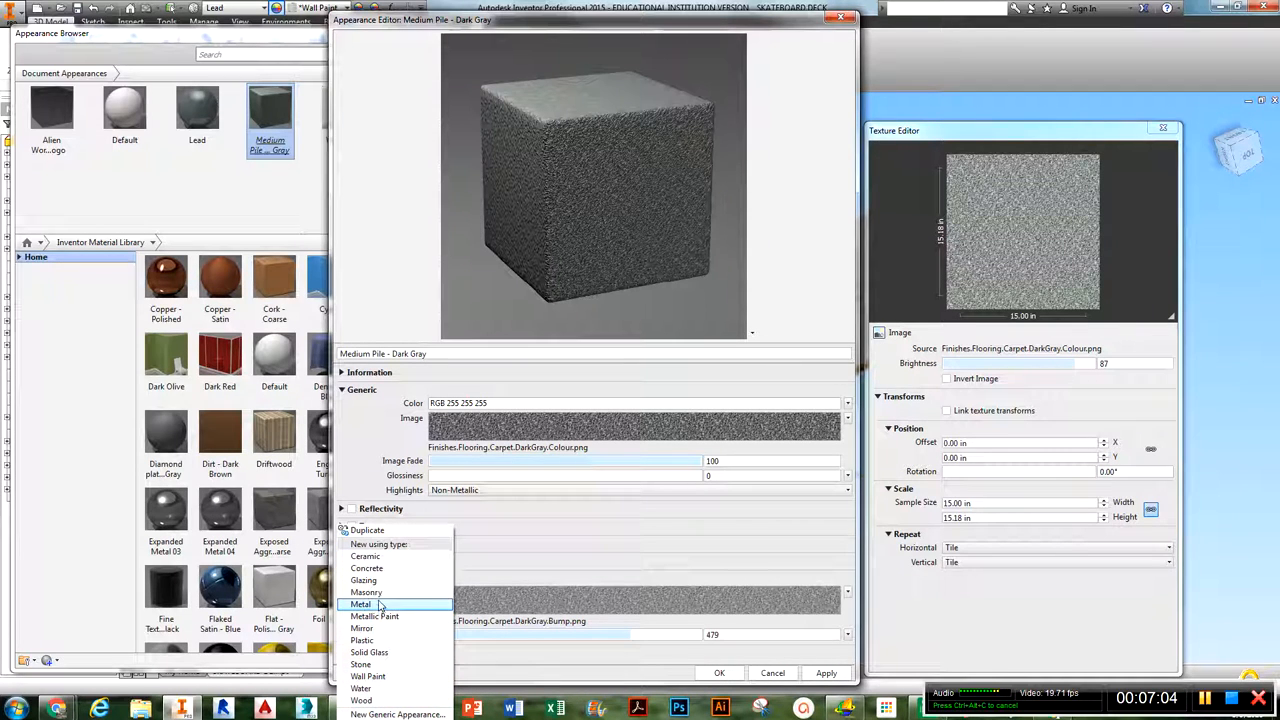
{"action": "left_click", "coordinate": [382, 531]}
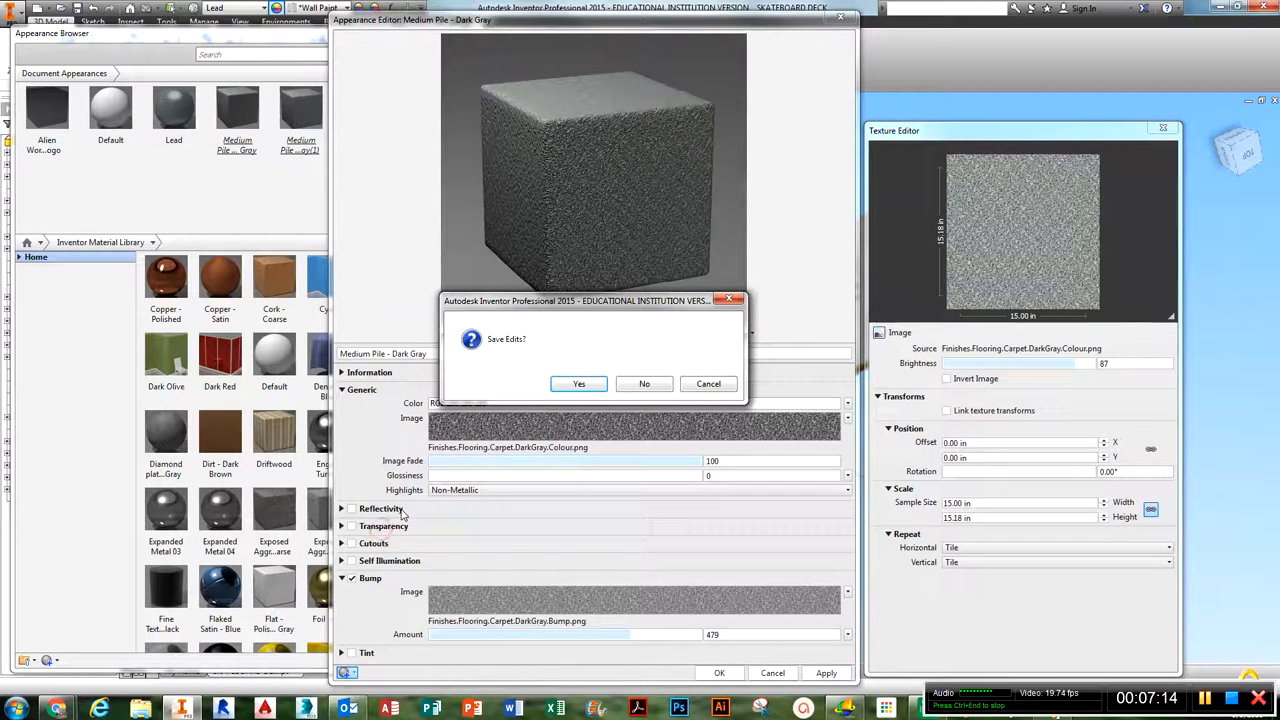
{"action": "left_click", "coordinate": [644, 384]}
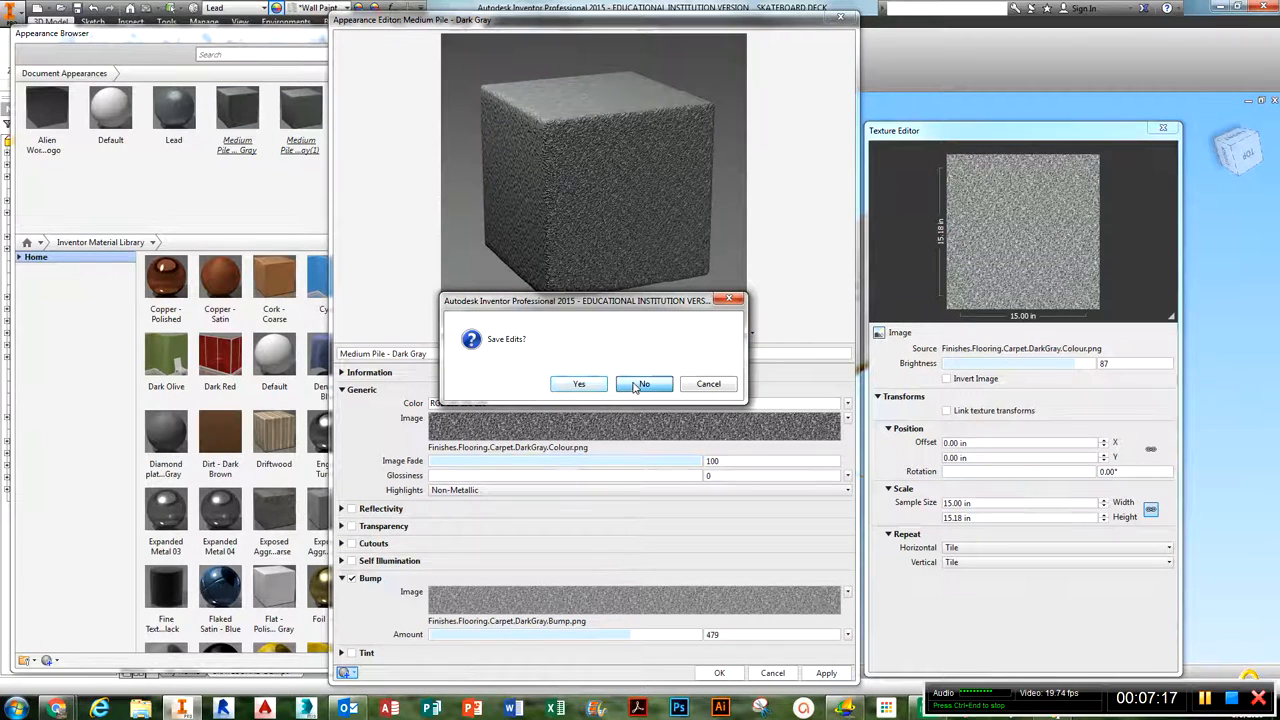
- Rename the duplicated appearance GRIP TAPE, both in its title and in the Name of its Information section
{"action": "left_click", "coordinate": [402, 376]}
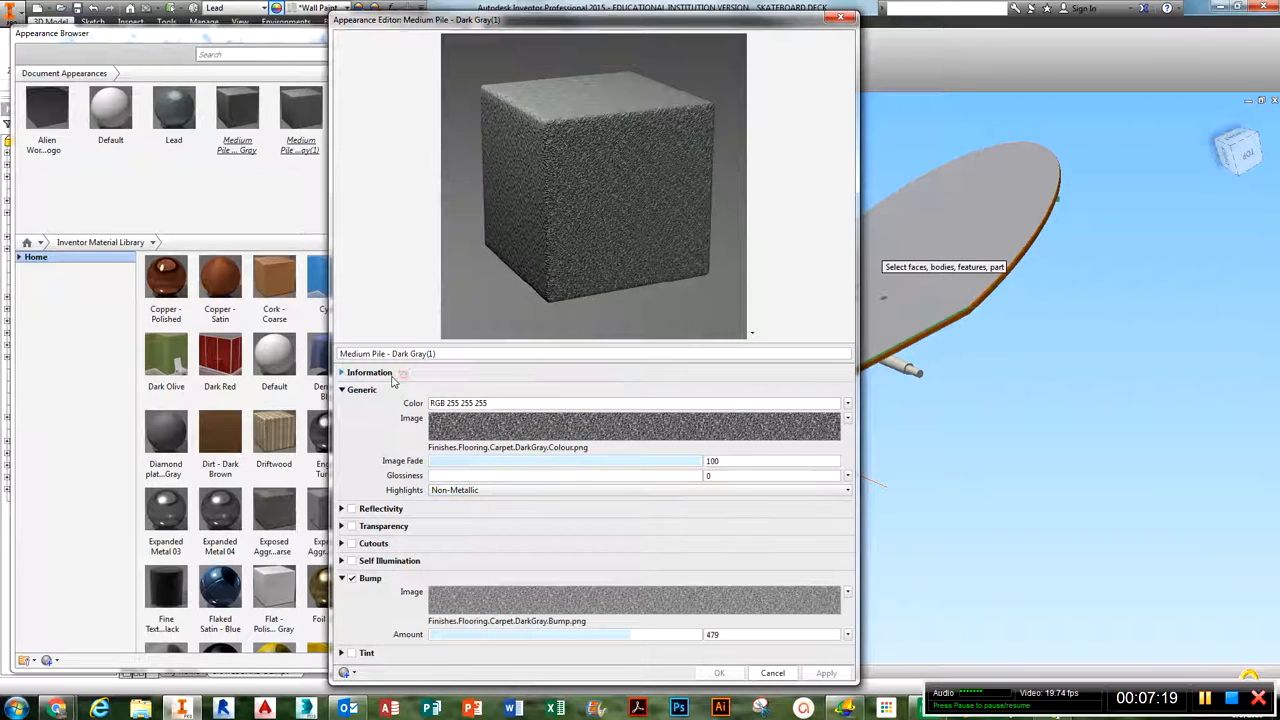
{"action": "left_click", "coordinate": [388, 357]}
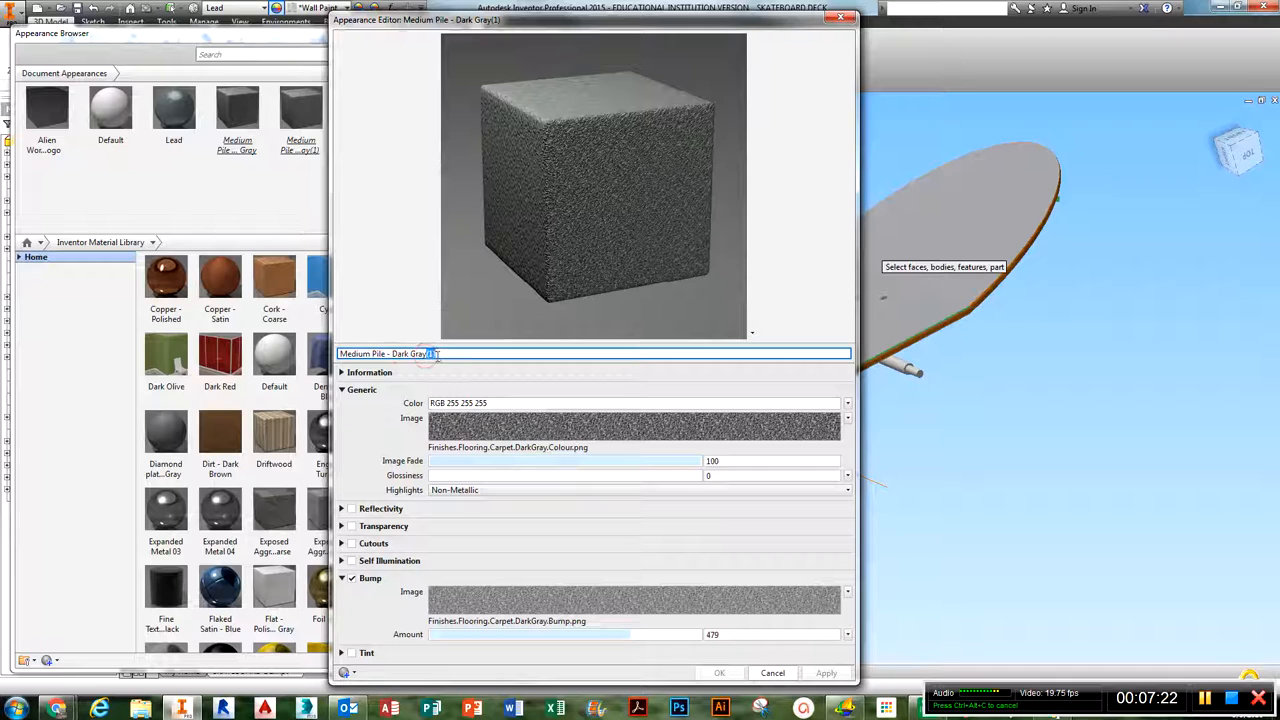
{"action": "left_click", "coordinate": [445, 354]}
{"action": "left_click_drag", "start_coordinate": [443, 354], "coordinate": [340, 355]}
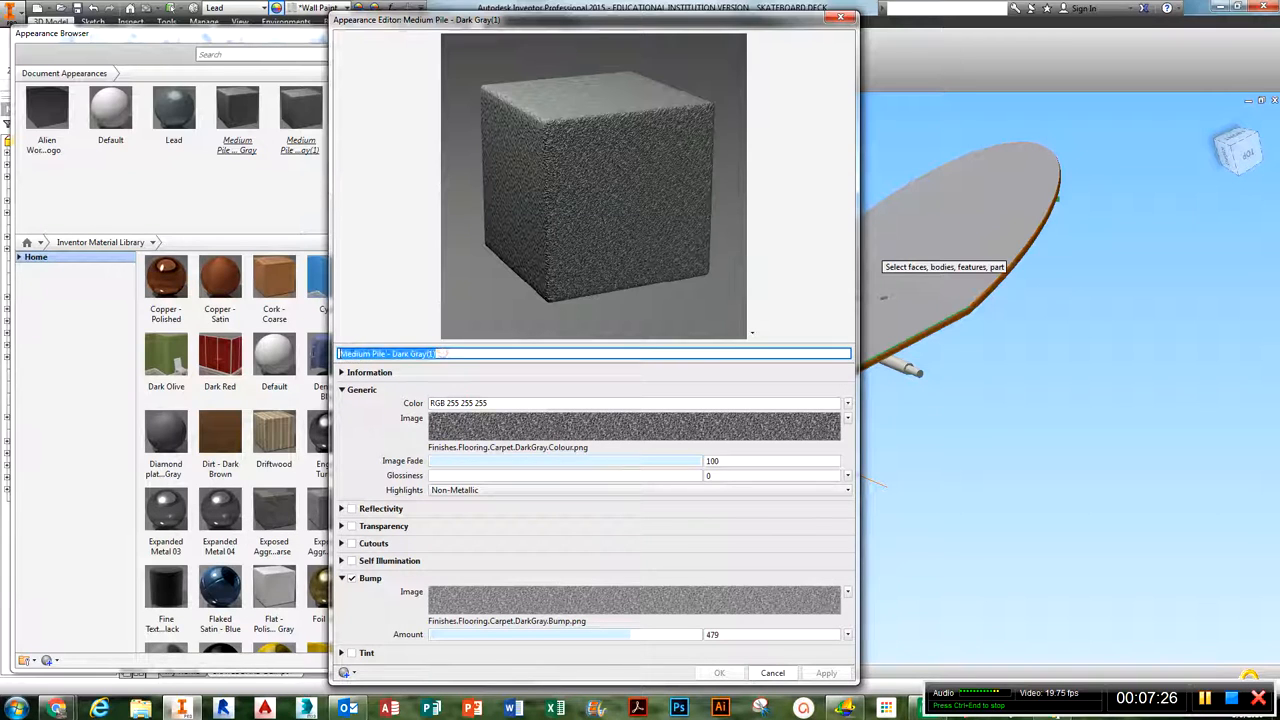
{"action": "type", "text": "GRIP TAPE"}
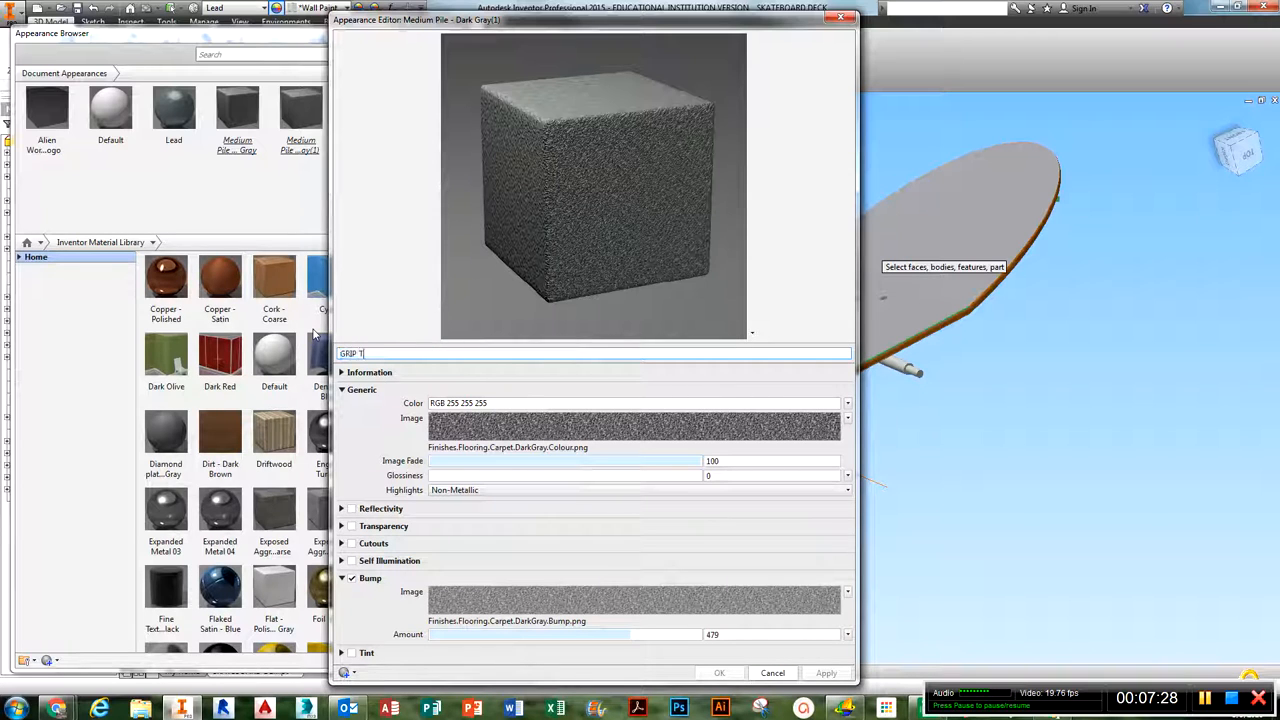
{"action": "left_click", "coordinate": [368, 374]}
{"action": "left_click", "coordinate": [539, 386]}
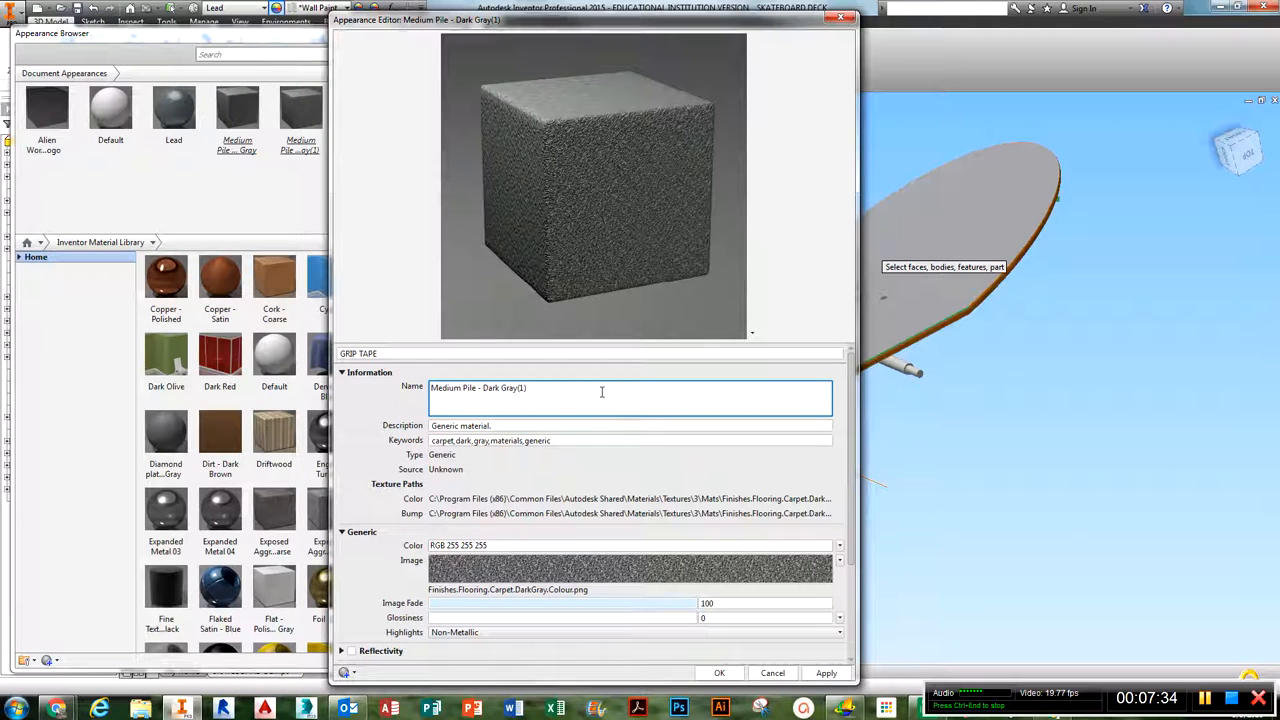
{"action": "left_click_drag", "start_coordinate": [600, 394], "coordinate": [389, 391]}
{"action": "type", "text": "GRIP TAPE"}
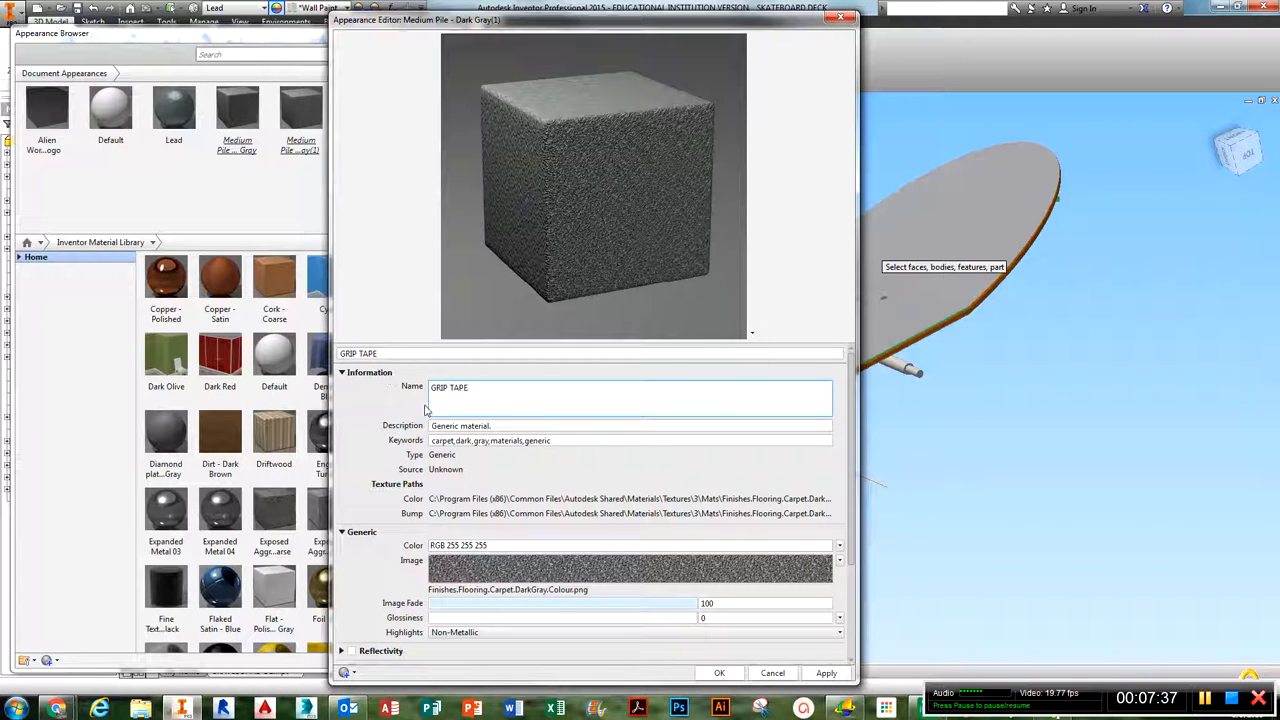
- Replace the keyword carpet with SANDPAPER in the duplicate's information and collapse the Information section
{"action": "left_click", "coordinate": [491, 428]}
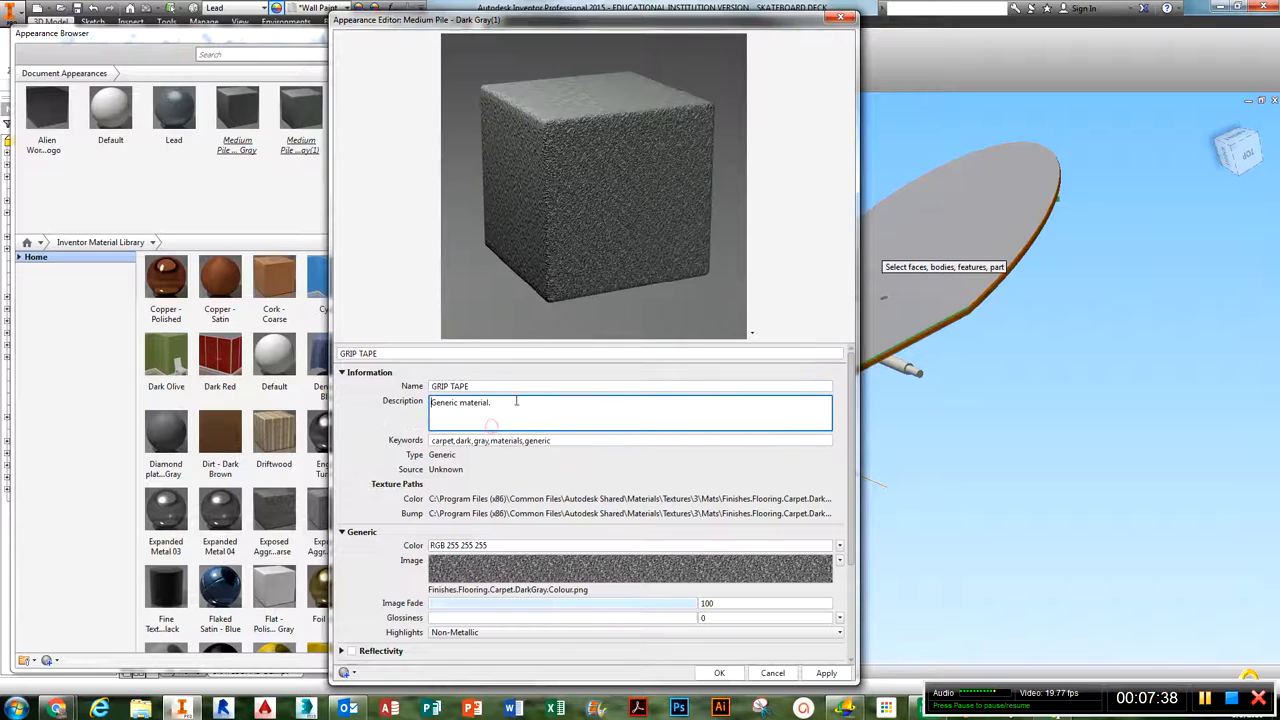
{"action": "left_click", "coordinate": [381, 420]}
{"action": "left_click", "coordinate": [460, 416]}
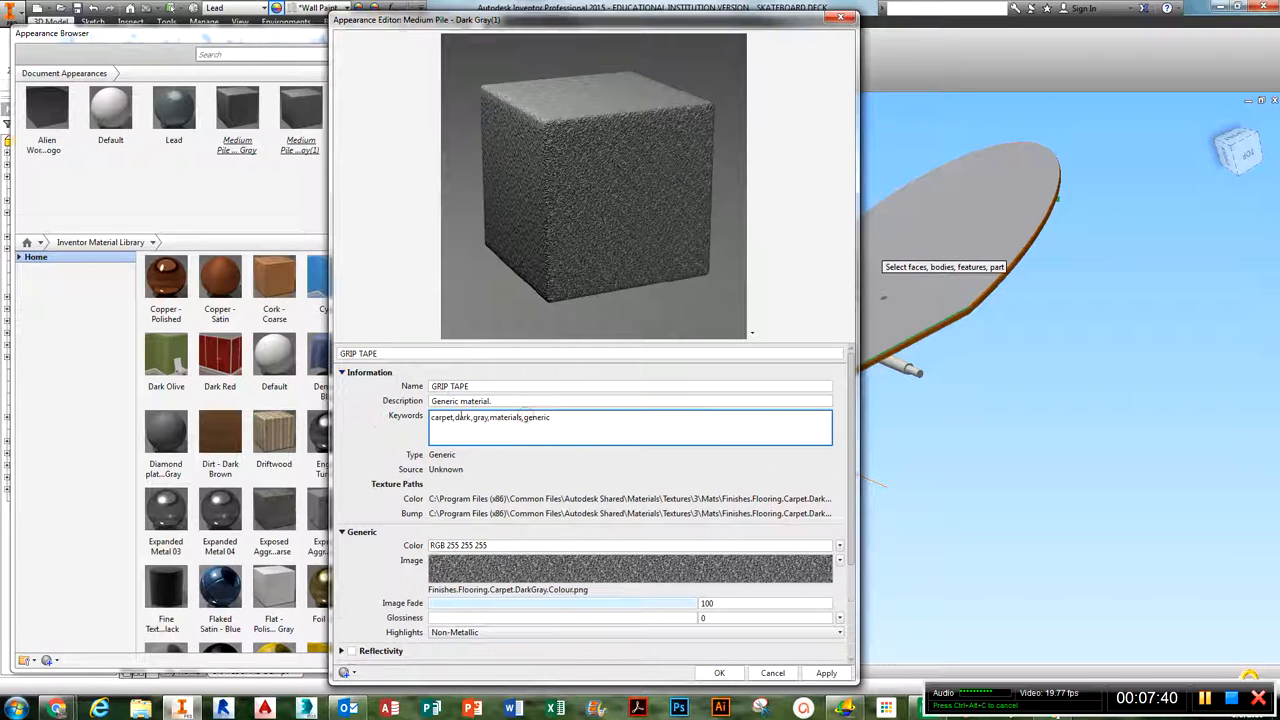
{"action": "double_click", "coordinate": [452, 418]}
{"action": "type", "text": "SANDP"}
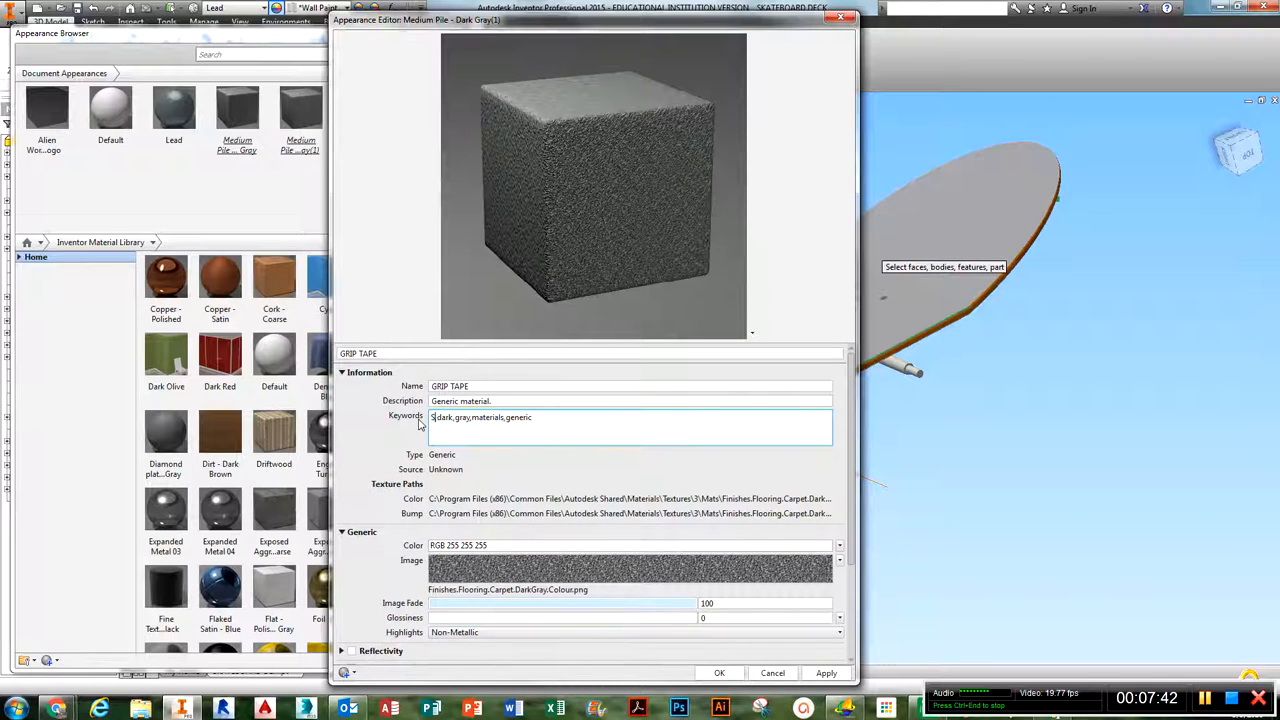
{"action": "type", "text": "APER,"}
{"action": "left_click", "coordinate": [358, 432]}
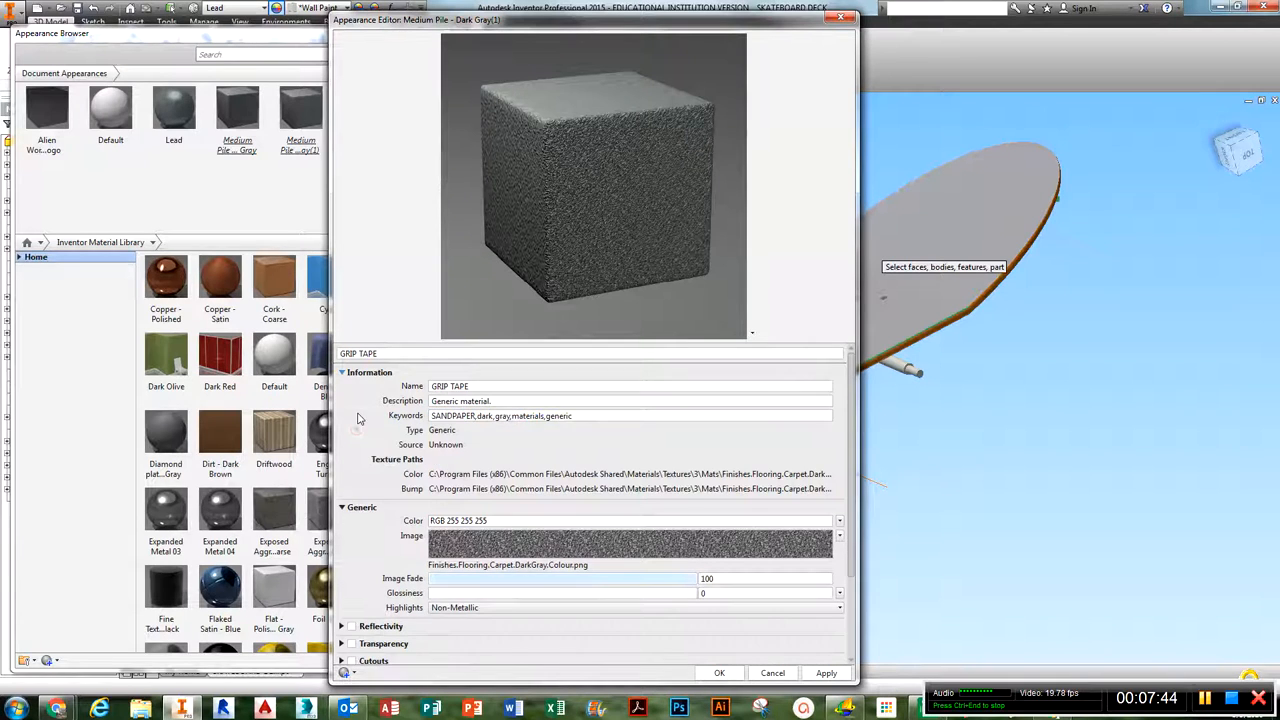
{"action": "left_click", "coordinate": [350, 376]}
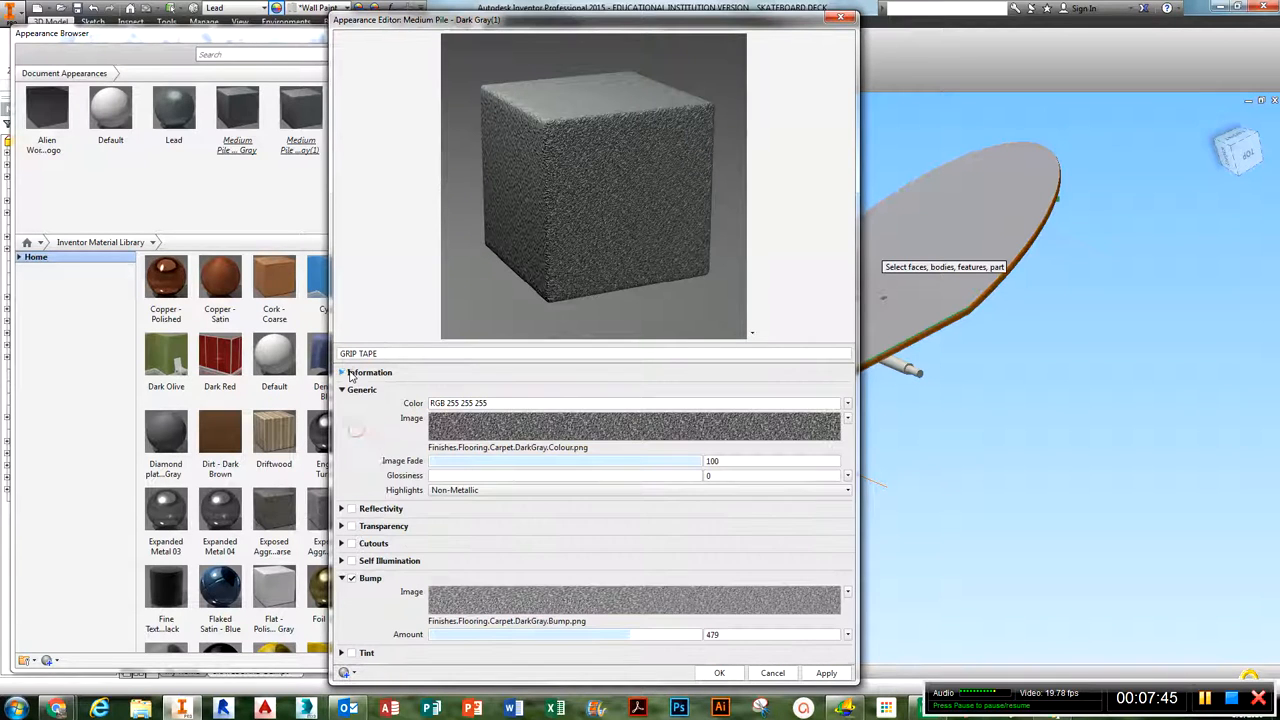
- Open the Generic colour image for texture editing, lower its brightness to 38 and keep the horizontal repeat at Tile
{"action": "left_click", "coordinate": [485, 434]}
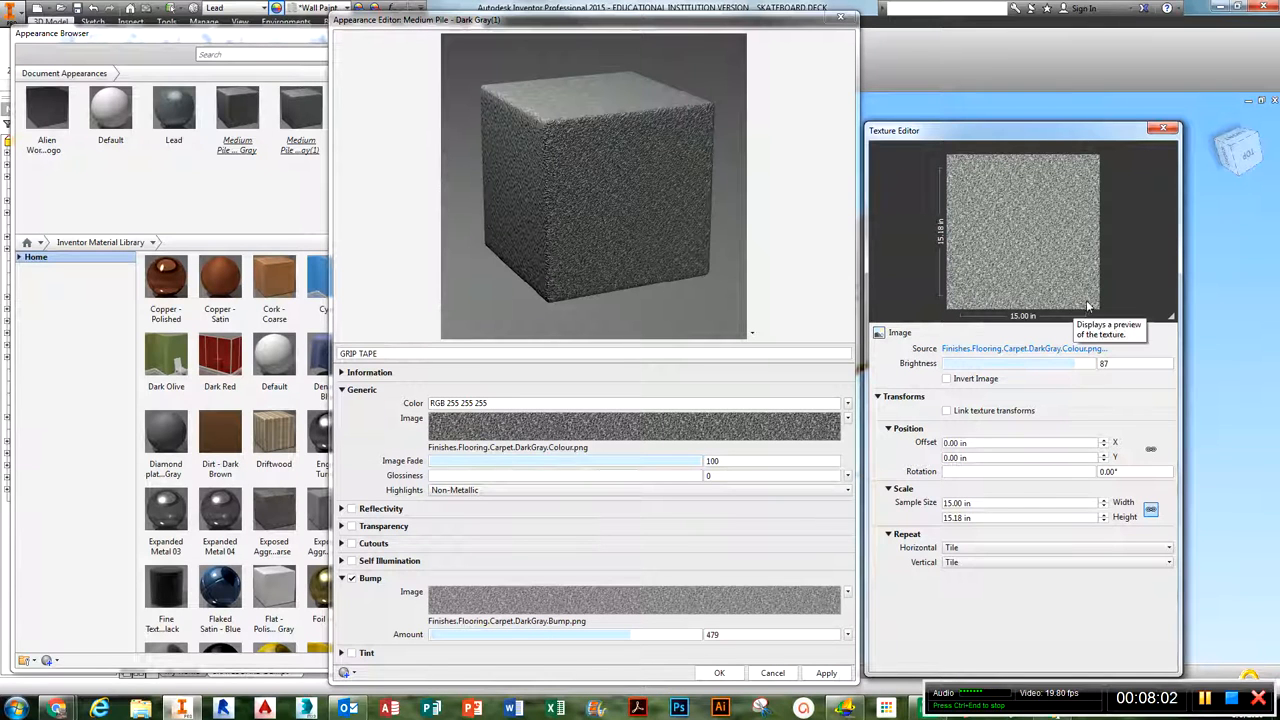
{"action": "left_click_drag", "start_coordinate": [1073, 364], "coordinate": [999, 363]}
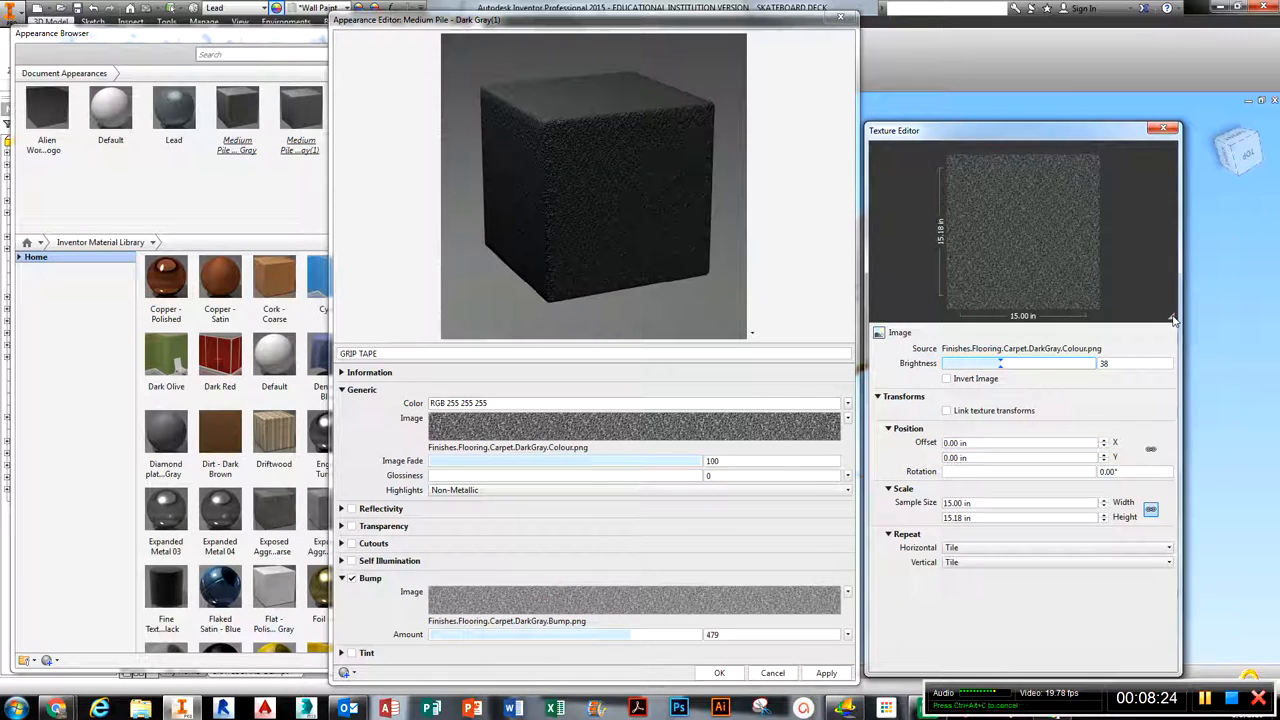
{"action": "left_click", "coordinate": [976, 551]}
{"action": "left_click", "coordinate": [1031, 587]}
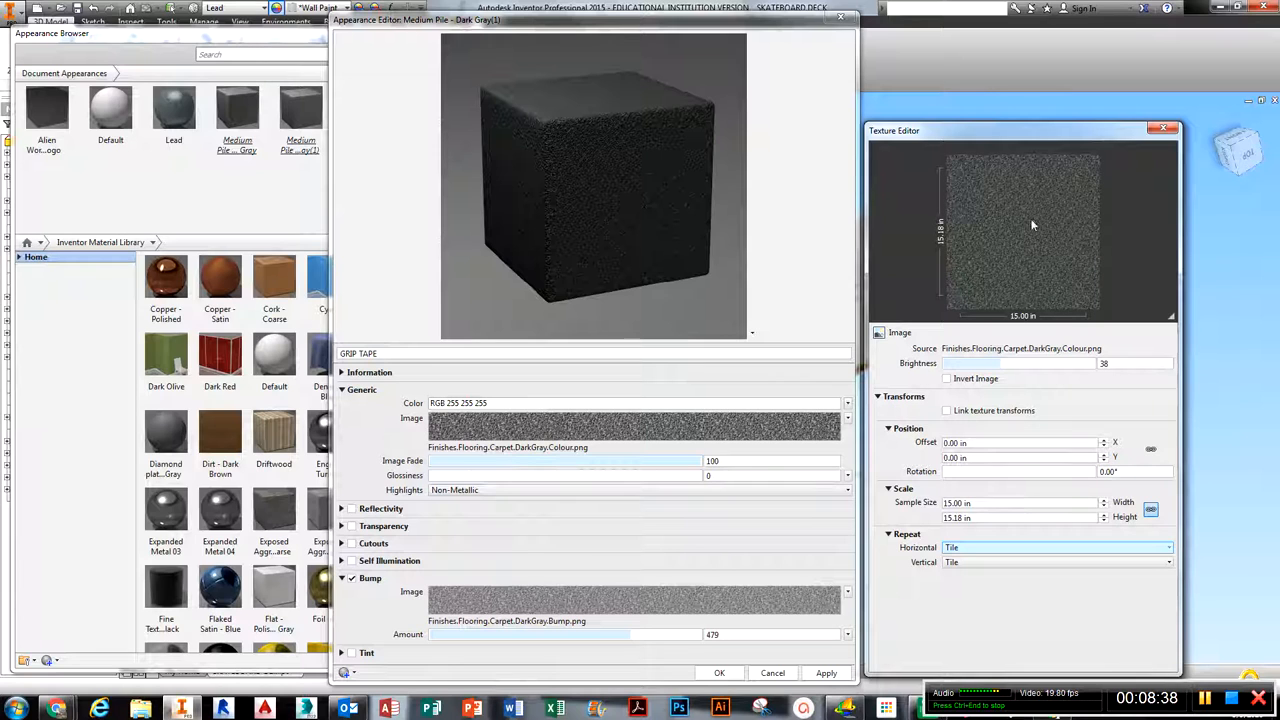
- Set the colour texture's sample width to 5.00 in with the height linked to it
{"action": "left_click", "coordinate": [962, 503]}
{"action": "double_click", "coordinate": [963, 503]}
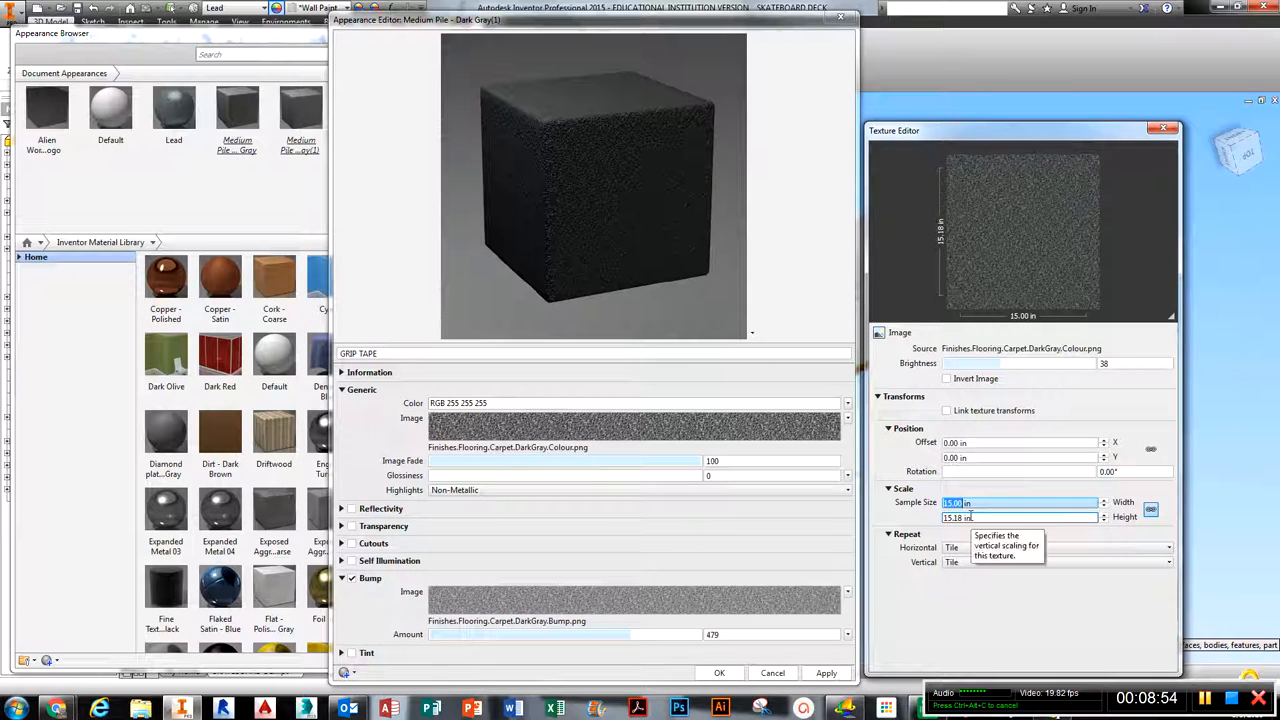
{"action": "key", "text": "Tab"}
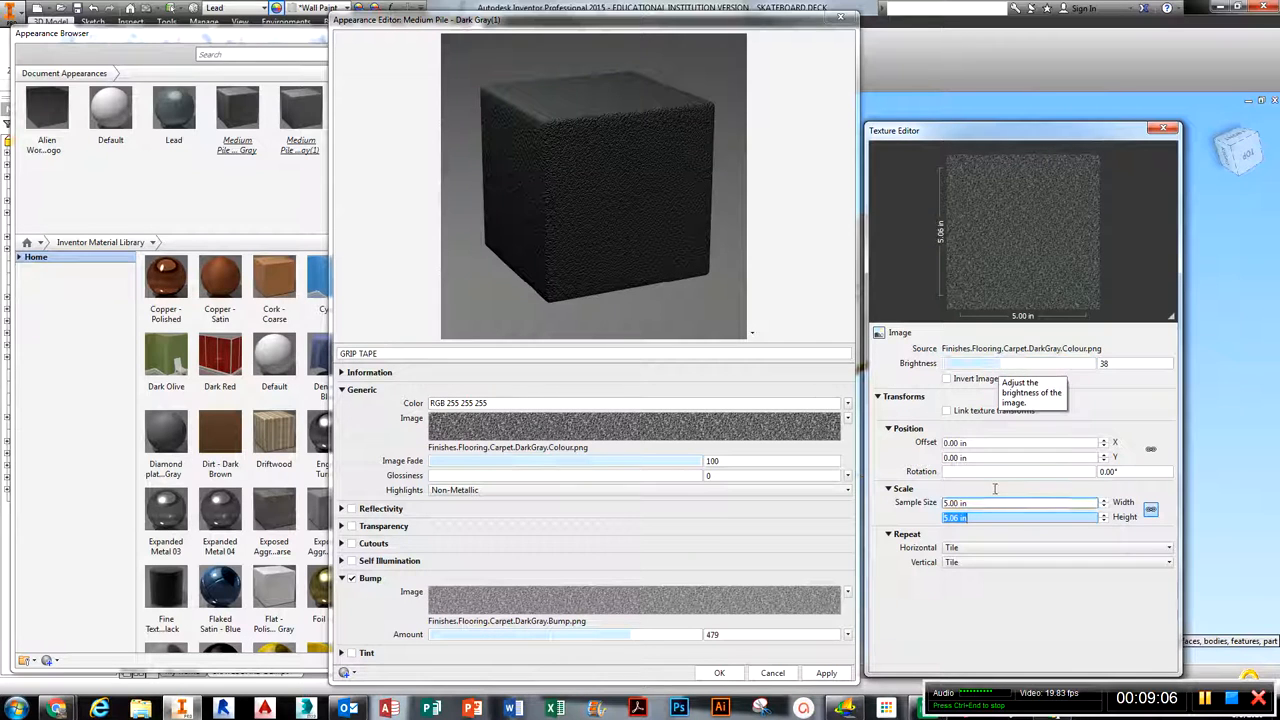
{"action": "left_click", "coordinate": [927, 594]}
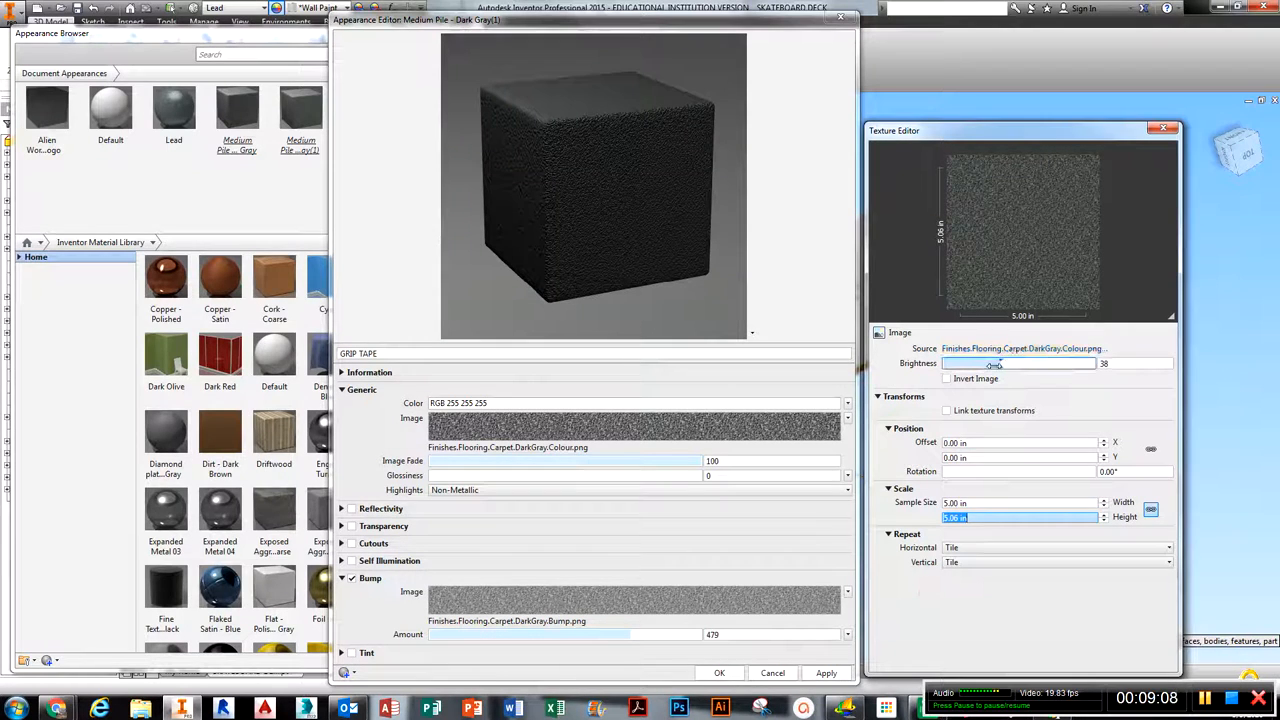
- Reduce the colour texture's brightness to 34, keep width and height linked, and close the texture editing
{"action": "left_click", "coordinate": [993, 365]}
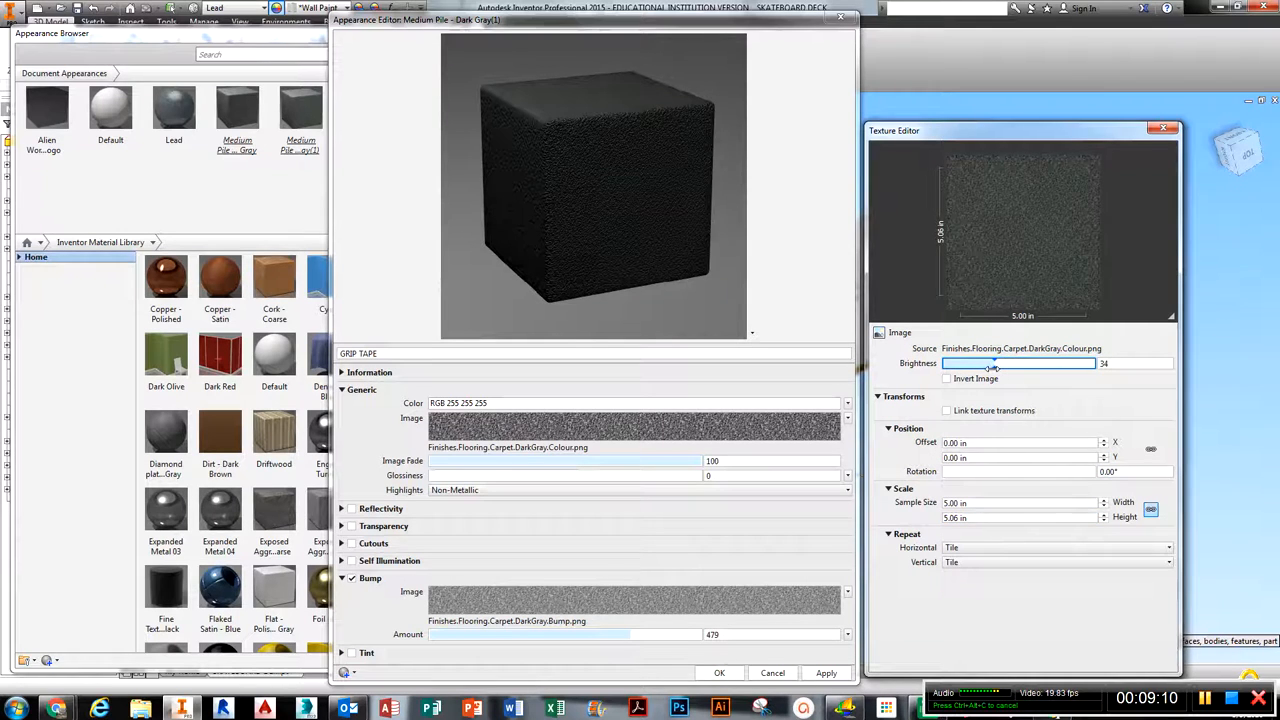
{"action": "left_click", "coordinate": [958, 518]}
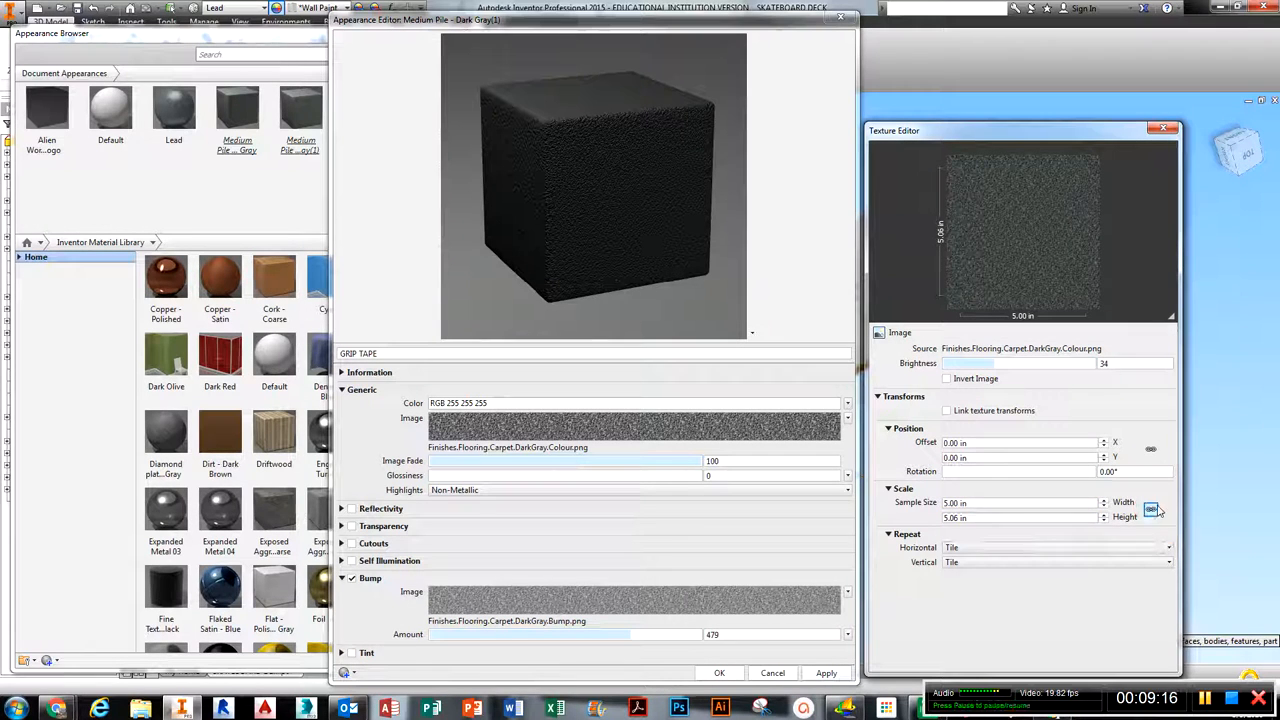
{"action": "left_click", "coordinate": [1151, 510]}
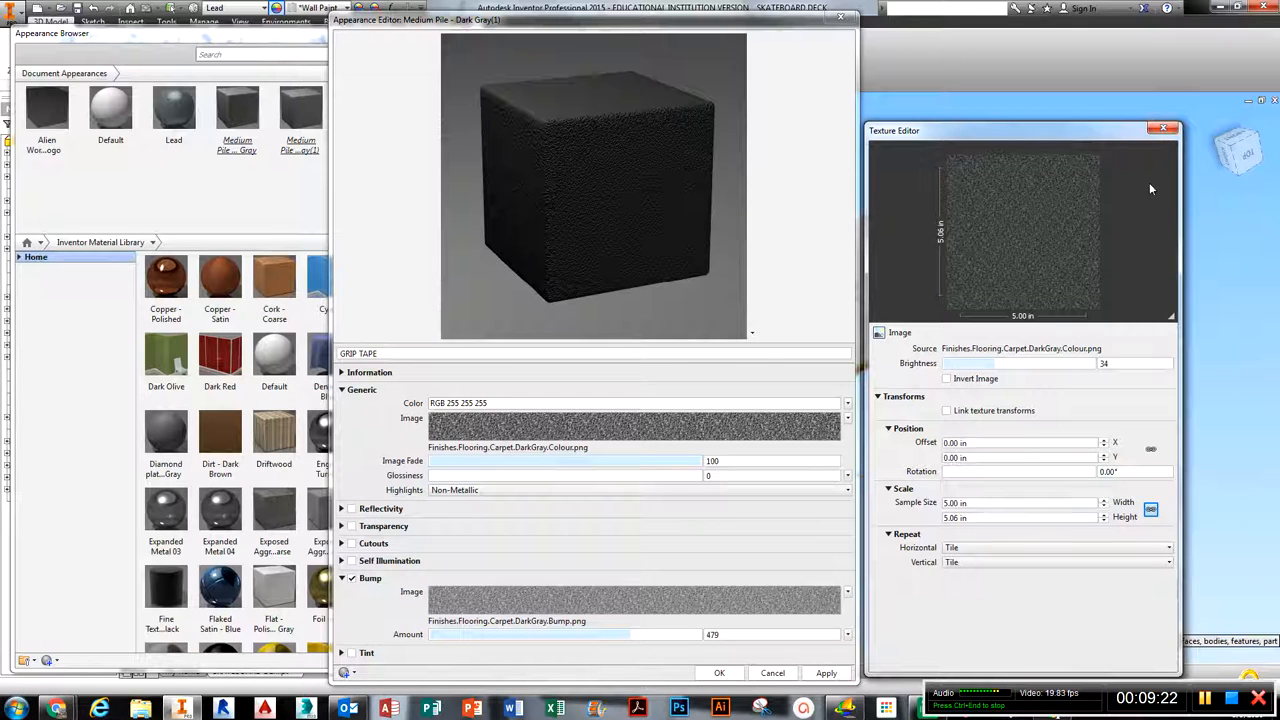
{"action": "left_click", "coordinate": [1163, 128]}
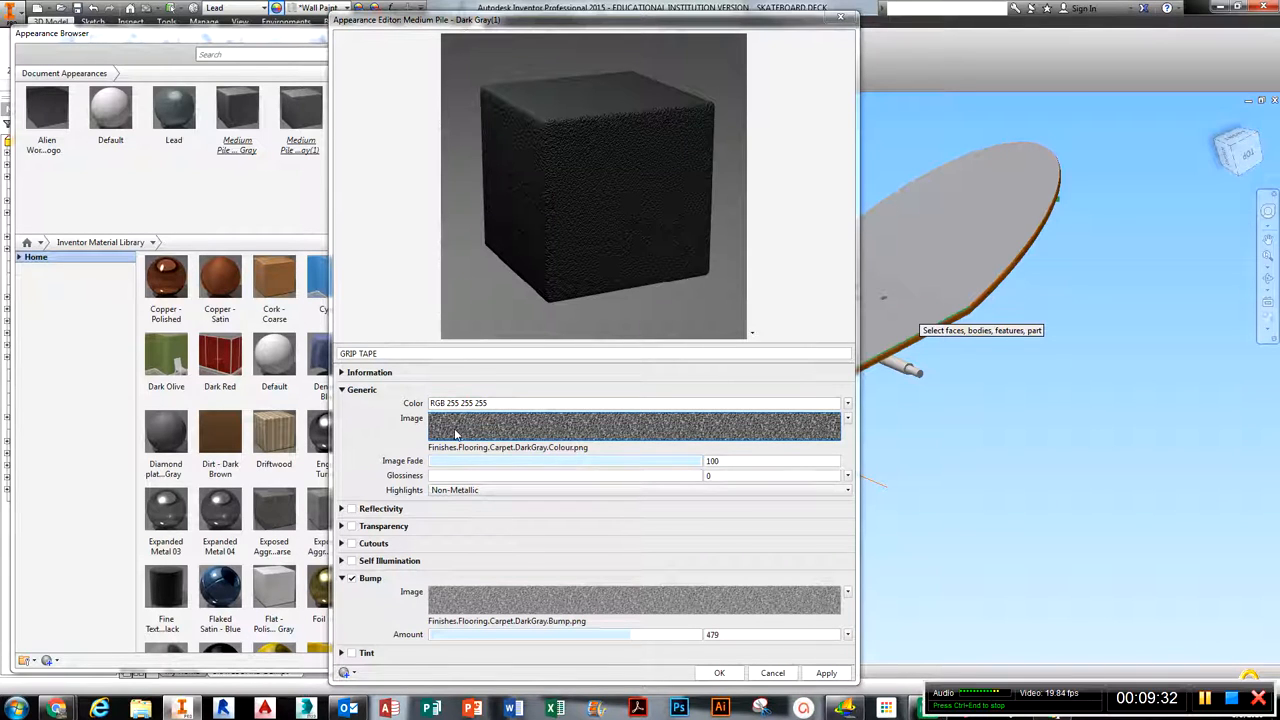
- Open the Bump image for texture editing, lower its brightness to 72 and set its sample width to 5 in
{"action": "mouse_move", "coordinate": [455, 433]}
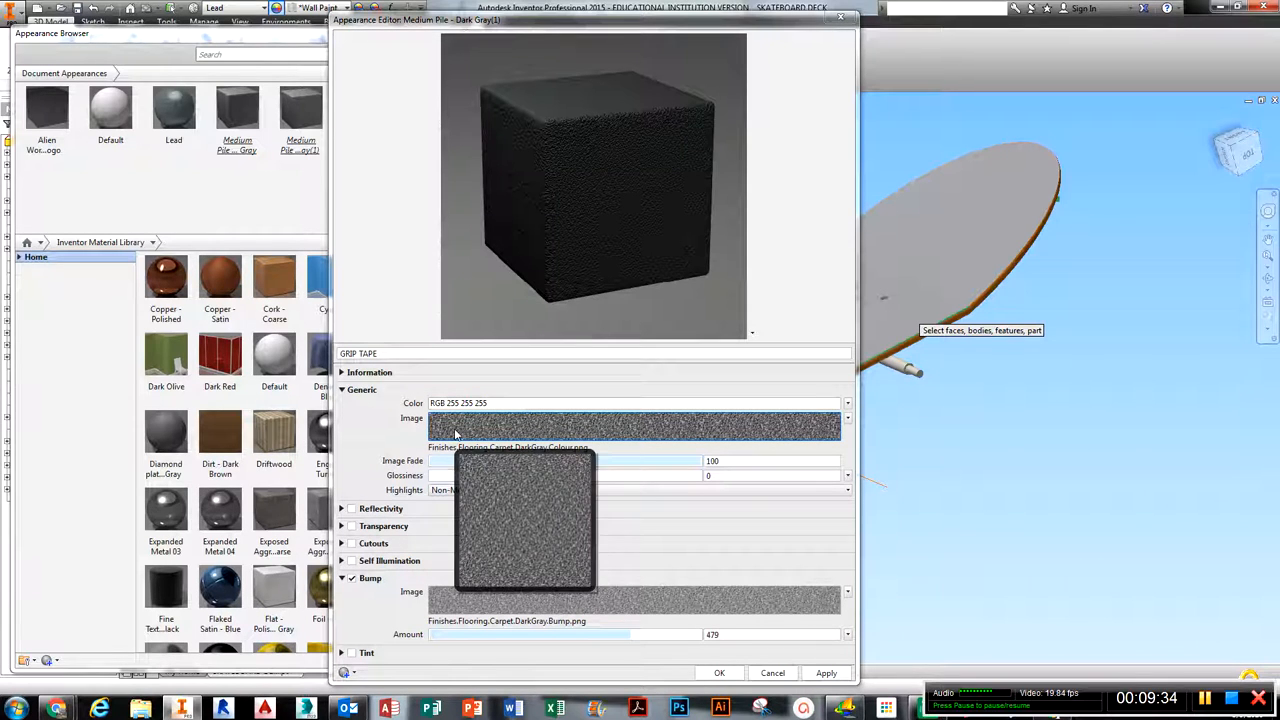
{"action": "left_click", "coordinate": [460, 600]}
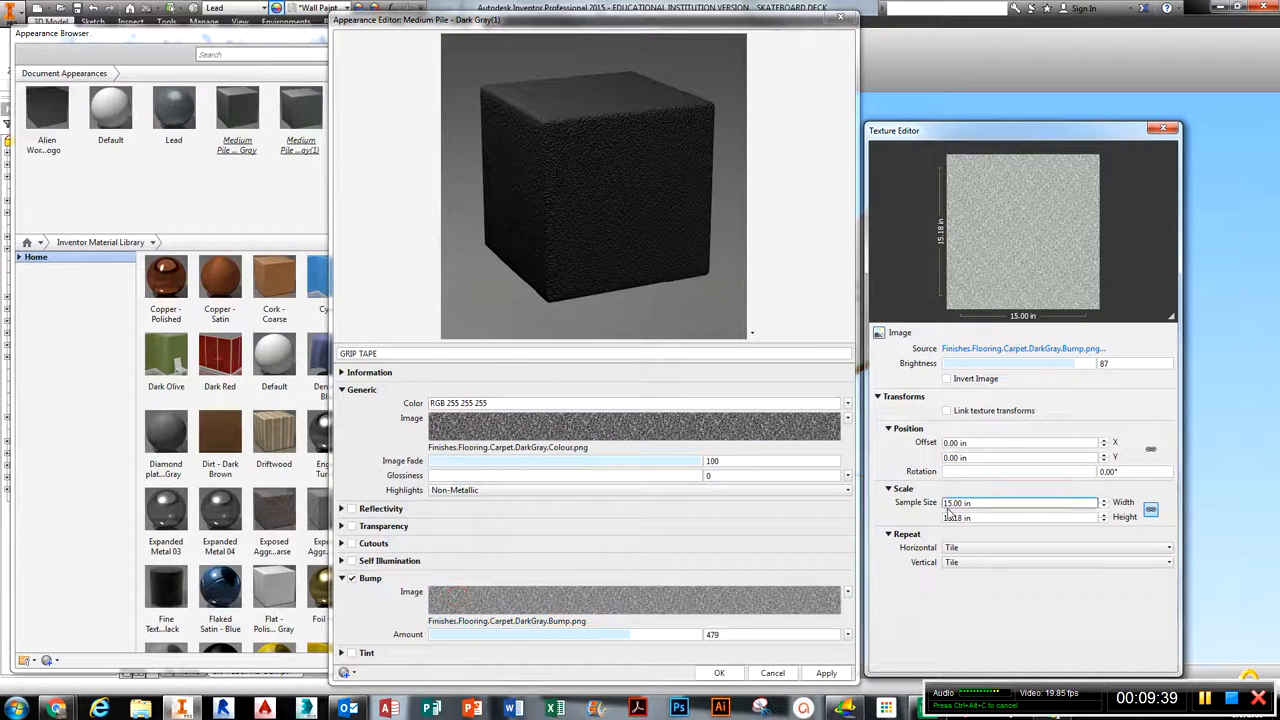
{"action": "mouse_move", "coordinate": [1068, 365]}
{"action": "left_mouse_down"}
{"action": "mouse_move", "coordinate": [1022, 365]}
{"action": "mouse_move", "coordinate": [1066, 365]}
{"action": "mouse_move", "coordinate": [1050, 365]}
{"action": "left_mouse_up"}
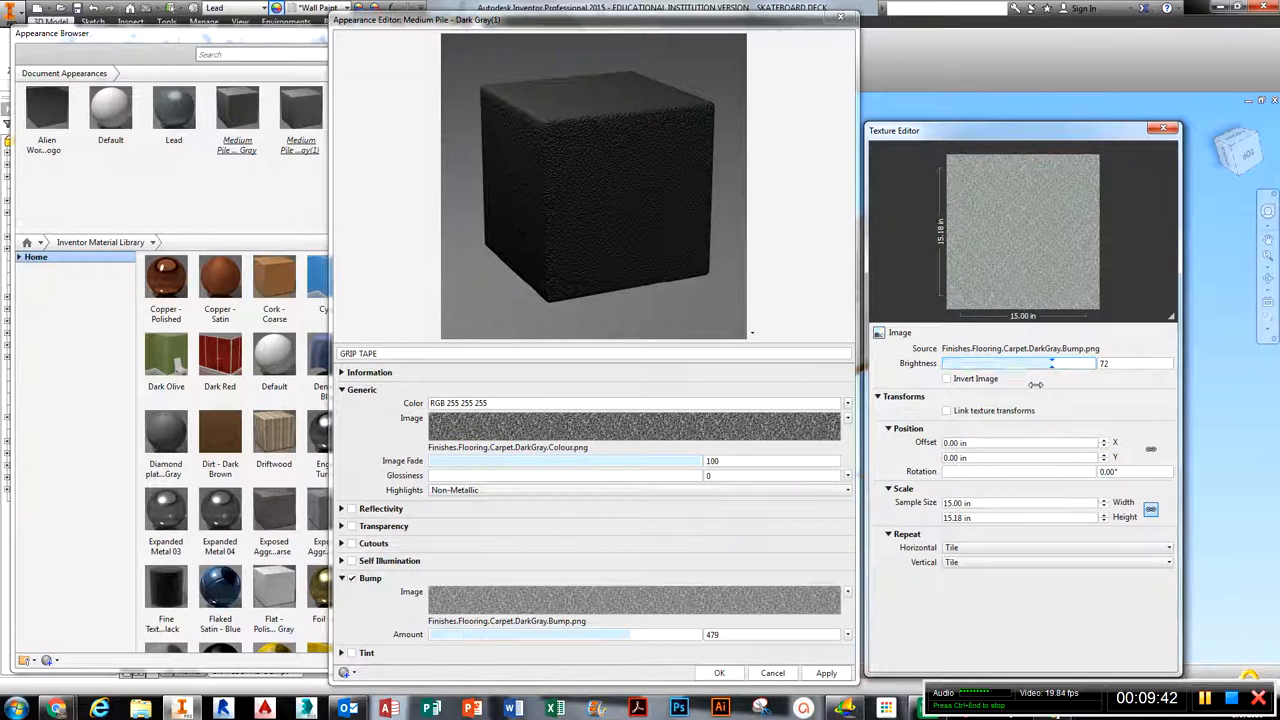
{"action": "left_click", "coordinate": [960, 503]}
{"action": "left_click_drag", "start_coordinate": [963, 503], "coordinate": [931, 513]}
{"action": "type", "text": "5"}
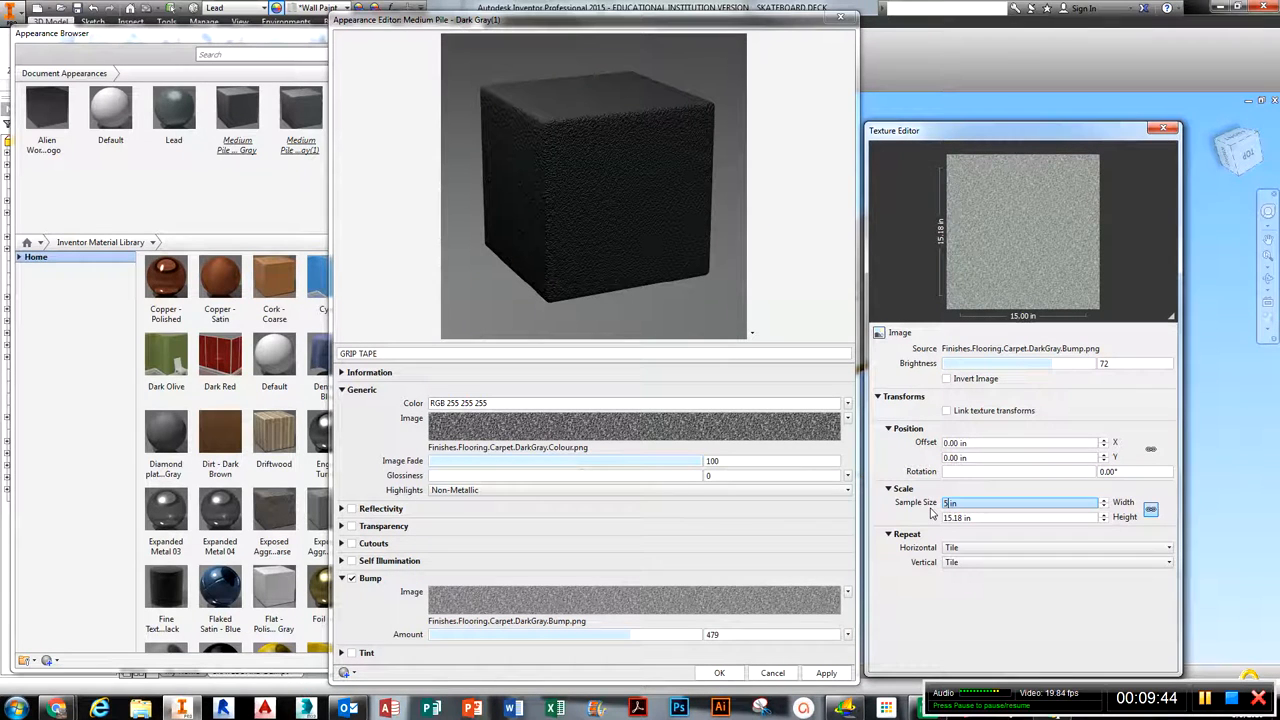
{"action": "key", "text": "Tab"}
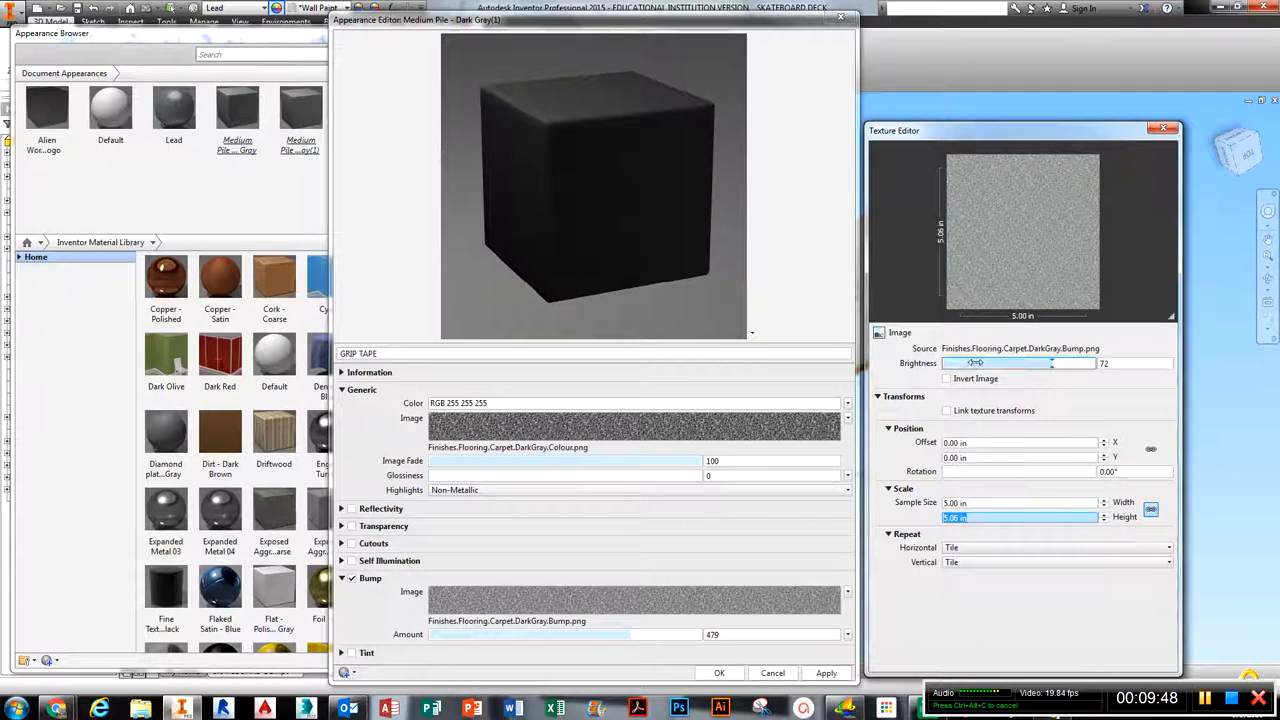
- Adjust the bump texture's brightness to 67, close the texture editing and apply the changes to GRIP TAPE
{"action": "left_click", "coordinate": [1038, 365]}
{"action": "mouse_move", "coordinate": [1038, 365]}
{"action": "left_mouse_down"}
{"action": "mouse_move", "coordinate": [1005, 365]}
{"action": "mouse_move", "coordinate": [1055, 363]}
{"action": "left_mouse_up"}
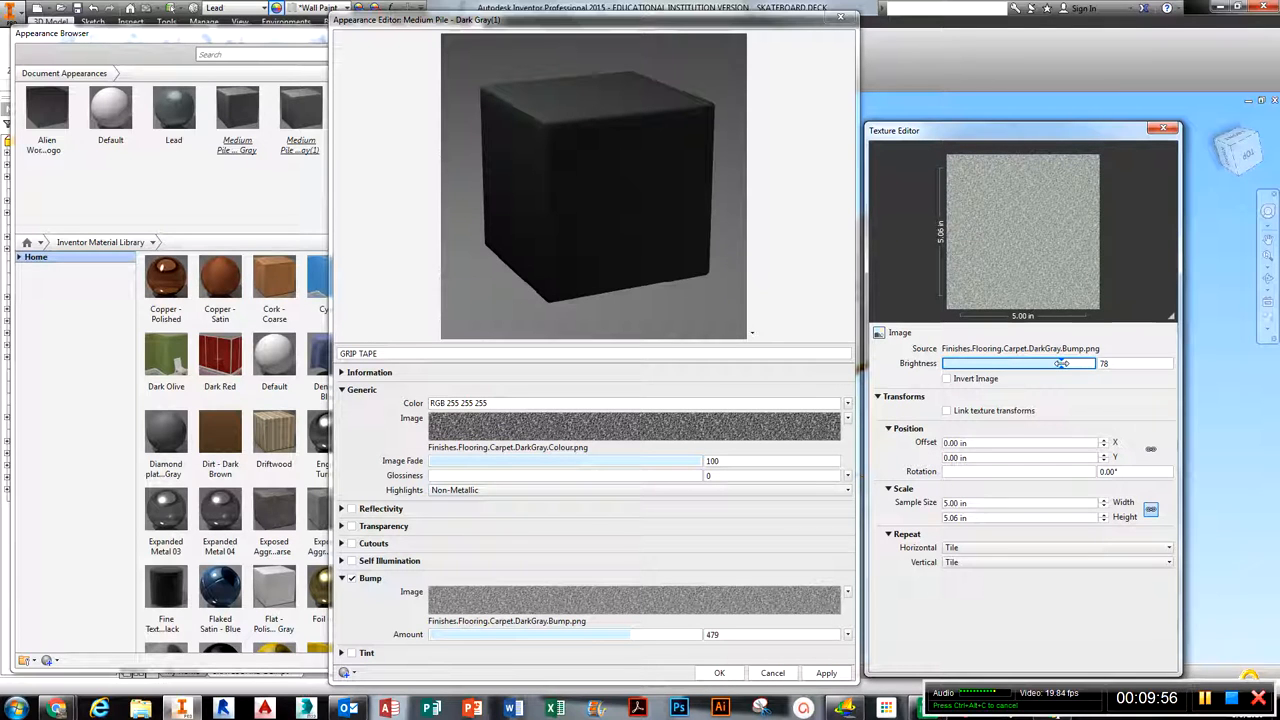
{"action": "left_click_drag", "start_coordinate": [1060, 364], "coordinate": [1043, 367]}
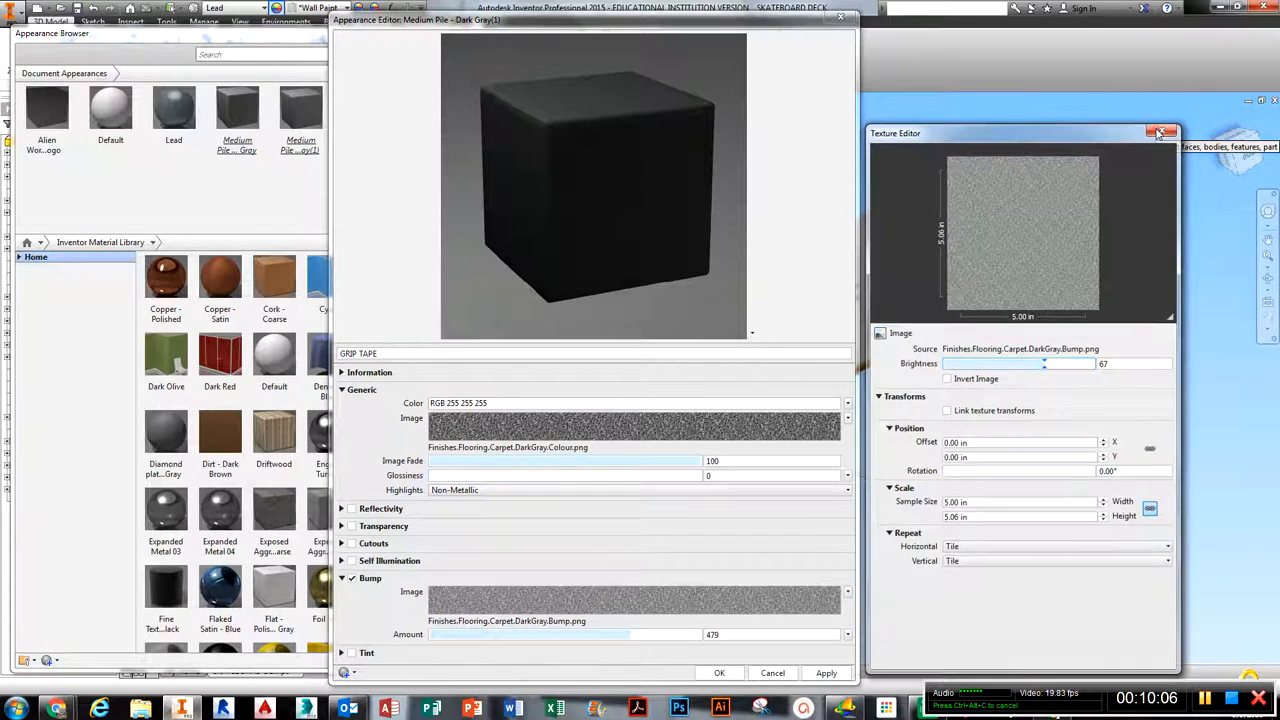
{"action": "left_click", "coordinate": [1158, 133]}
{"action": "left_click", "coordinate": [826, 673]}
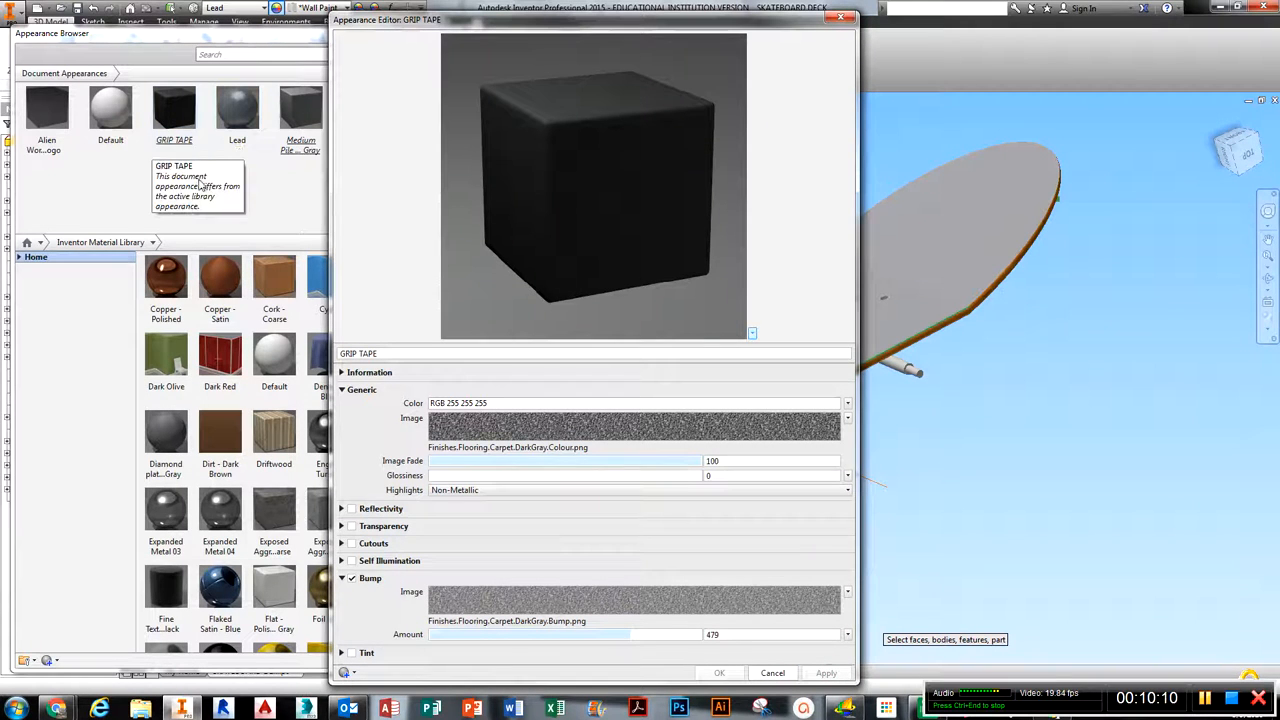
- Set the GRIP TAPE bump amount to -1,000, check it on the Object preview shape and accept the appearance
{"action": "left_click_drag", "start_coordinate": [629, 637], "coordinate": [685, 635]}
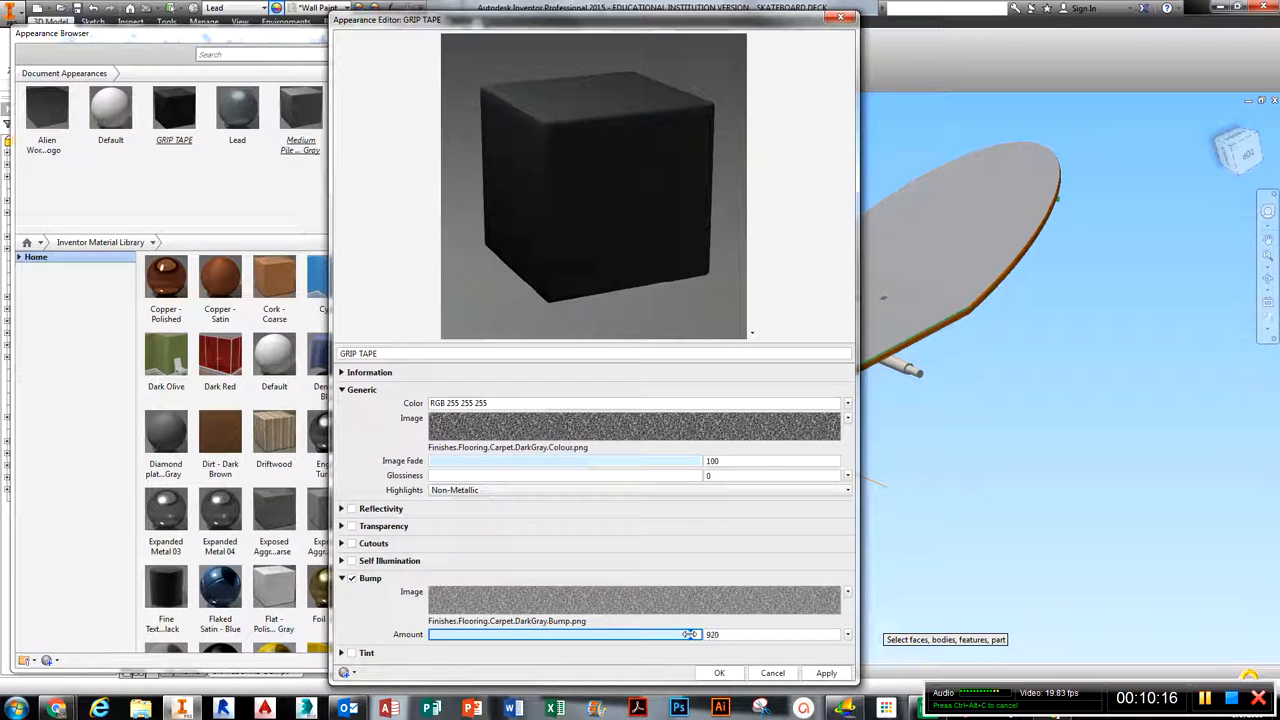
{"action": "left_click_drag", "start_coordinate": [690, 634], "coordinate": [395, 637]}
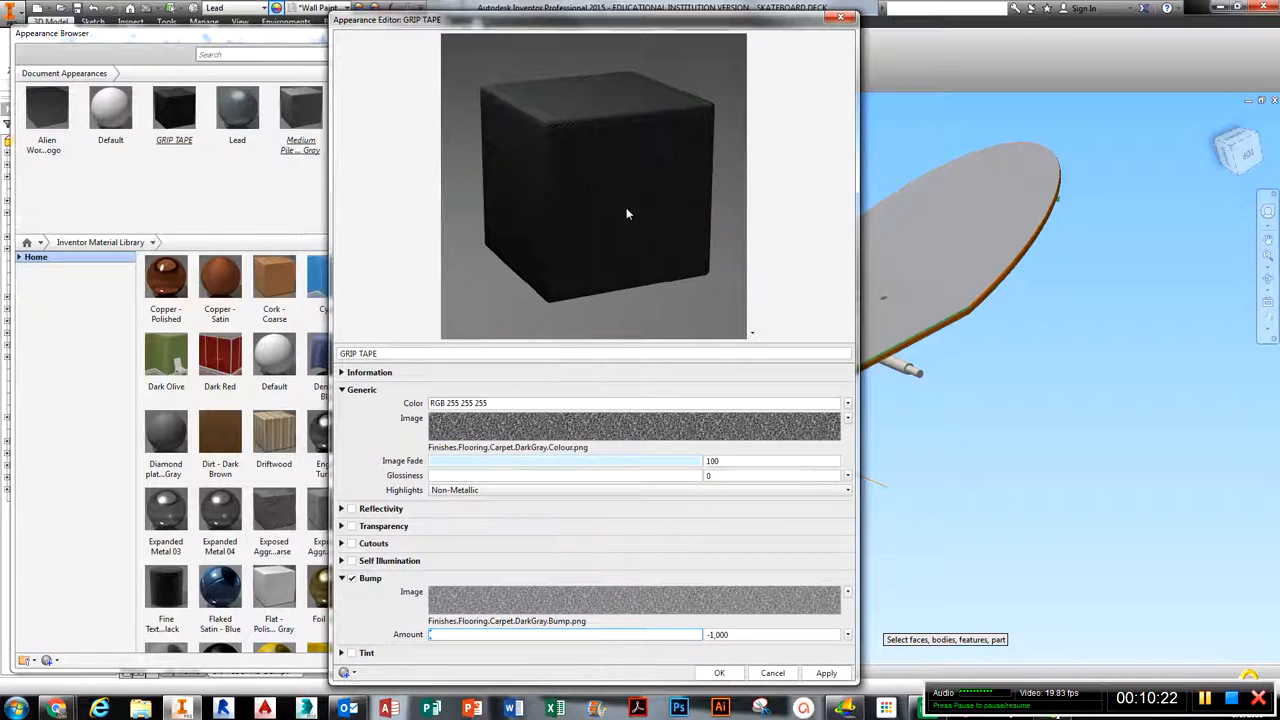
{"action": "left_click", "coordinate": [751, 334]}
{"action": "left_click", "coordinate": [700, 406]}
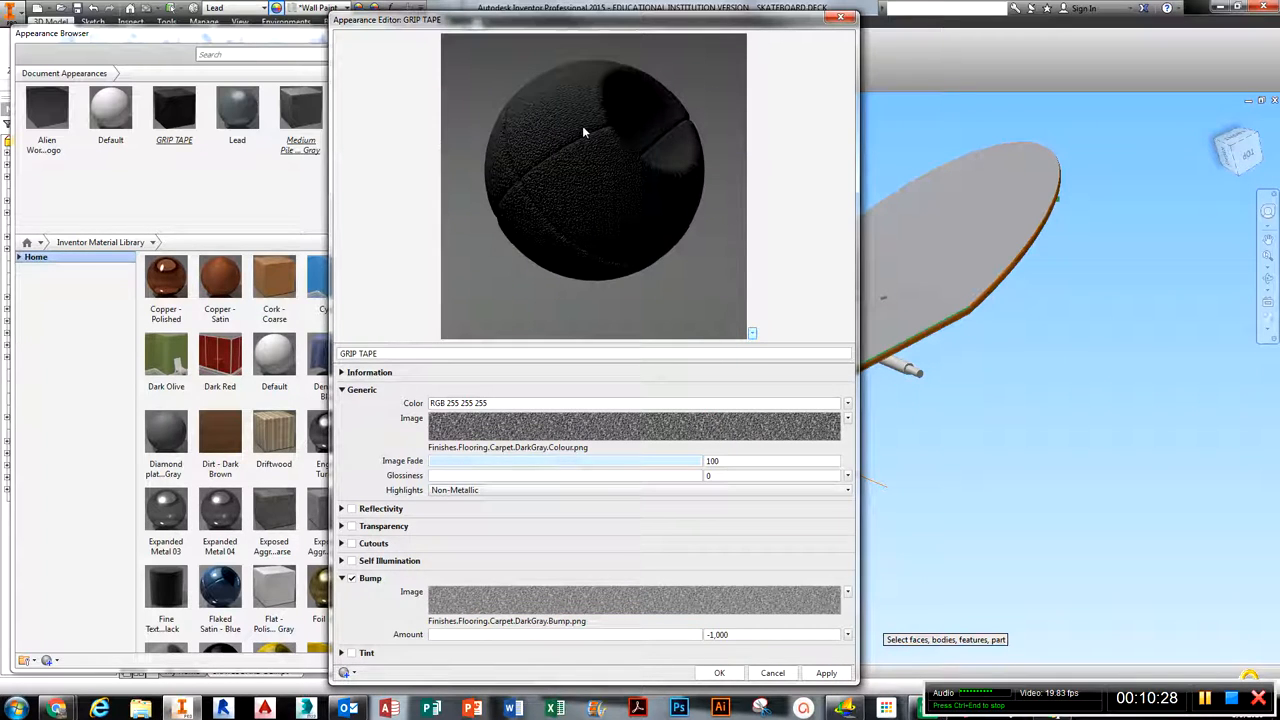
{"action": "left_click", "coordinate": [719, 673]}
- Apply the GRIP TAPE appearance to the three top faces of the deck: both curved ends and the middle section
{"action": "middle_click_drag", "start_coordinate": [769, 489], "coordinate": [922, 452]}
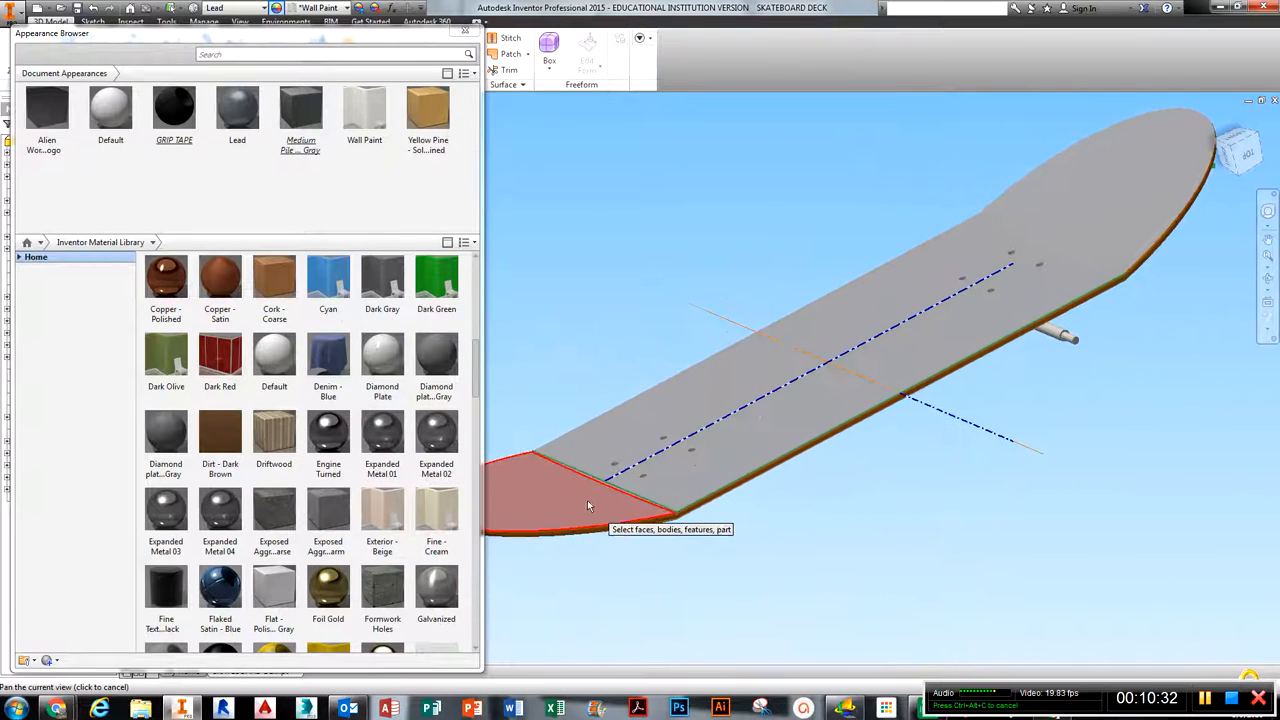
{"action": "scroll", "coordinate": [577, 494], "scroll_direction": "up", "scroll_amount": 3}
{"action": "scroll", "coordinate": [576, 492], "scroll_direction": "up", "scroll_amount": 2}
{"action": "scroll", "coordinate": [650, 485], "scroll_direction": "down", "scroll_amount": 3}
{"action": "scroll", "coordinate": [650, 485], "scroll_direction": "up", "scroll_amount": 3}
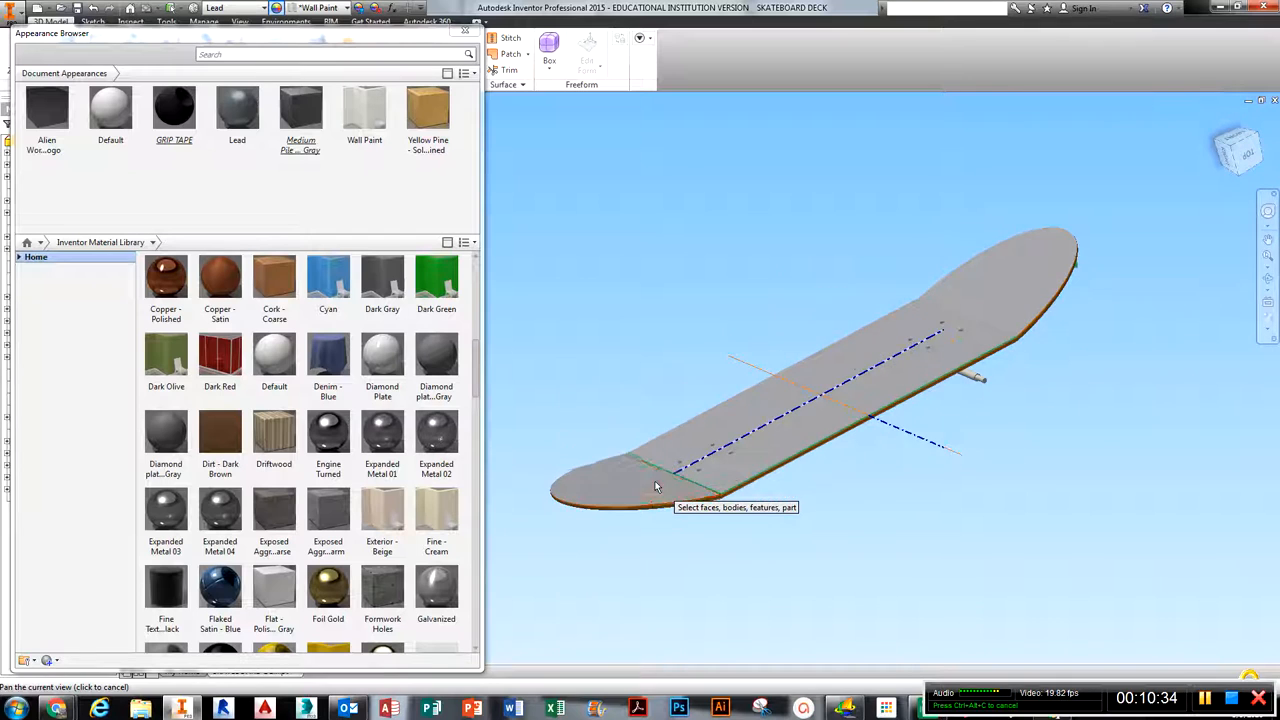
{"action": "scroll", "coordinate": [632, 499], "scroll_direction": "down", "scroll_amount": 1}
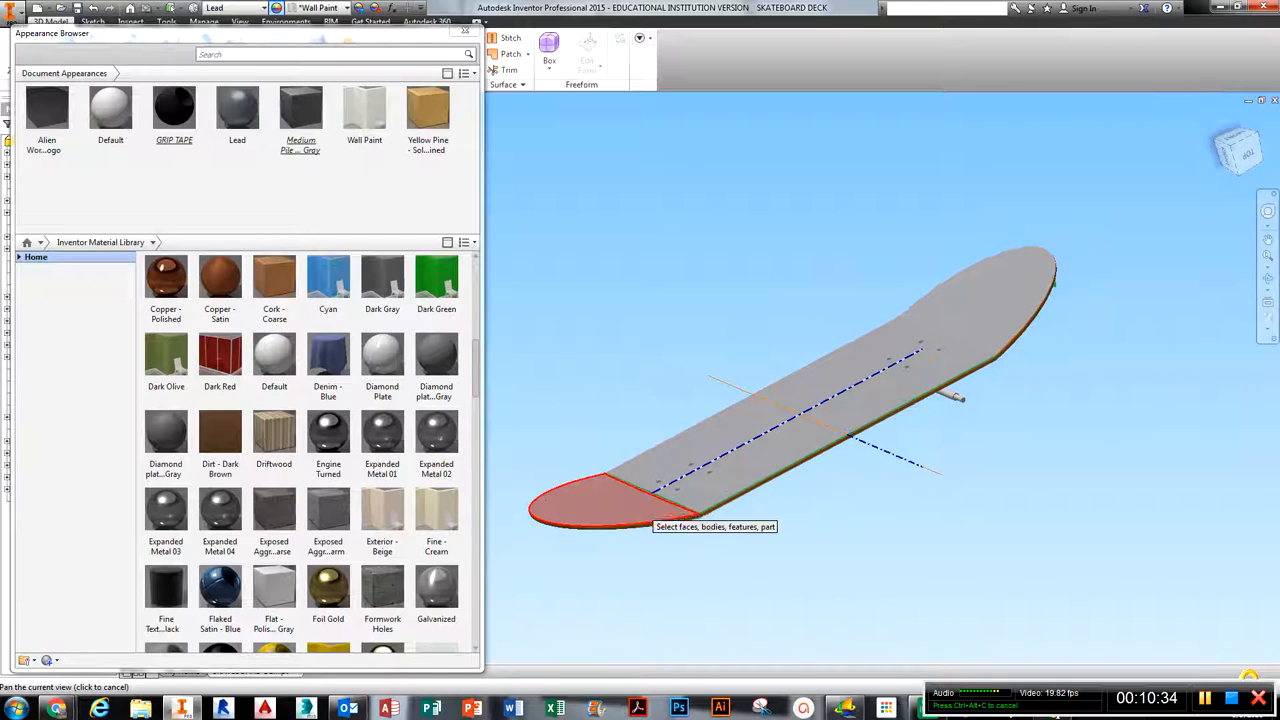
{"action": "left_click", "coordinate": [617, 500]}
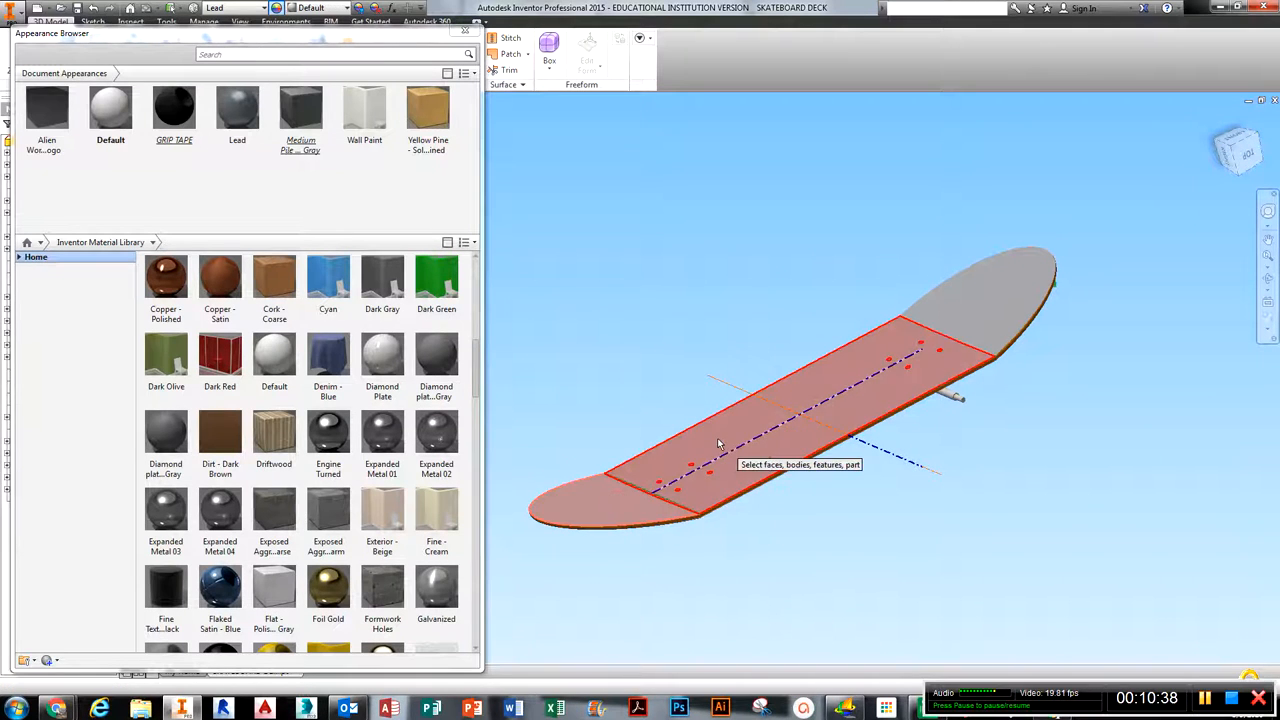
{"action": "left_click", "coordinate": [716, 437], "text": "ctrl"}
{"action": "left_click", "coordinate": [969, 316], "text": "ctrl"}
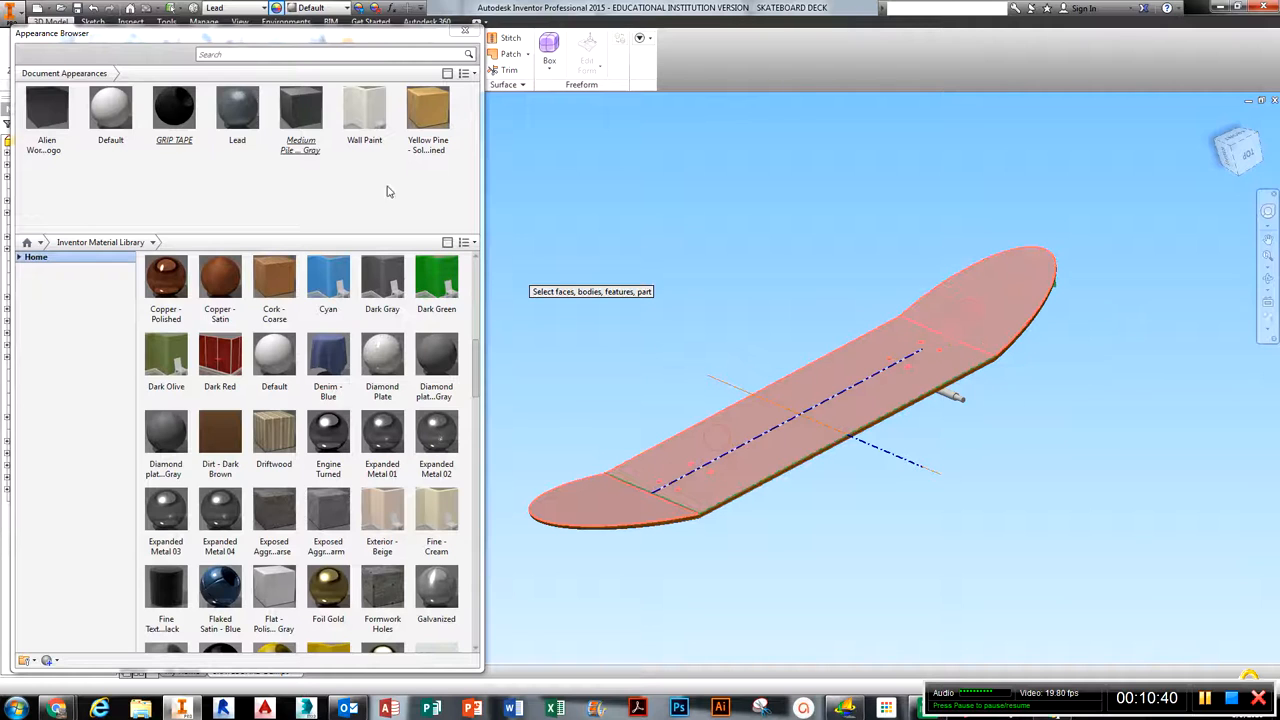
{"action": "left_click", "coordinate": [174, 119]}
{"action": "left_click", "coordinate": [869, 574]}
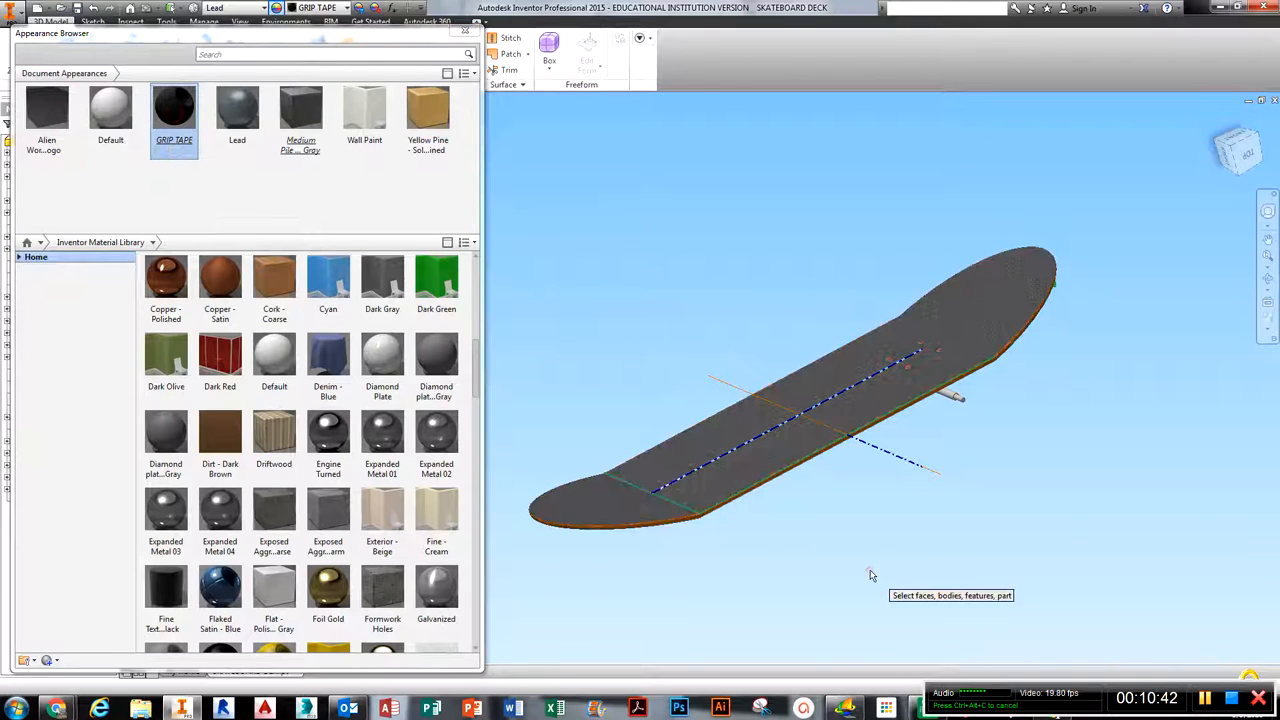
- Examine the grip tape texture over the deck's top surface, then turn the board over to view its underside
{"action": "middle_click_drag", "start_coordinate": [809, 495], "coordinate": [778, 474], "text": "shift"}
{"action": "scroll", "coordinate": [766, 474], "scroll_direction": "up", "scroll_amount": 5}
{"action": "scroll", "coordinate": [777, 503], "scroll_direction": "down", "scroll_amount": 4}
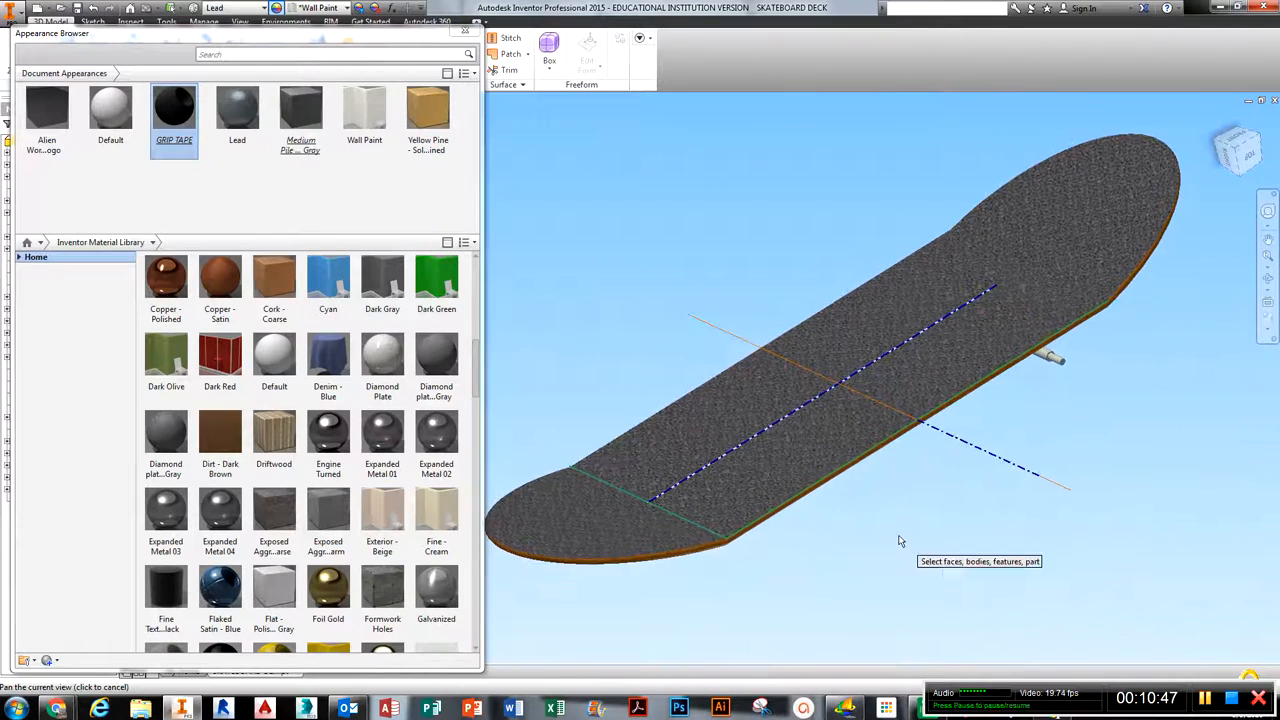
{"action": "left_click", "coordinate": [1261, 331]}
{"action": "left_click", "coordinate": [1160, 342]}
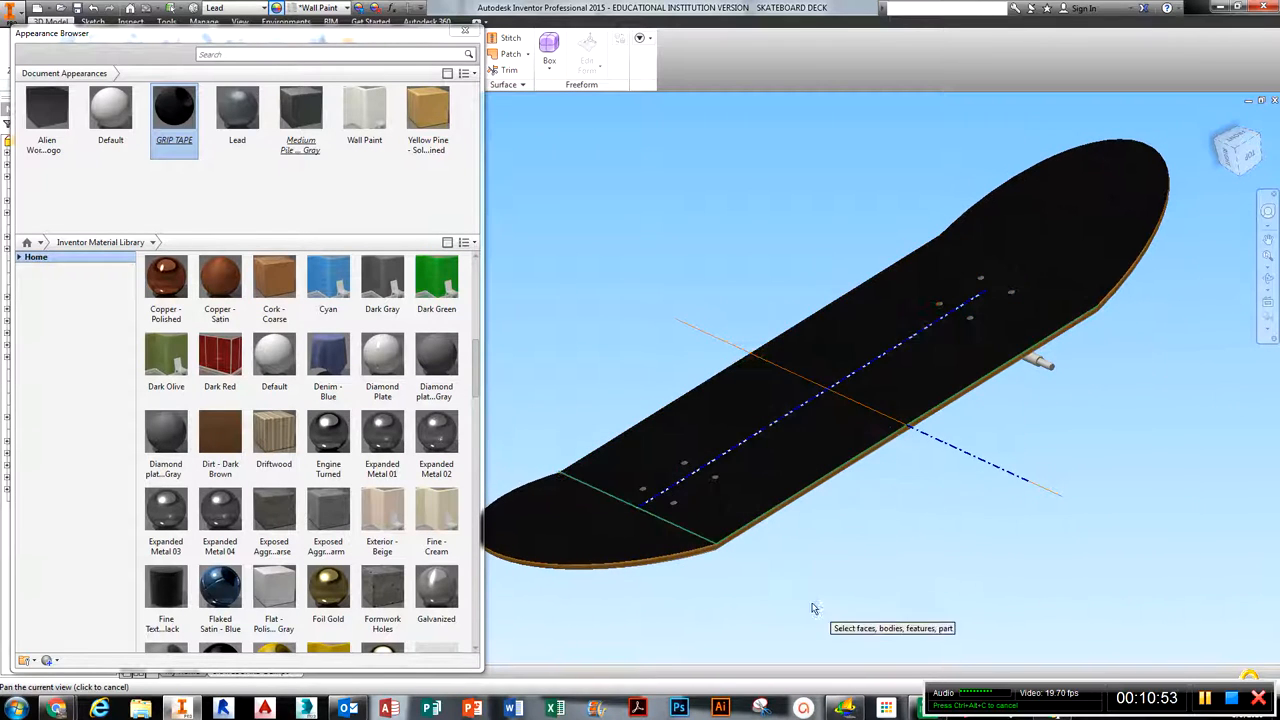
{"action": "scroll", "coordinate": [792, 563], "scroll_direction": "up", "scroll_amount": 4}
{"action": "scroll", "coordinate": [863, 566], "scroll_direction": "down", "scroll_amount": 3}
{"action": "middle_click_drag", "start_coordinate": [815, 527], "coordinate": [811, 614]}
{"action": "scroll", "coordinate": [812, 567], "scroll_direction": "down", "scroll_amount": 2}
{"action": "scroll", "coordinate": [812, 567], "scroll_direction": "up", "scroll_amount": 3}
{"action": "scroll", "coordinate": [808, 563], "scroll_direction": "down", "scroll_amount": 3}
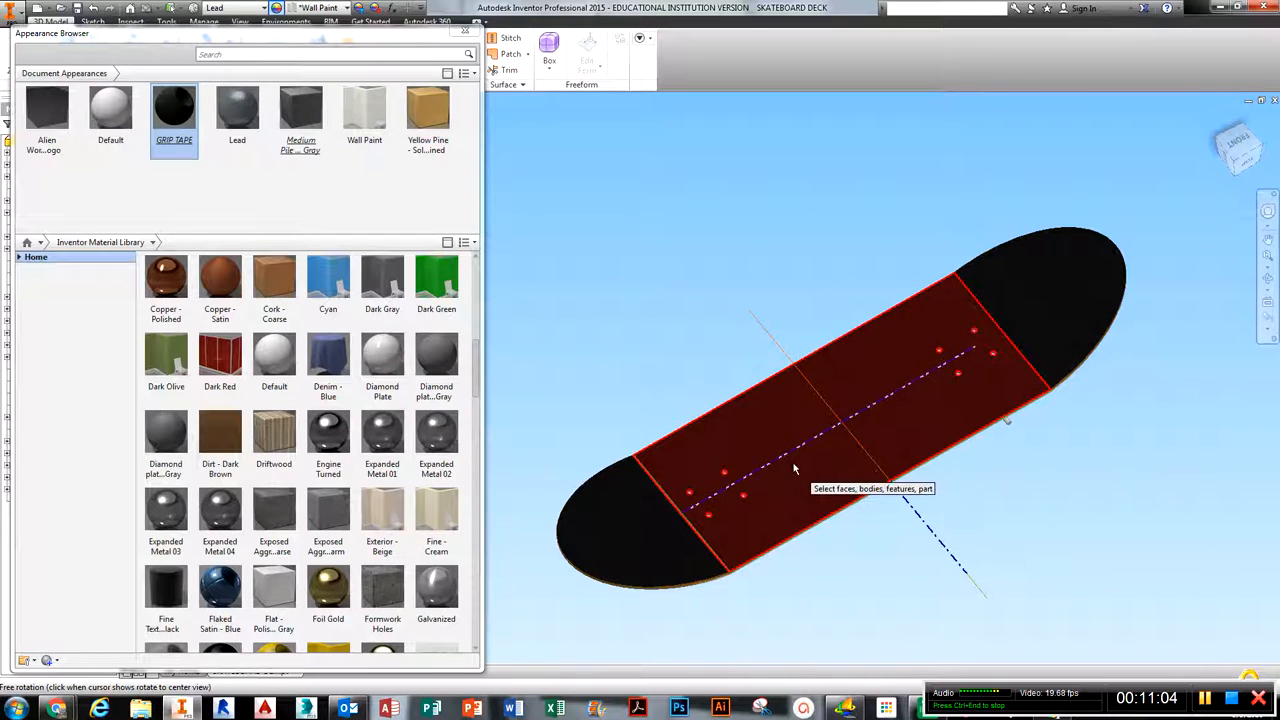
{"action": "middle_click_drag", "start_coordinate": [797, 567], "coordinate": [820, 433], "text": "shift"}
{"action": "middle_click_drag", "start_coordinate": [876, 590], "coordinate": [855, 390], "text": "shift"}
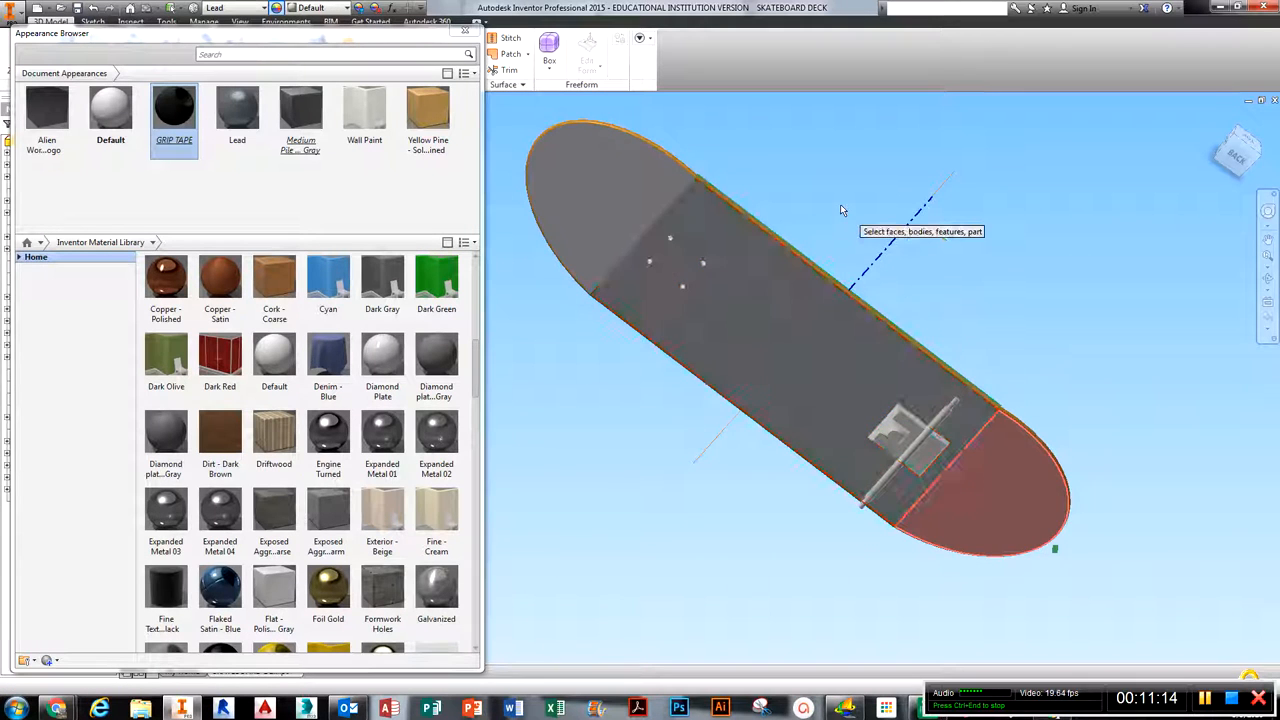
{"action": "middle_click_drag", "start_coordinate": [785, 376], "coordinate": [780, 392], "text": "shift"}
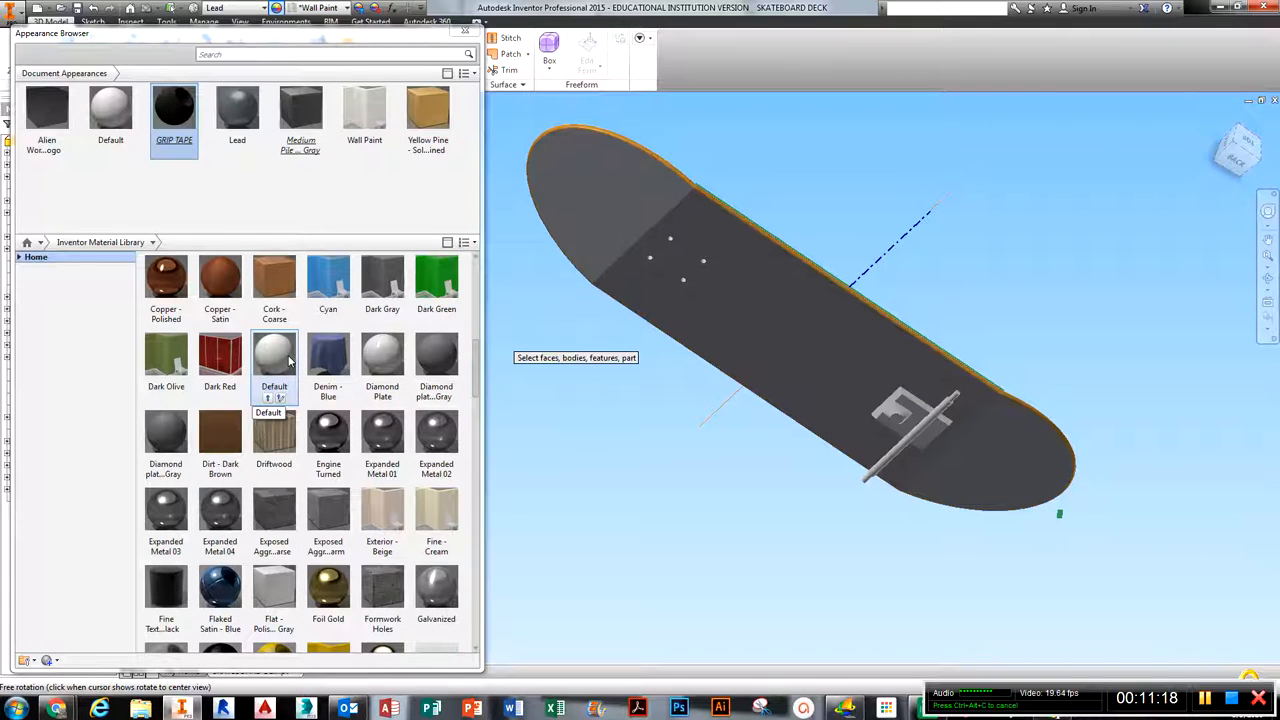
{"action": "double_click", "coordinate": [111, 150]}
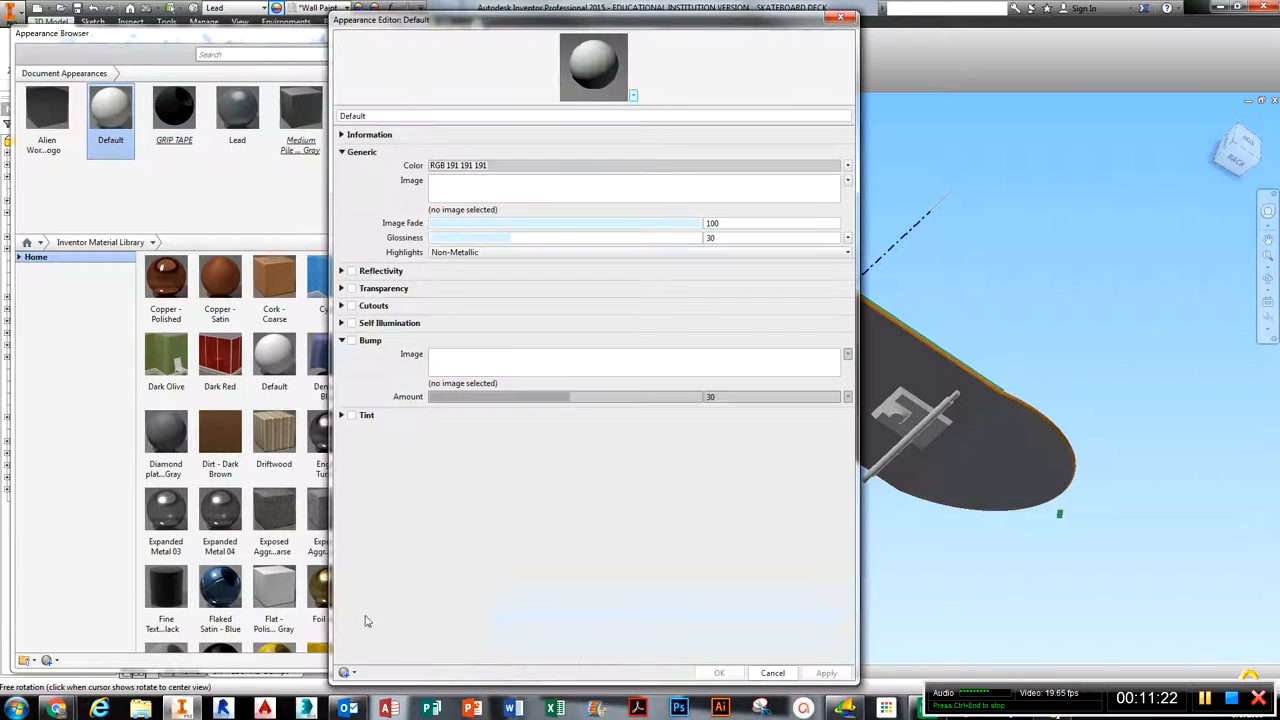
{"action": "left_click", "coordinate": [346, 673]}
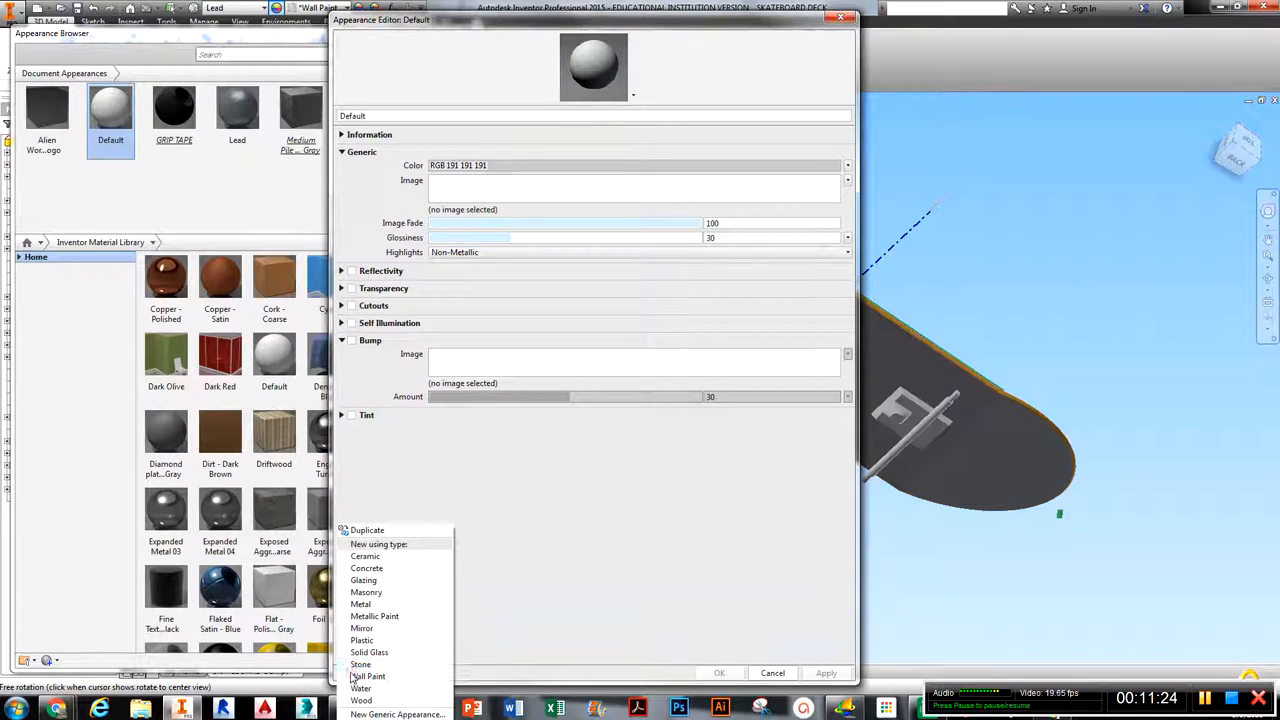
{"action": "left_click", "coordinate": [380, 617]}
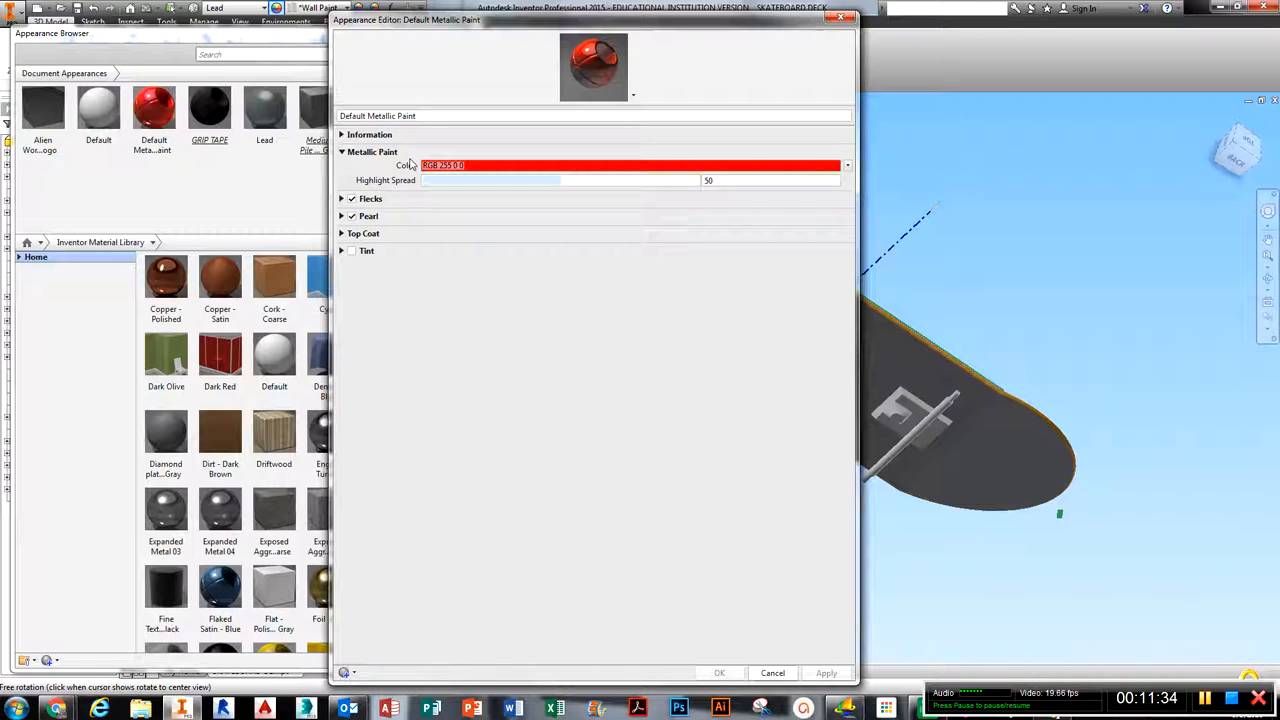
{"action": "left_click", "coordinate": [379, 135]}
{"action": "mouse_move", "coordinate": [566, 254]}
{"action": "left_mouse_down"}
{"action": "mouse_move", "coordinate": [594, 255]}
{"action": "mouse_move", "coordinate": [571, 254]}
{"action": "left_mouse_up"}
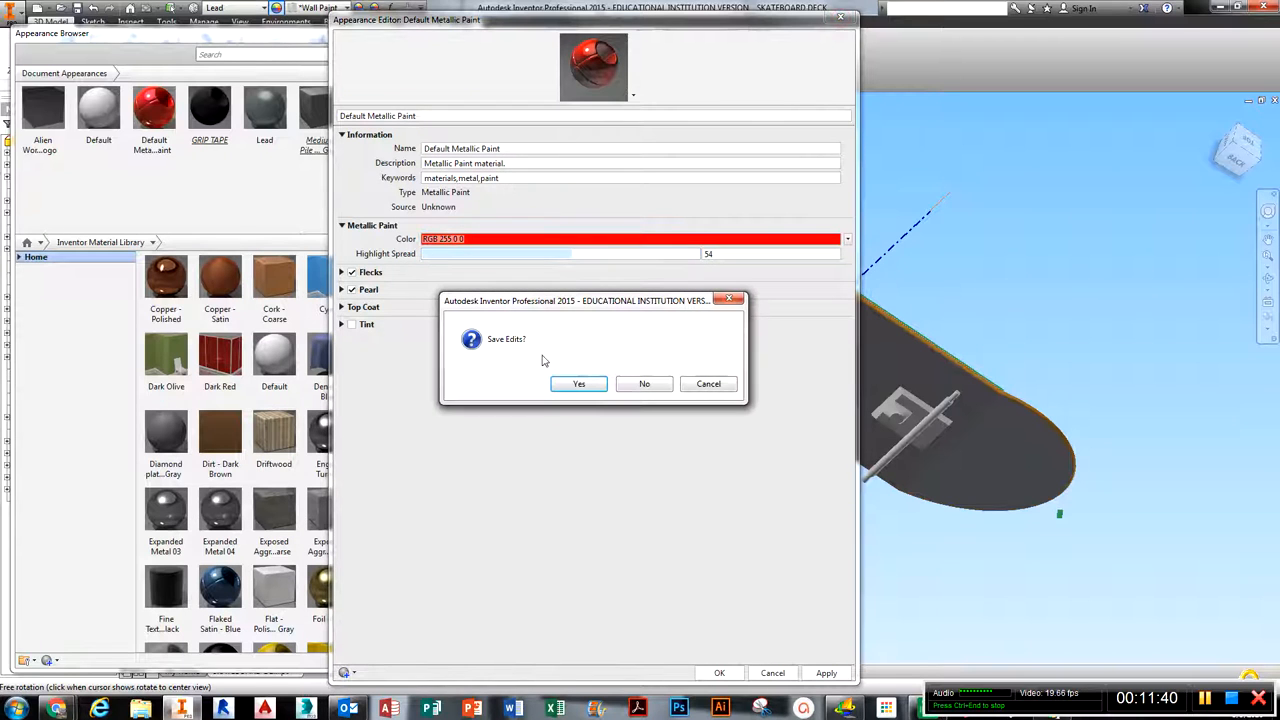
{"action": "left_click", "coordinate": [640, 385]}
{"action": "right_click", "coordinate": [170, 112]}
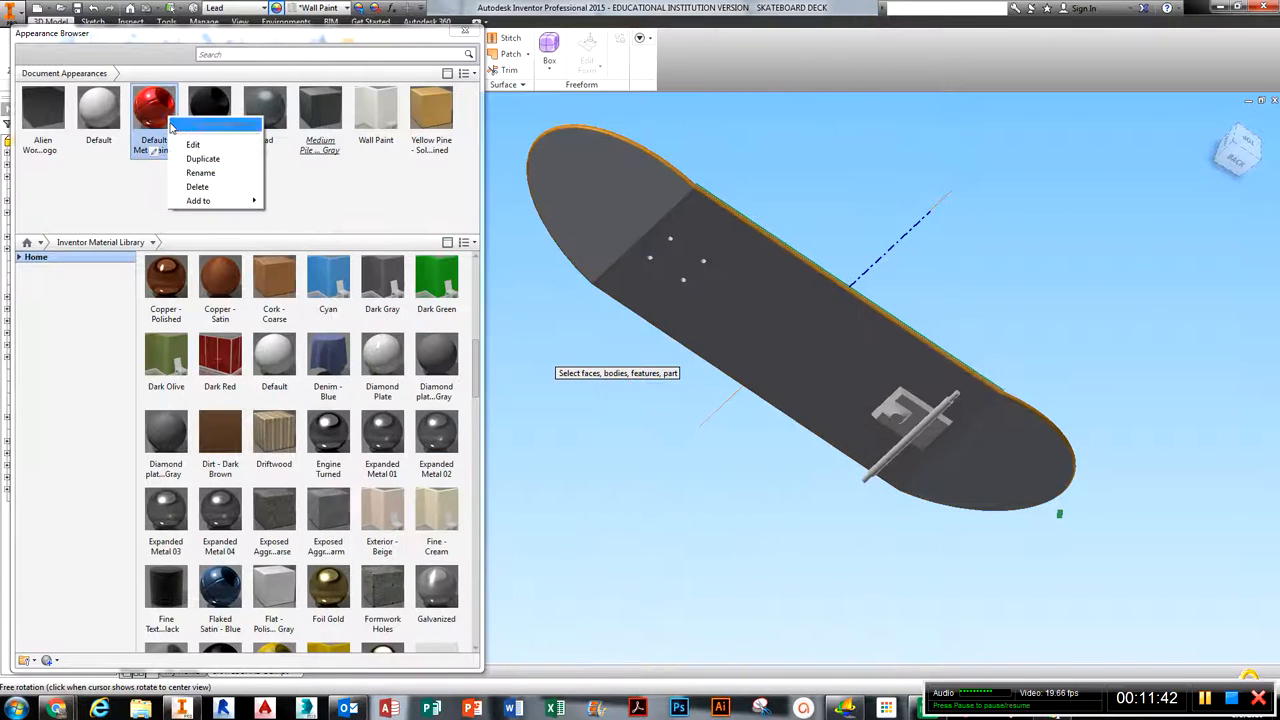
{"action": "left_click", "coordinate": [200, 188]}
- Duplicate the Default appearance and name the copy GRAFFITI DECAL in both its title and its Name information
{"action": "double_click", "coordinate": [110, 110]}
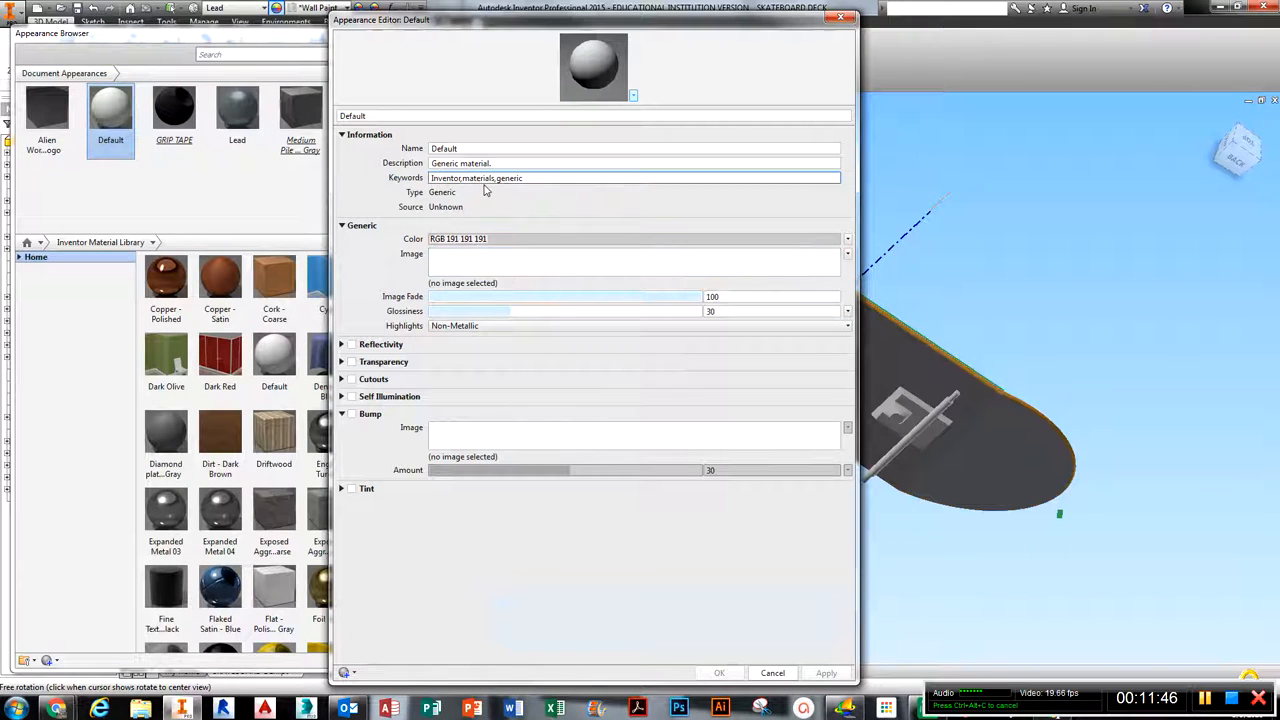
{"action": "left_click", "coordinate": [350, 673]}
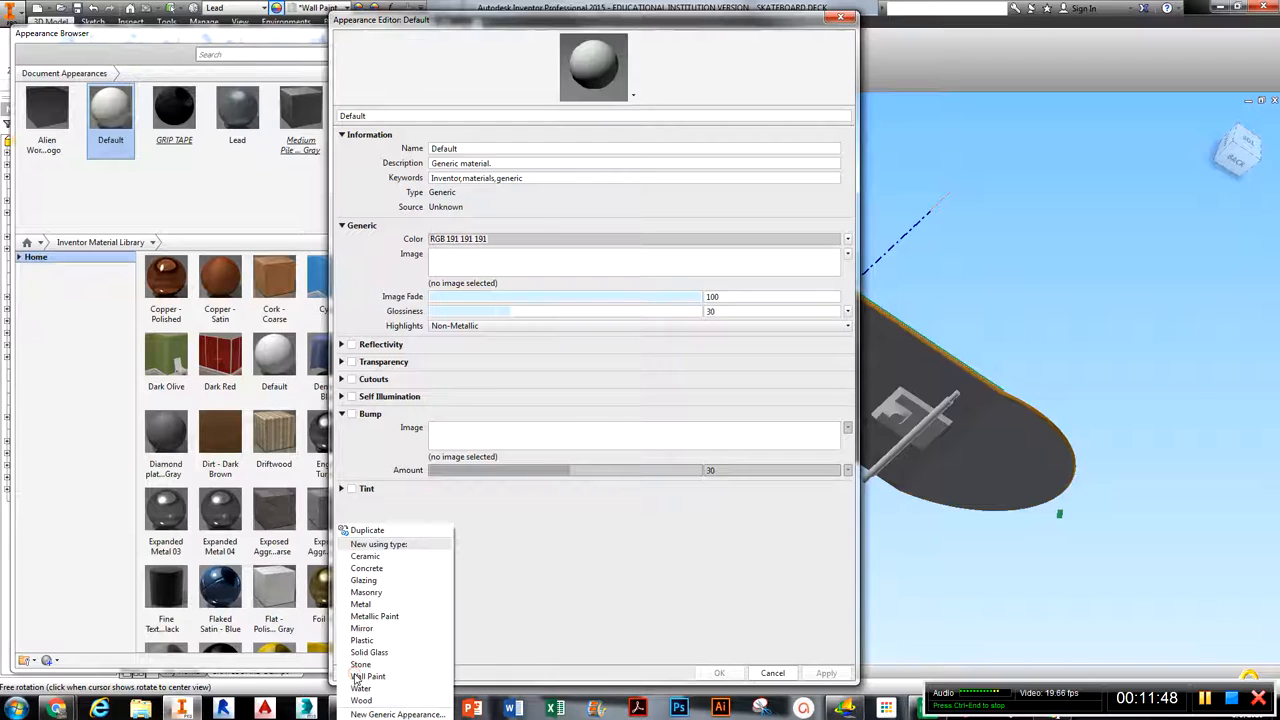
{"action": "left_click", "coordinate": [384, 532]}
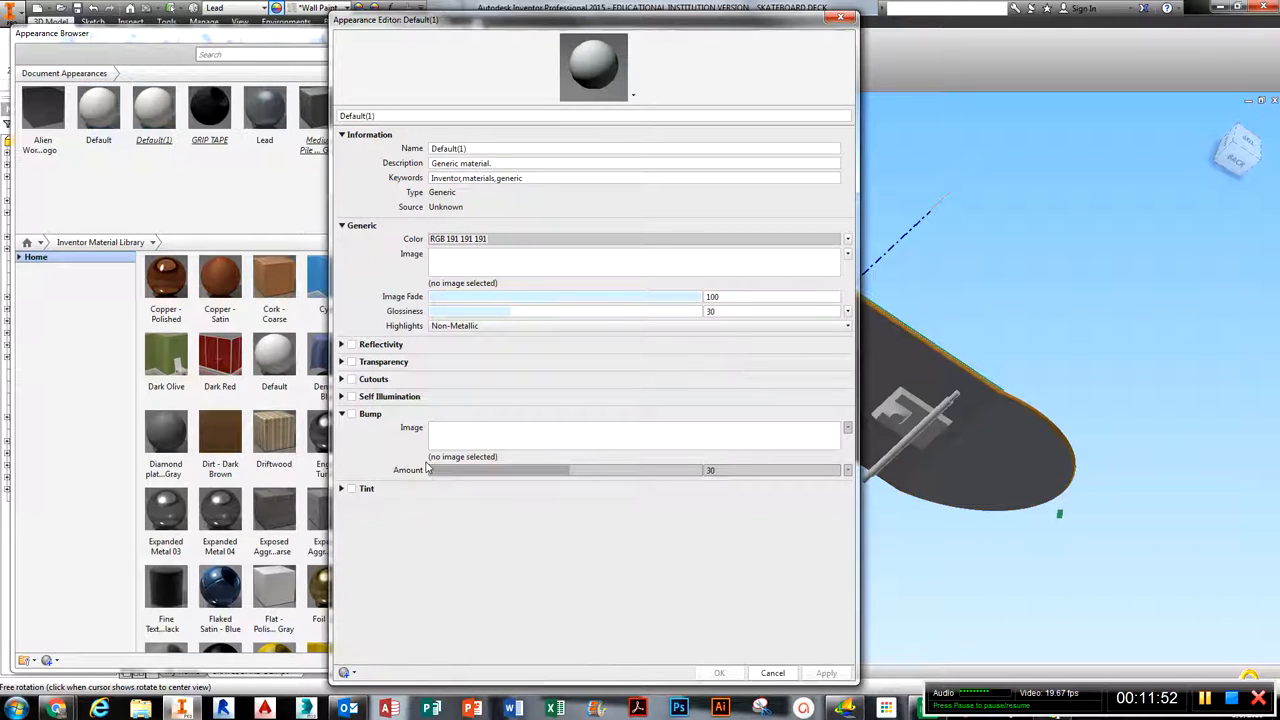
{"action": "left_click", "coordinate": [391, 114]}
{"action": "type", "text": "GRAFFITI DECAL"}
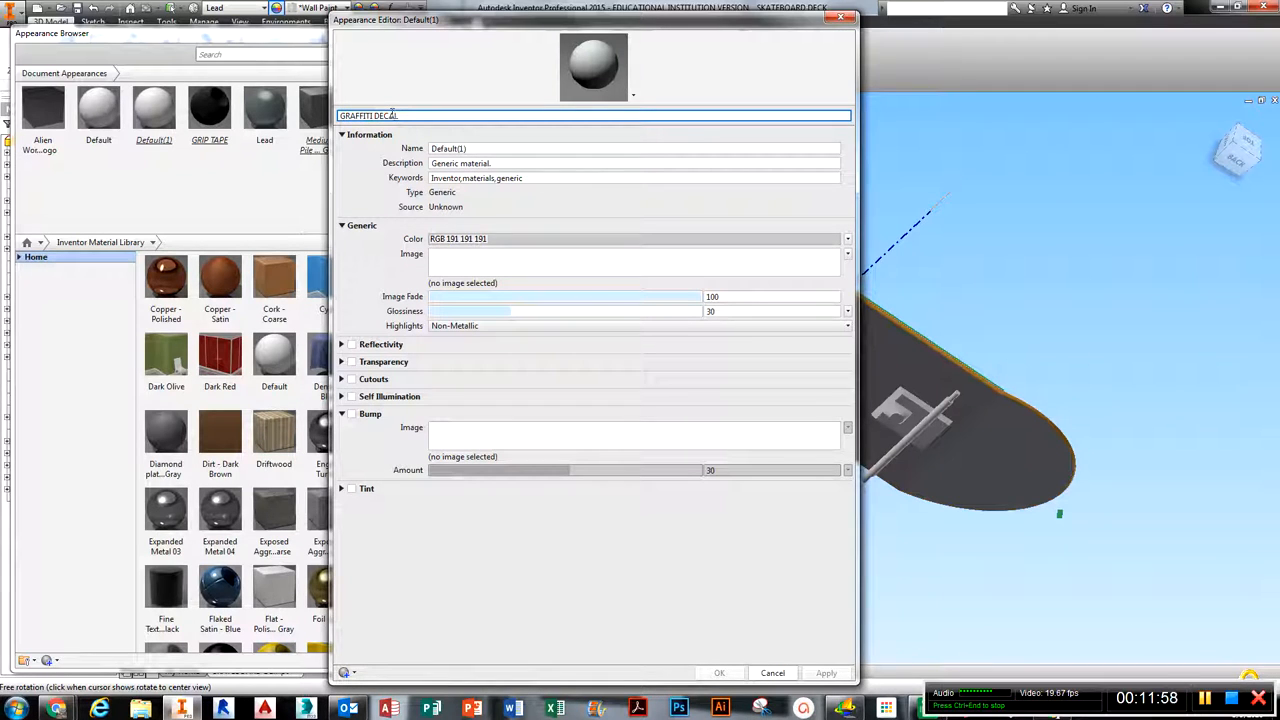
{"action": "left_click", "coordinate": [479, 150]}
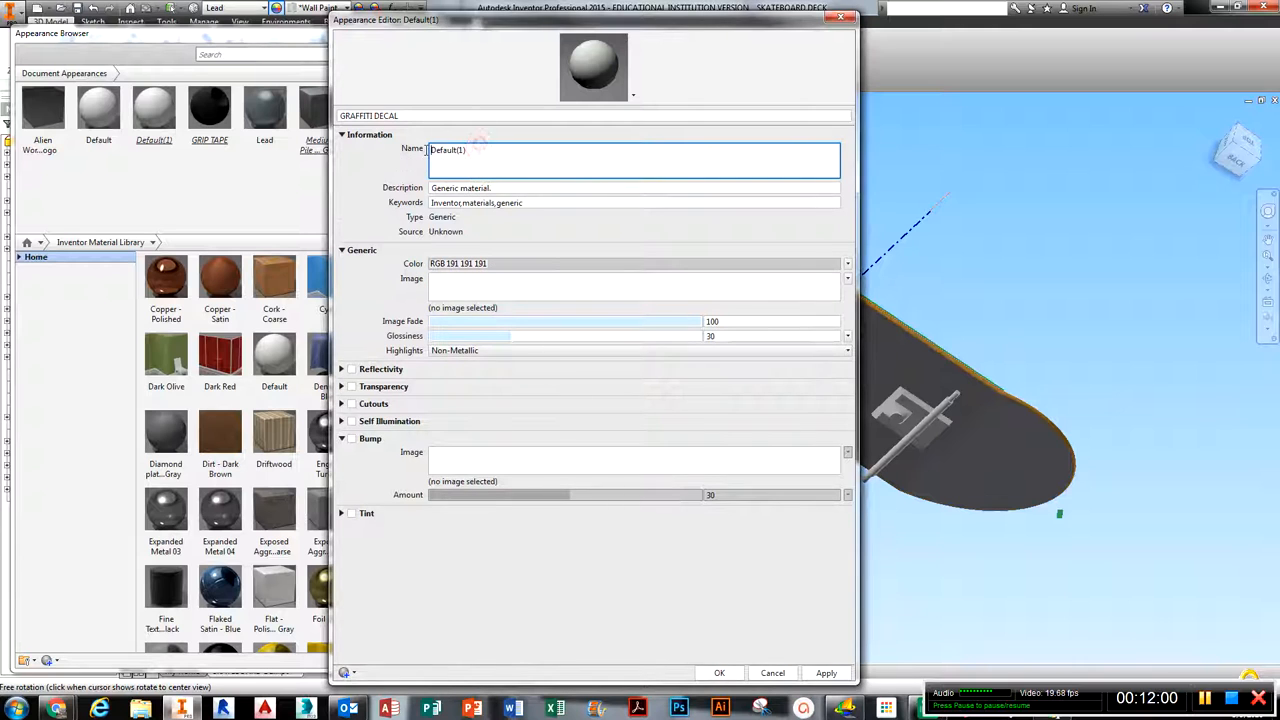
{"action": "type", "text": "GRAFFITI DECAL"}
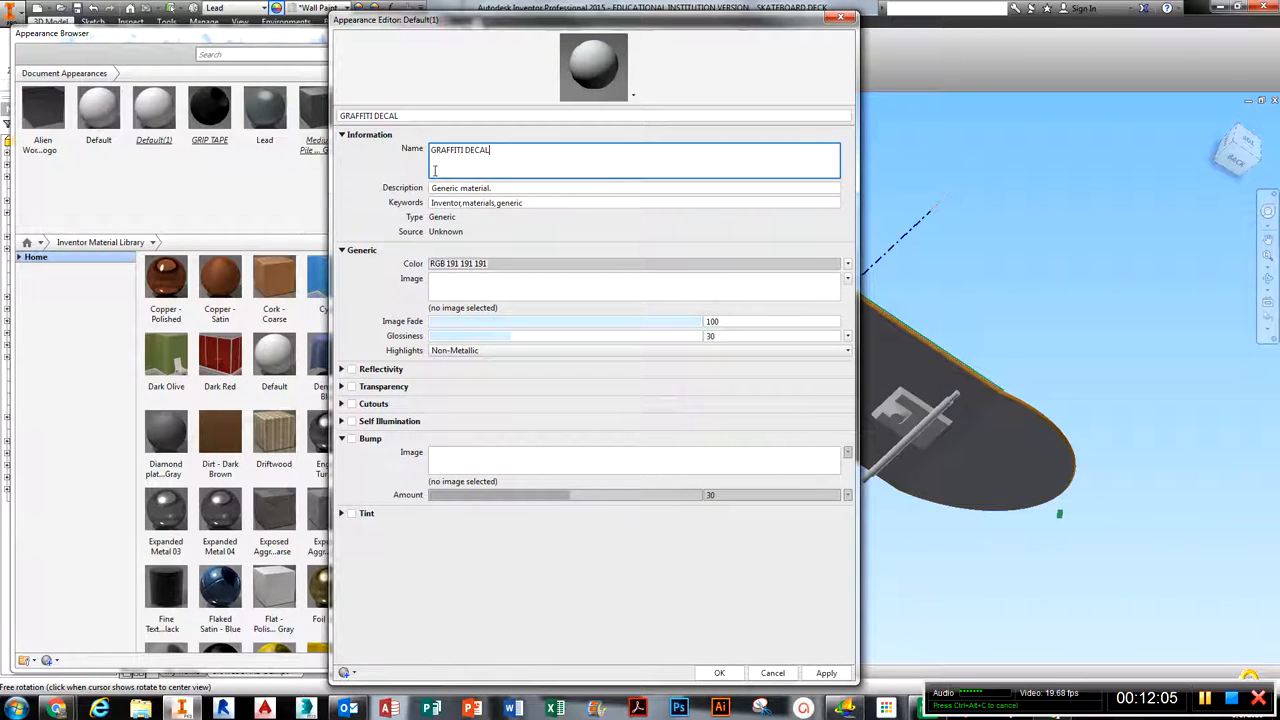
{"action": "left_click", "coordinate": [395, 174]}
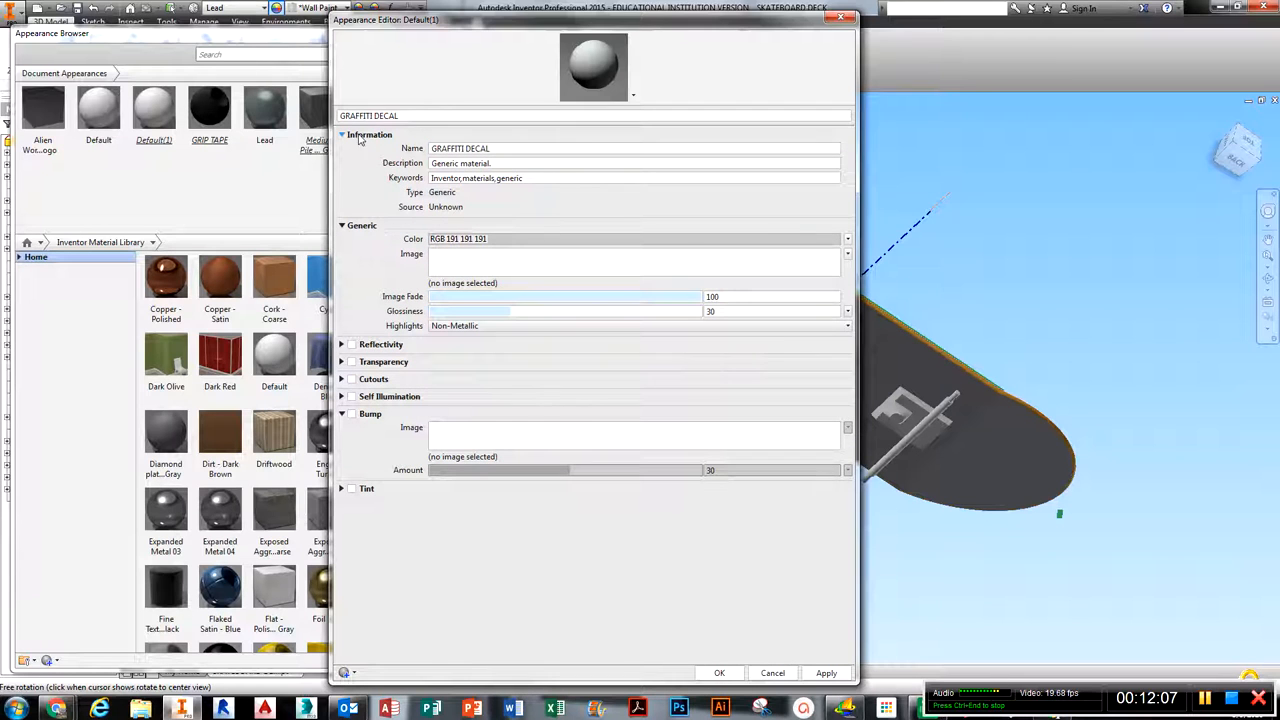
- Enlarge the GRAFFITI DECAL preview, show it on a flat square shape and open the file selection for the Generic image
{"action": "left_click_drag", "start_coordinate": [554, 104], "coordinate": [551, 250]}
{"action": "left_click", "coordinate": [705, 241]}
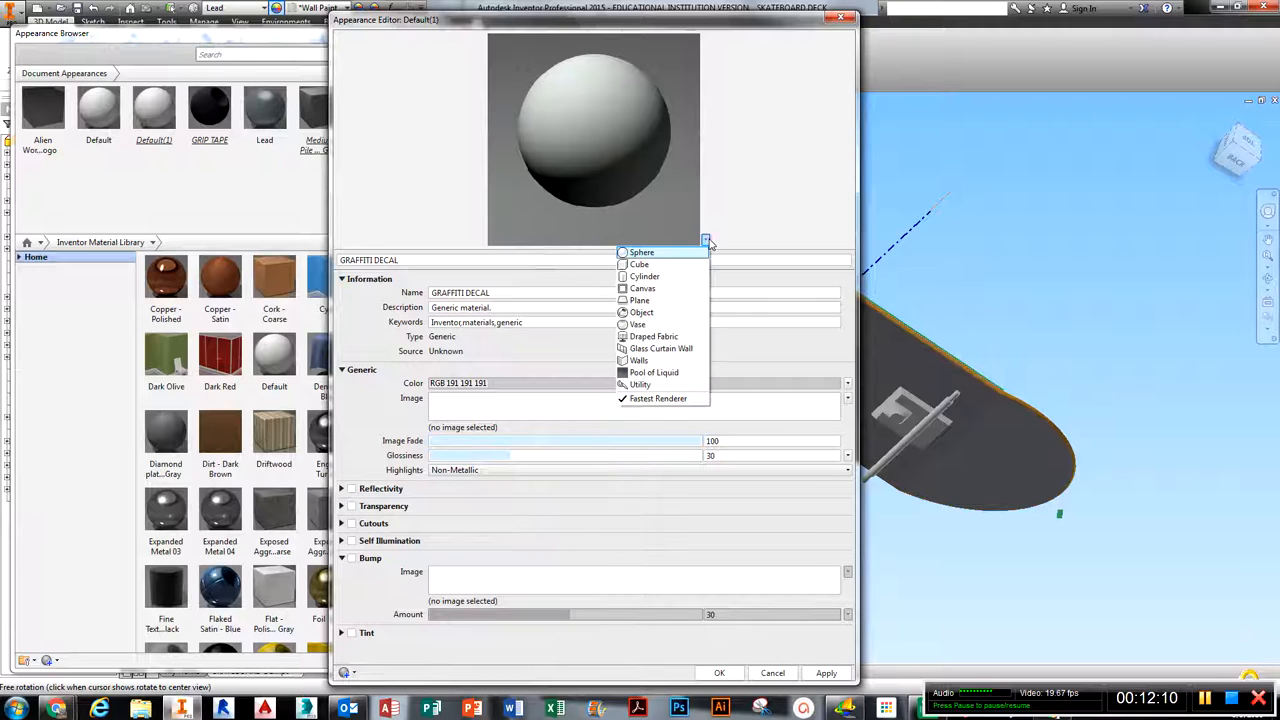
{"action": "left_click", "coordinate": [658, 264]}
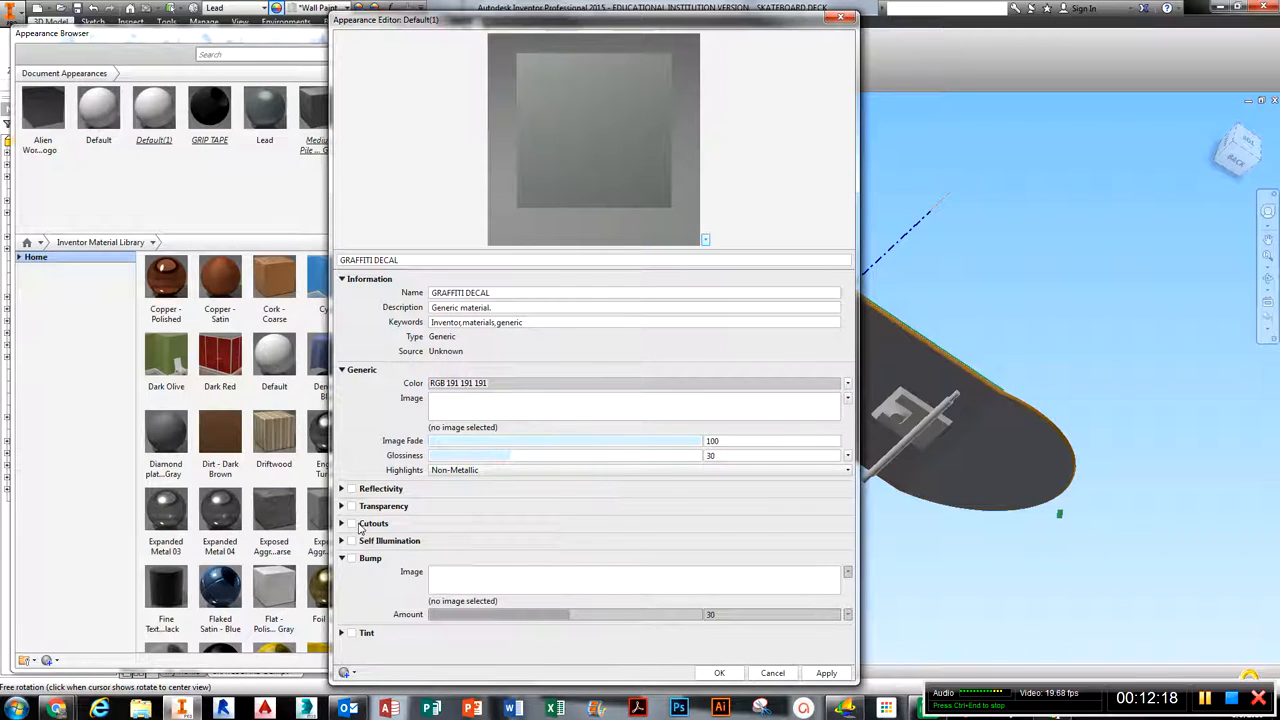
{"action": "left_click", "coordinate": [512, 413]}
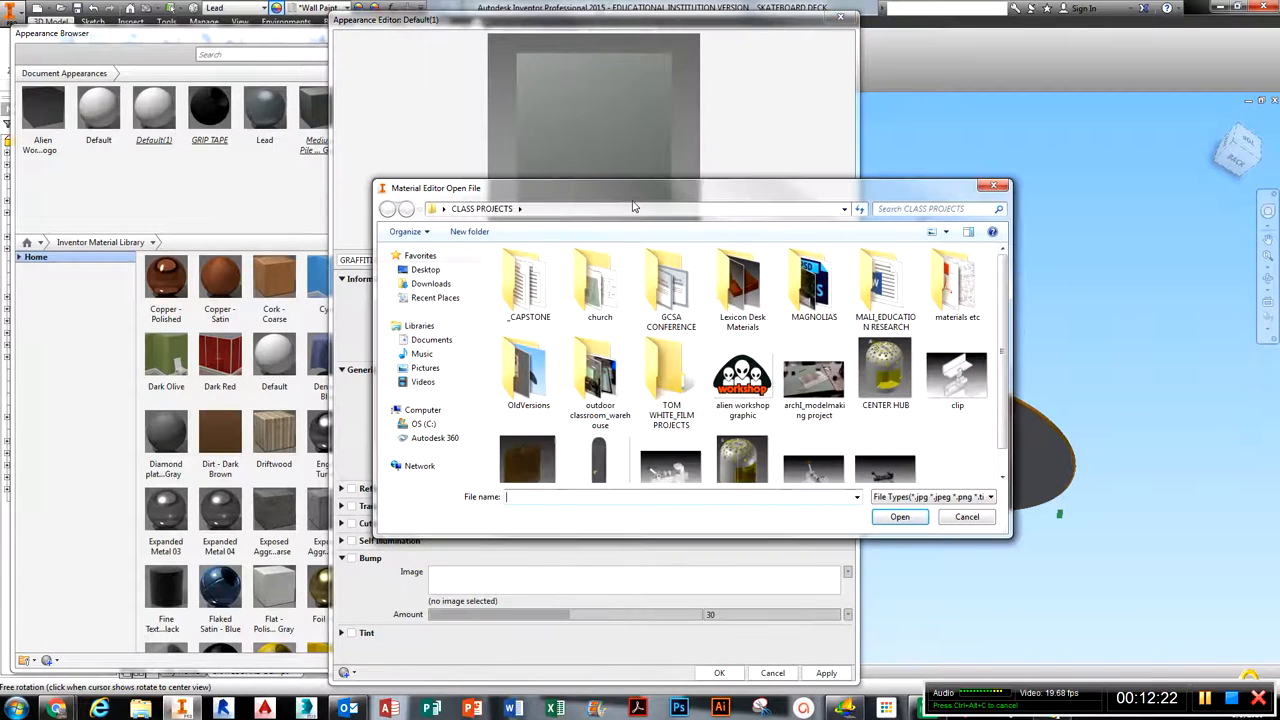
{"action": "left_click_drag", "start_coordinate": [752, 192], "coordinate": [937, 179]}
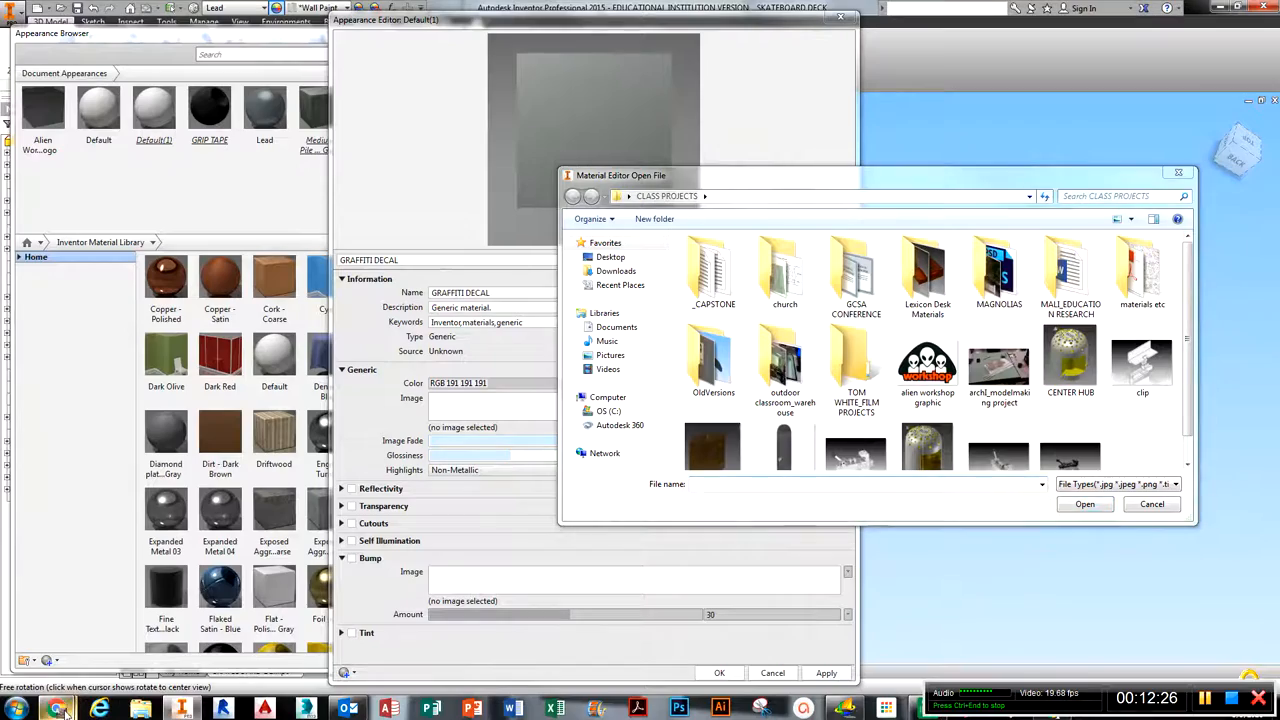
- Switch to the Chrome image results for GRAFFITI PATTERNS and look through the patterns for one suited to the deck's underside
{"action": "mouse_move", "coordinate": [60, 706]}
{"action": "left_click", "coordinate": [180, 650]}
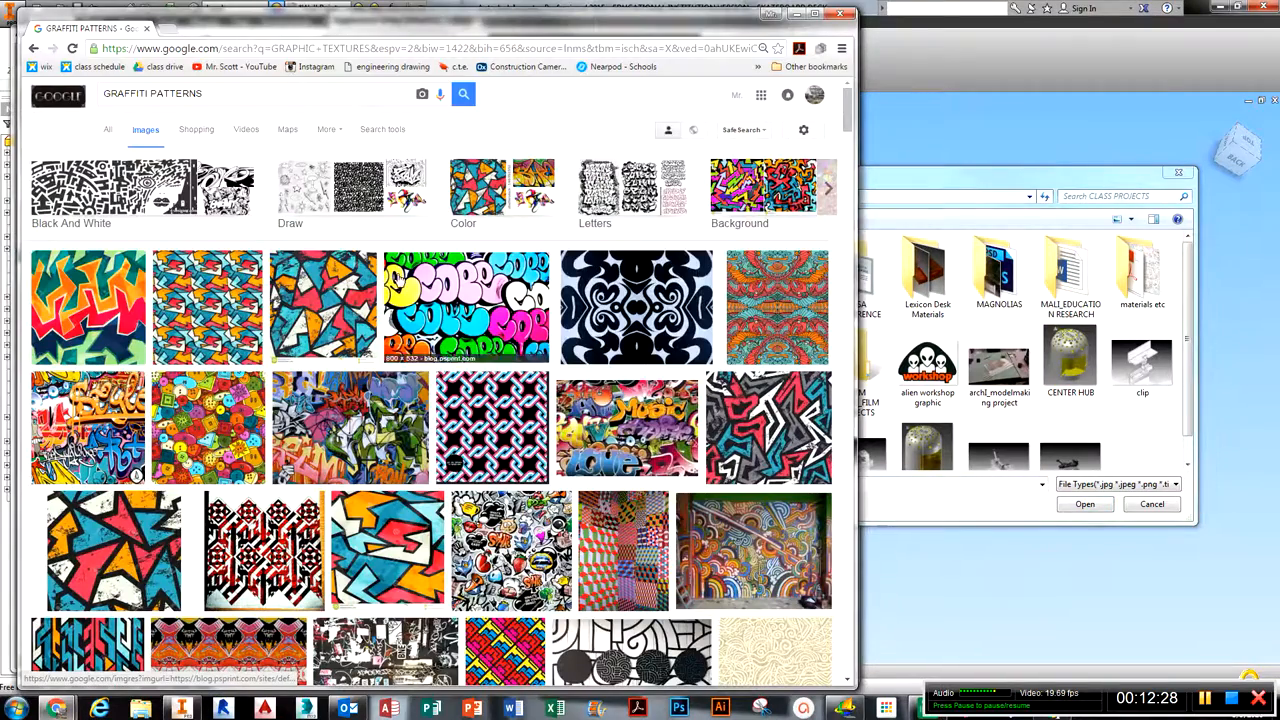
{"action": "scroll", "coordinate": [458, 353], "scroll_direction": "down", "scroll_amount": 5}
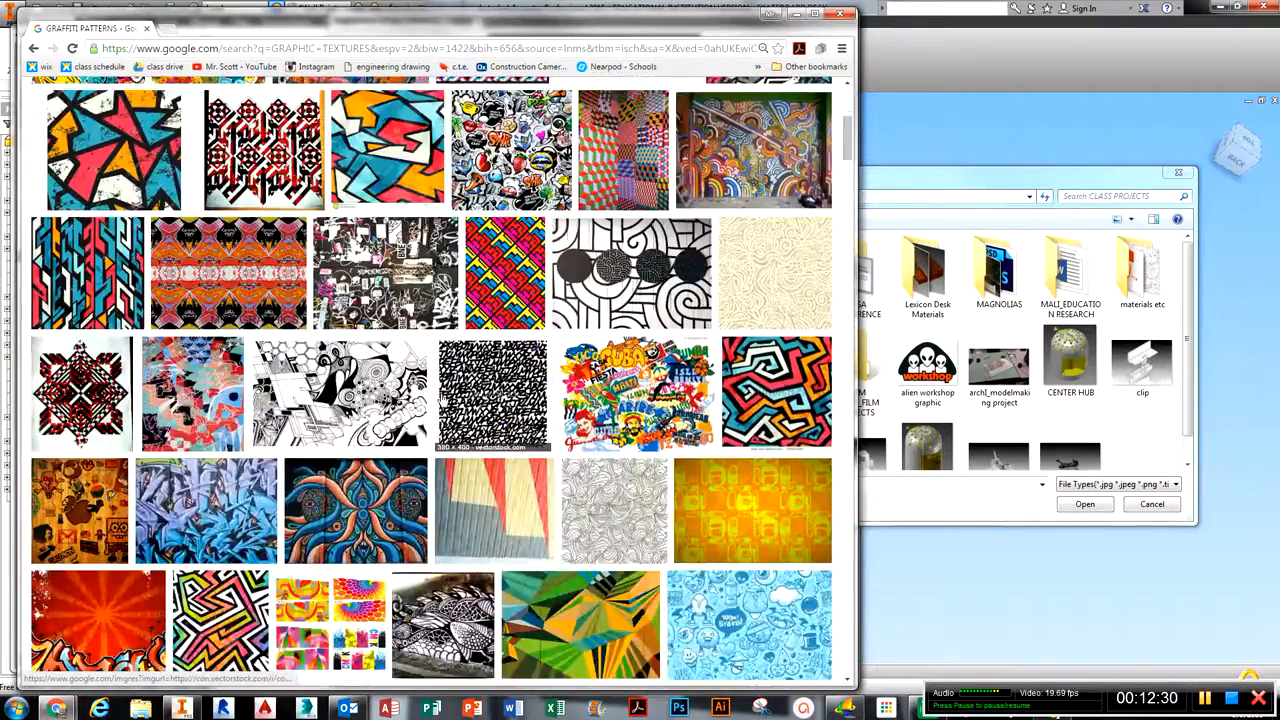
{"action": "scroll", "coordinate": [441, 398], "scroll_direction": "down", "scroll_amount": 3}
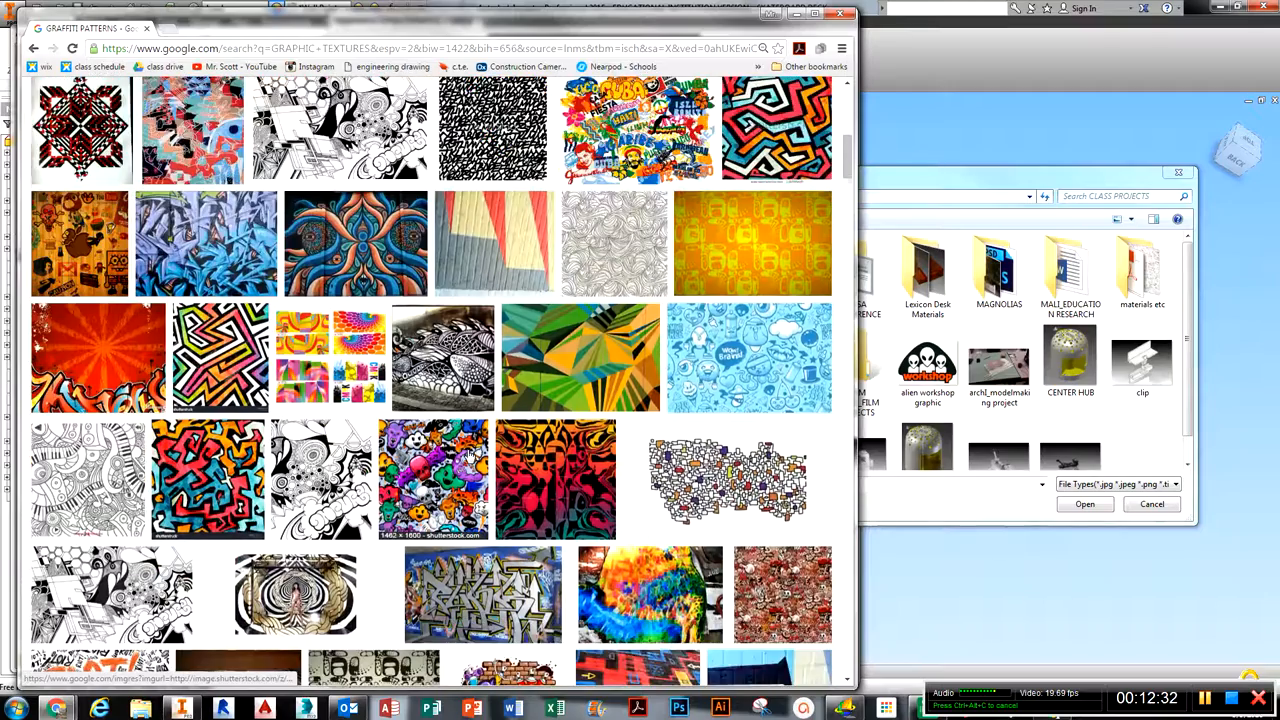
{"action": "scroll", "coordinate": [440, 490], "scroll_direction": "down", "scroll_amount": 1}
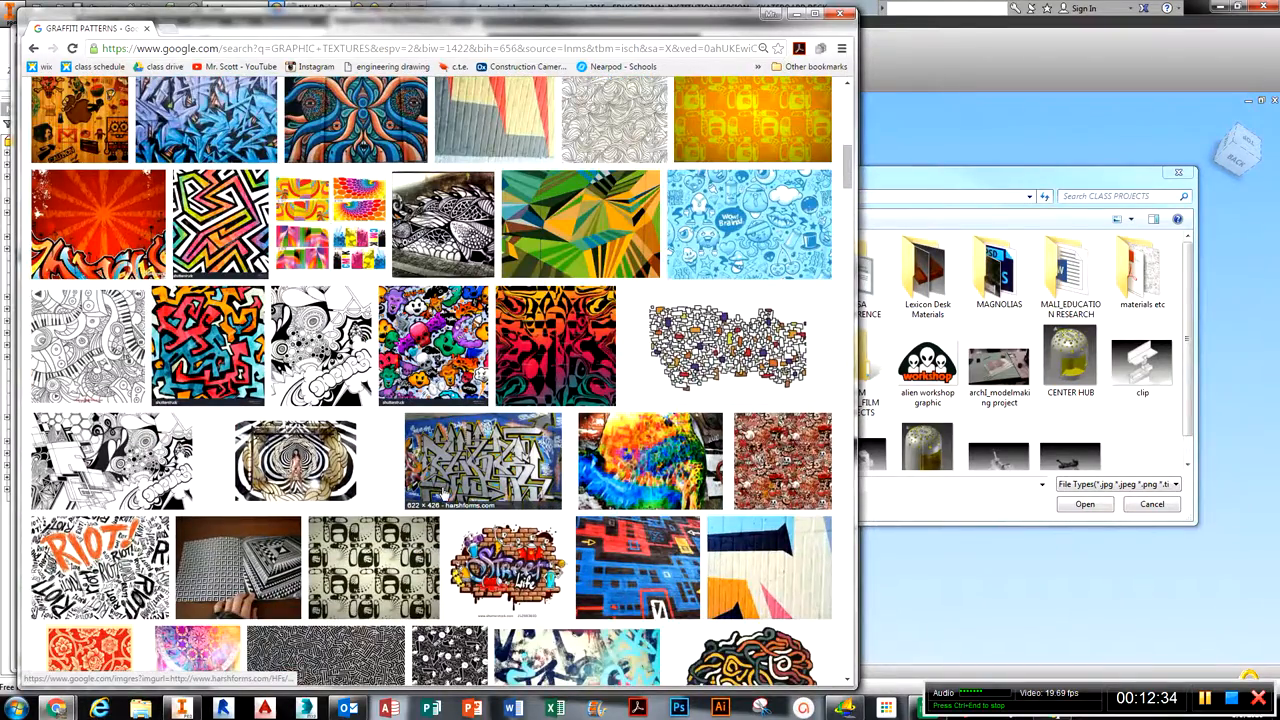
{"action": "scroll", "coordinate": [443, 492], "scroll_direction": "down", "scroll_amount": 1}
{"action": "scroll", "coordinate": [444, 492], "scroll_direction": "up", "scroll_amount": 5}
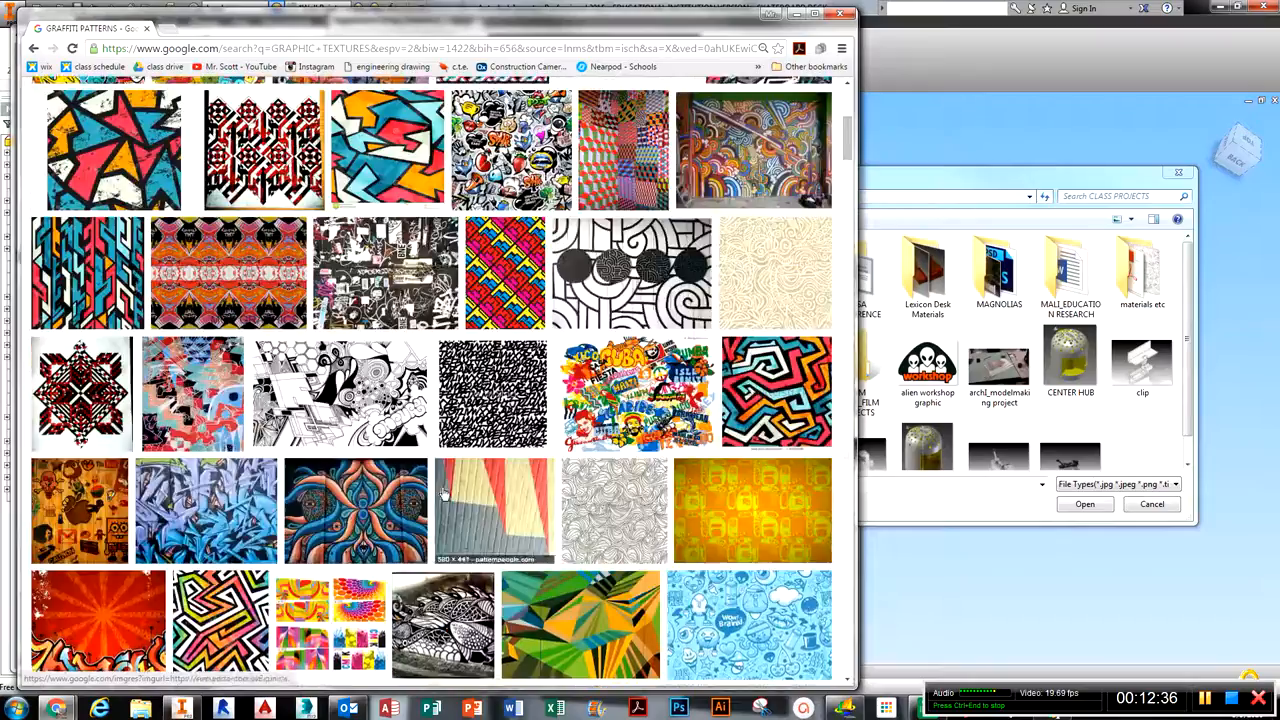
{"action": "scroll", "coordinate": [444, 492], "scroll_direction": "up", "scroll_amount": 2}
{"action": "scroll", "coordinate": [443, 493], "scroll_direction": "up", "scroll_amount": 3}
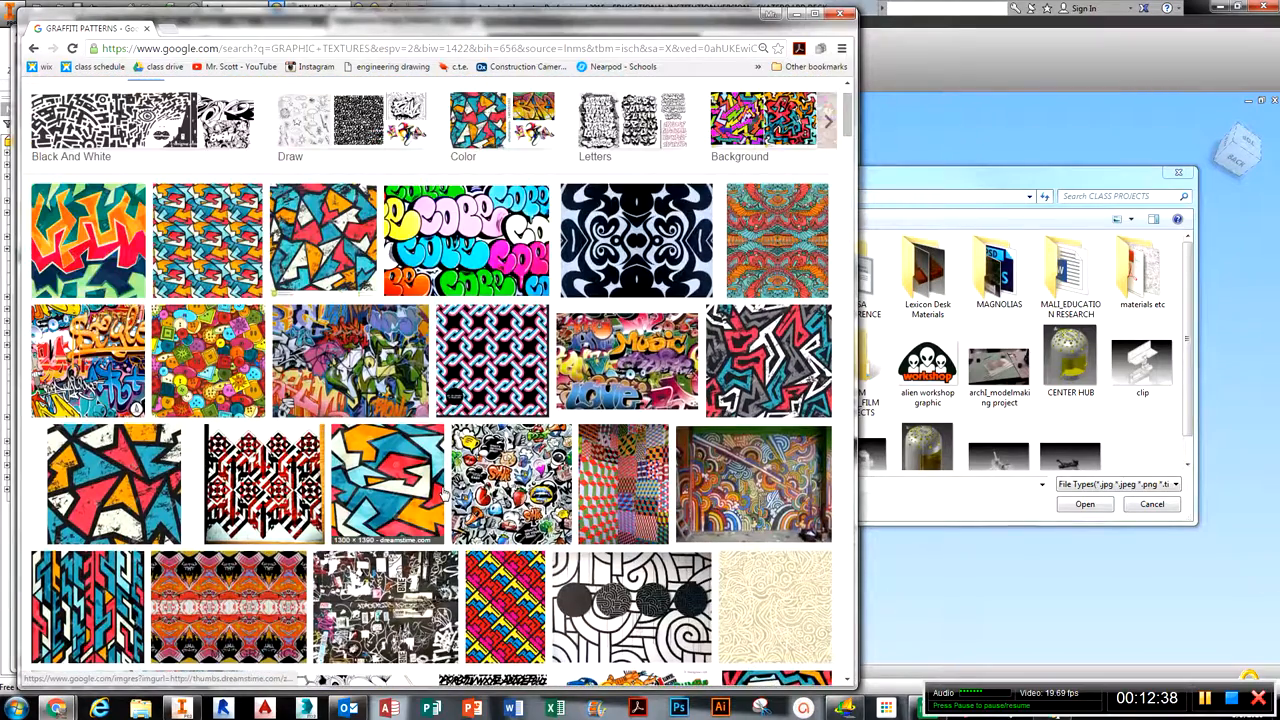
{"action": "scroll", "coordinate": [444, 494], "scroll_direction": "up", "scroll_amount": 1}
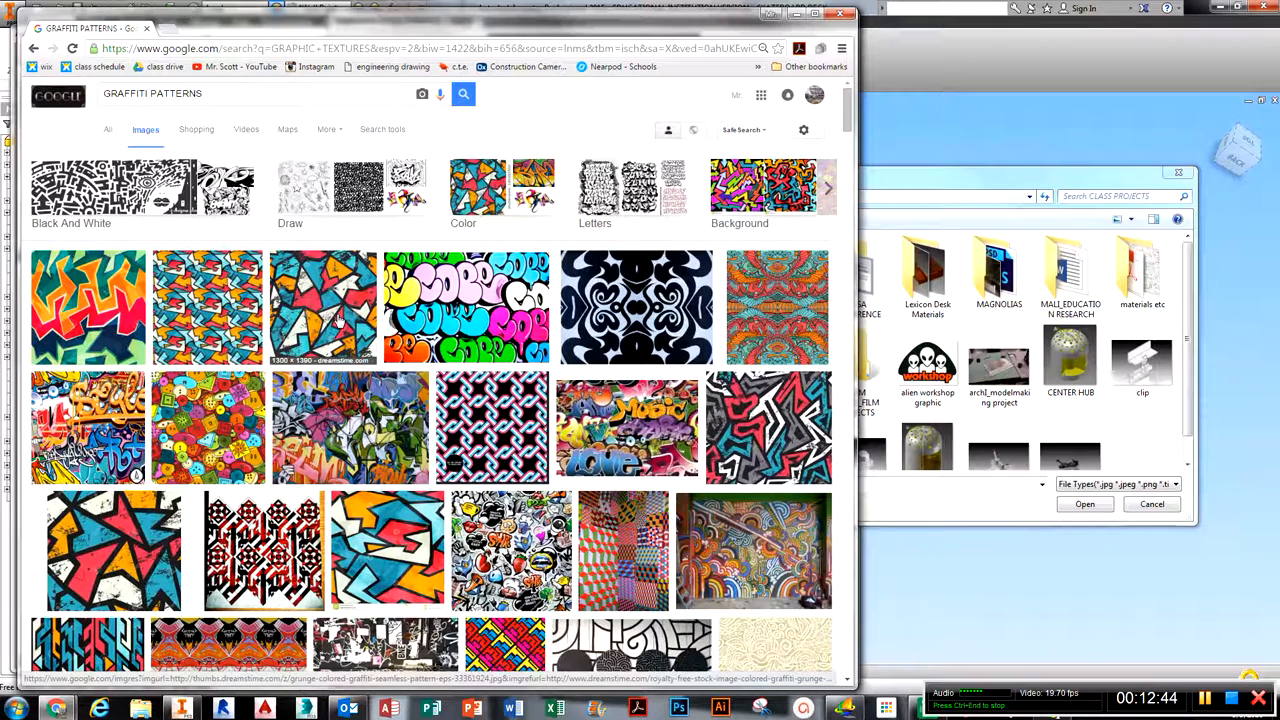
- Narrow the results to Background and save the red, white and teal Colored Graffiti Seamless Pattern image as GRAFFITI BACKGROUNDA in CLASS PROJECTS
{"action": "left_click", "coordinate": [760, 190]}
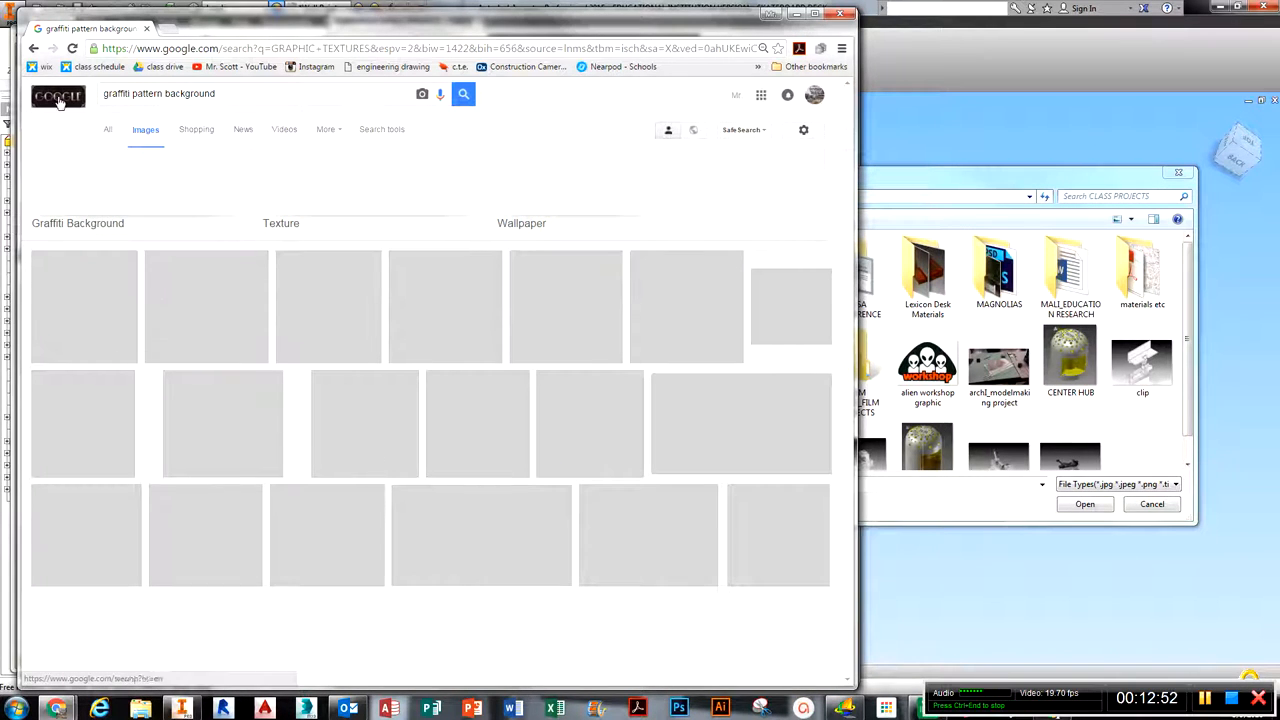
{"action": "left_click", "coordinate": [33, 50]}
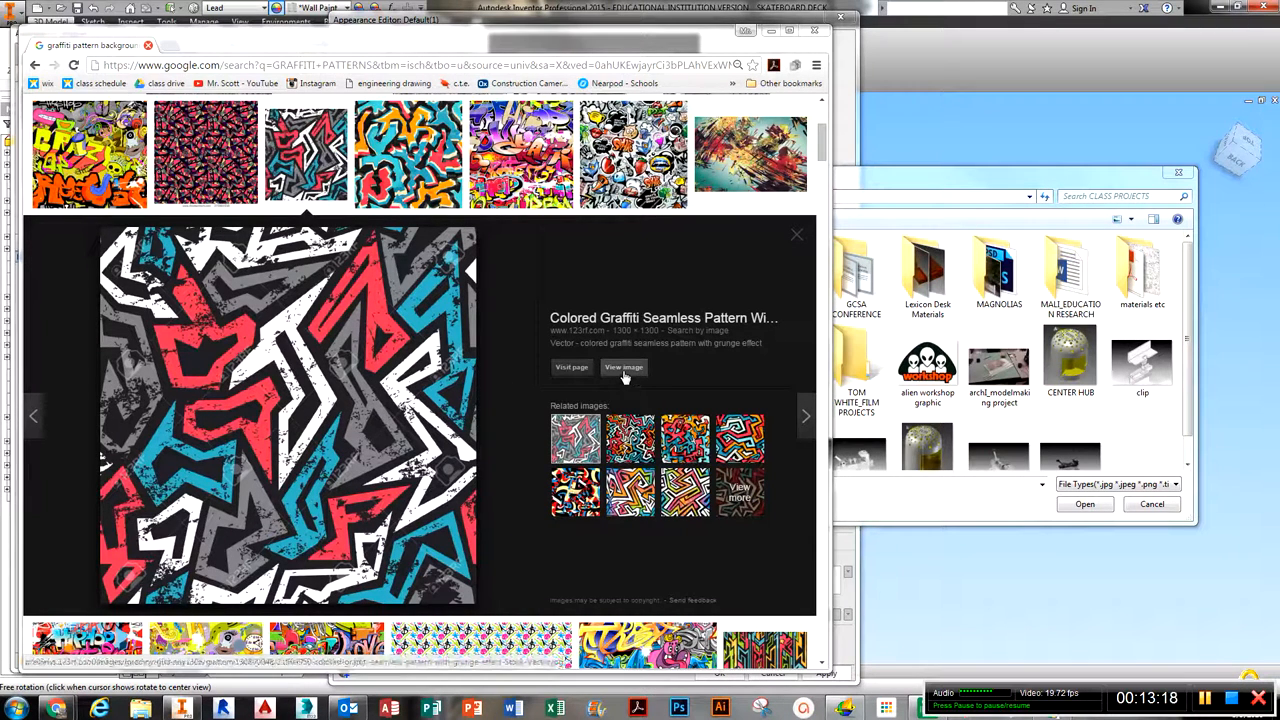
{"action": "right_click", "coordinate": [441, 367]}
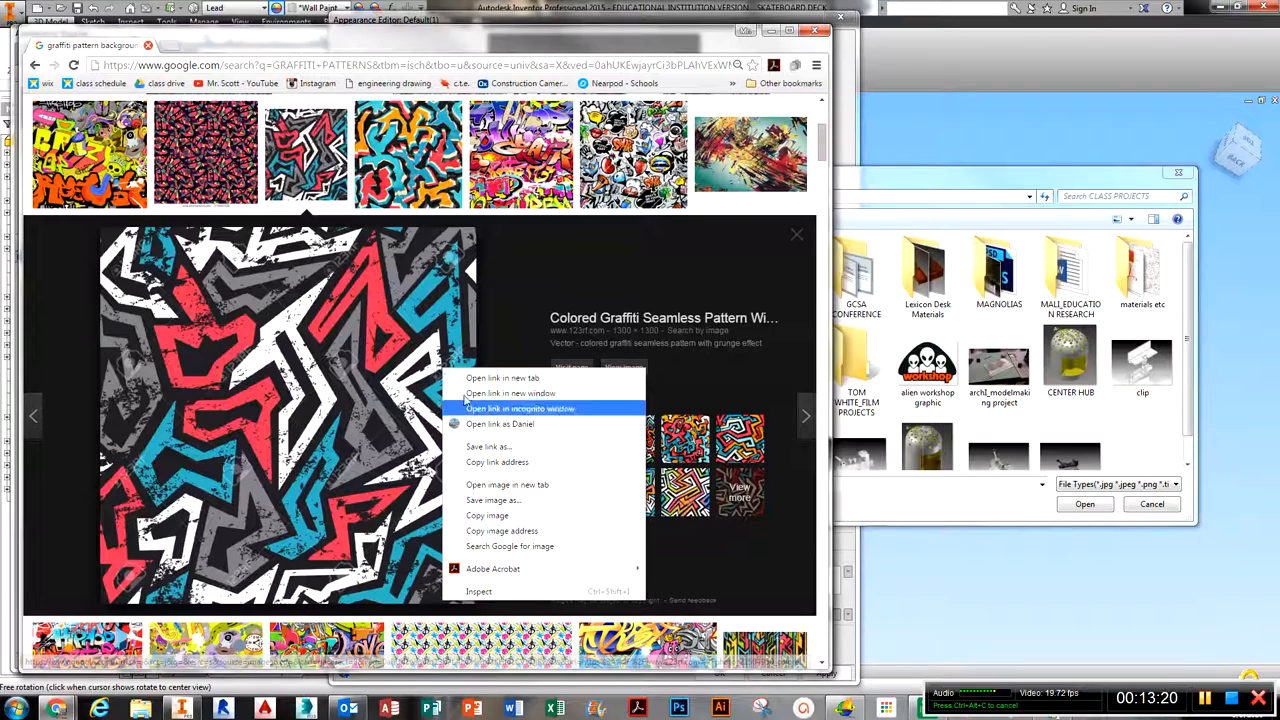
{"action": "left_click", "coordinate": [501, 507]}
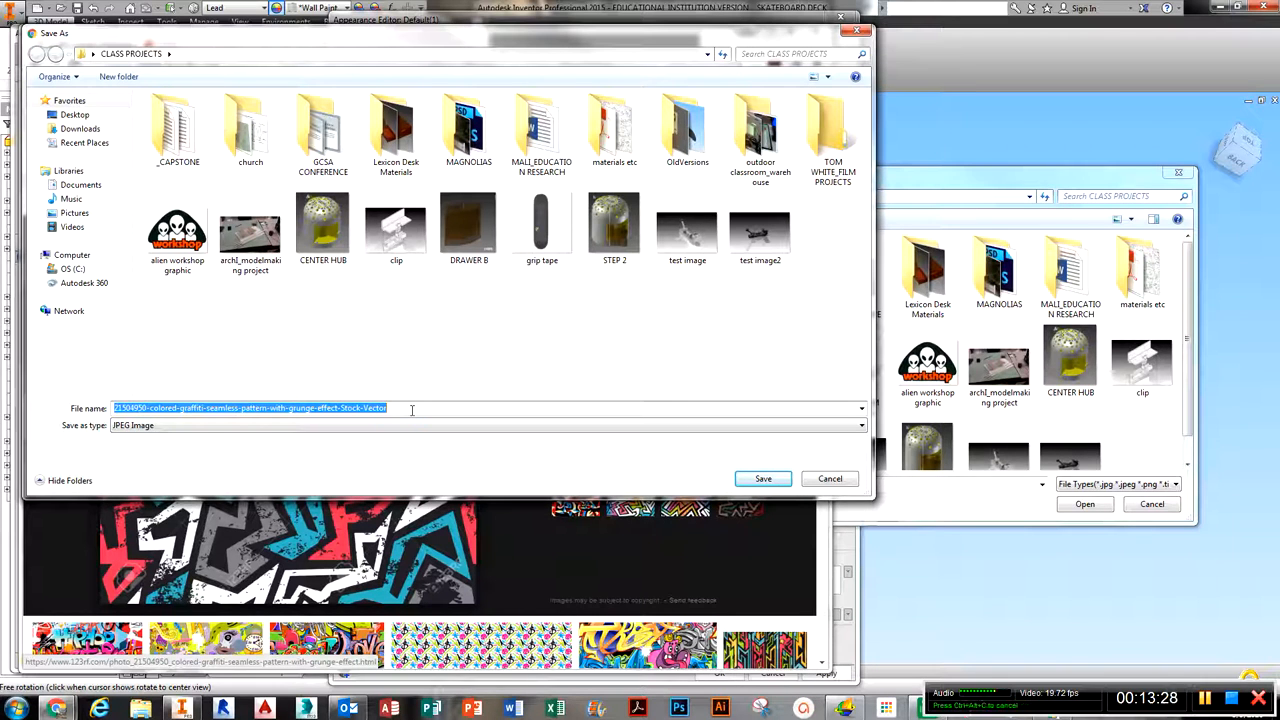
{"action": "type", "text": "GRAFFITI BACKGROUNDA"}
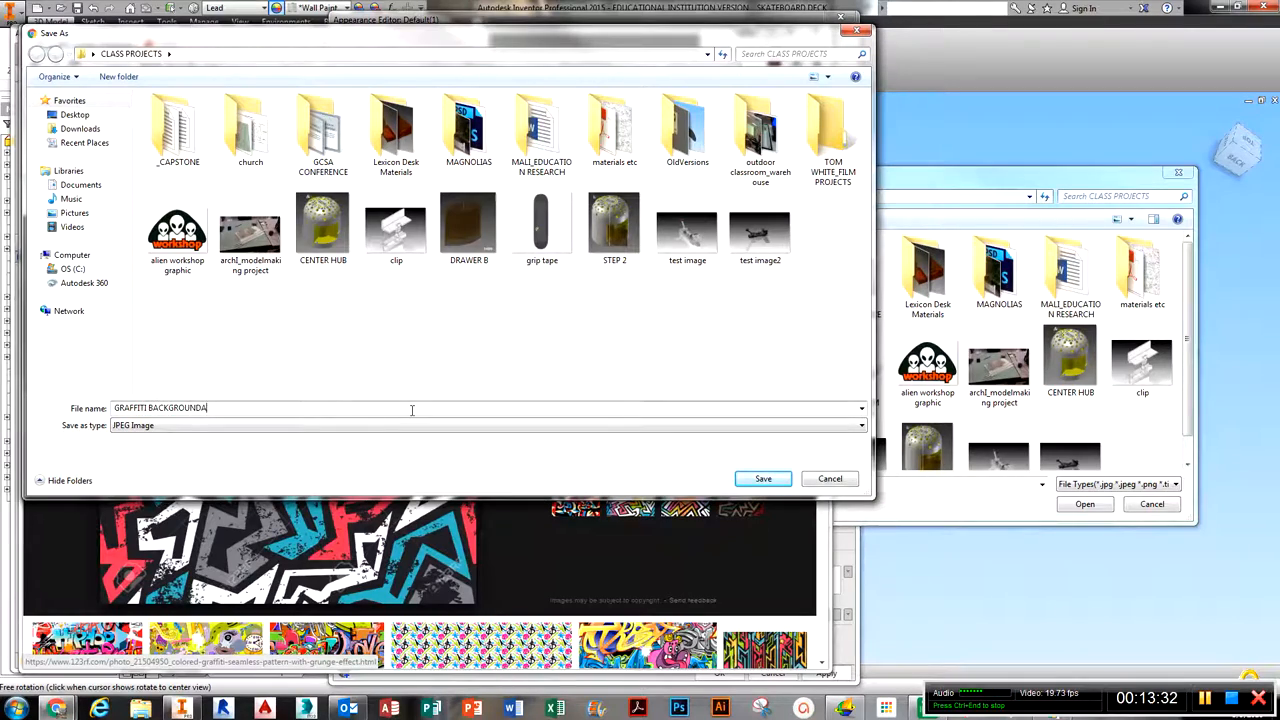
{"action": "key", "text": "Return"}
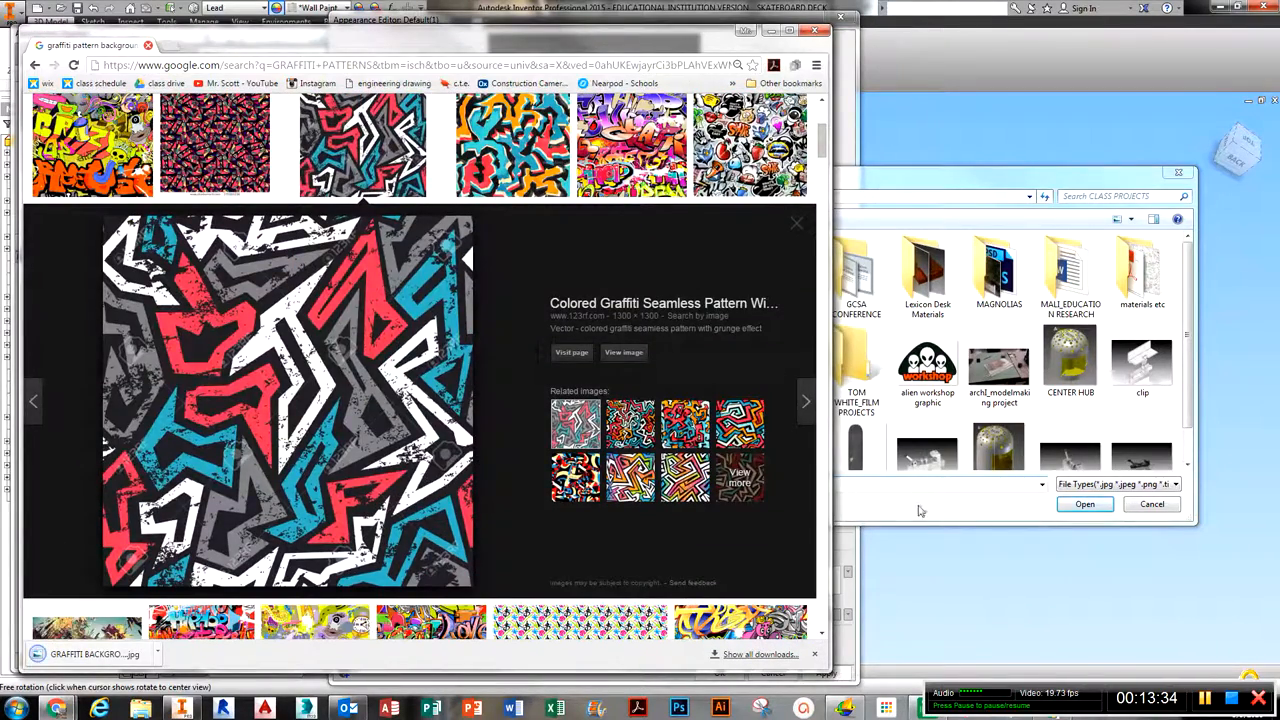
- Return to Inventor and load GRAFFITI BACKGROUNDA from CLASS PROJECTS as the Generic image of the GRAFFITI DECAL appearance
{"action": "left_click", "coordinate": [920, 511]}
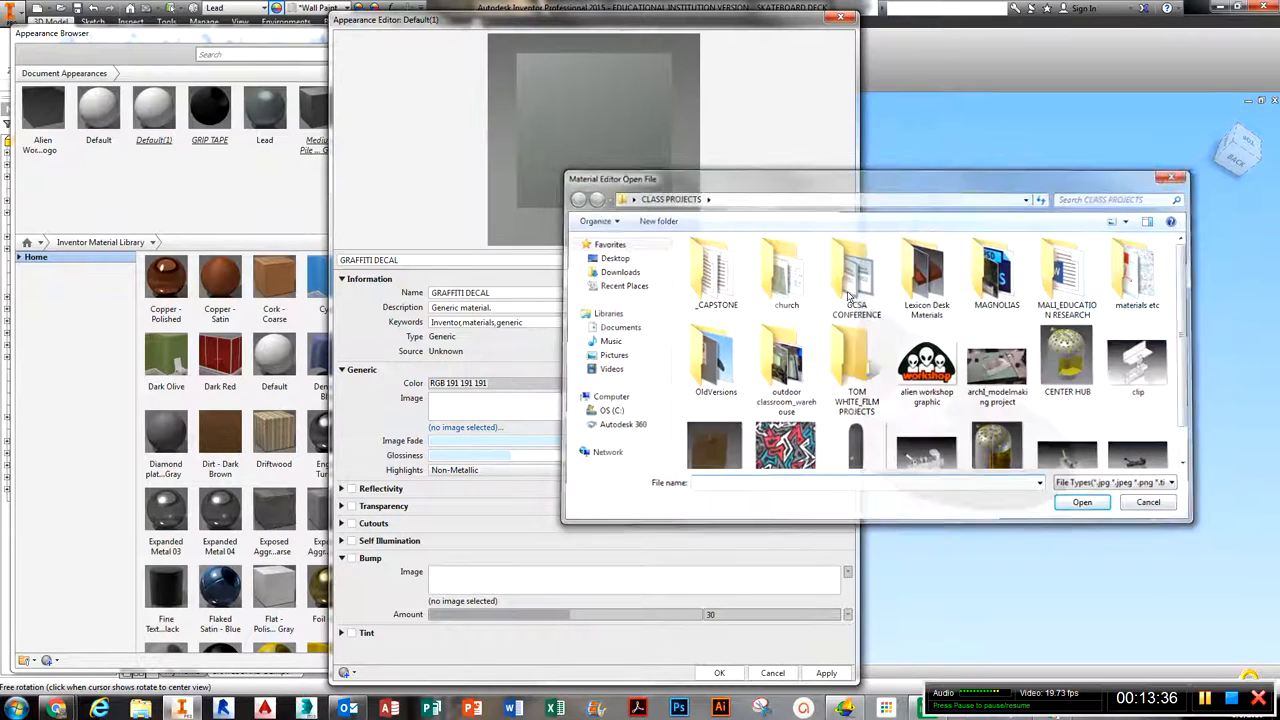
{"action": "left_click", "coordinate": [1179, 174]}
{"action": "left_click", "coordinate": [463, 406]}
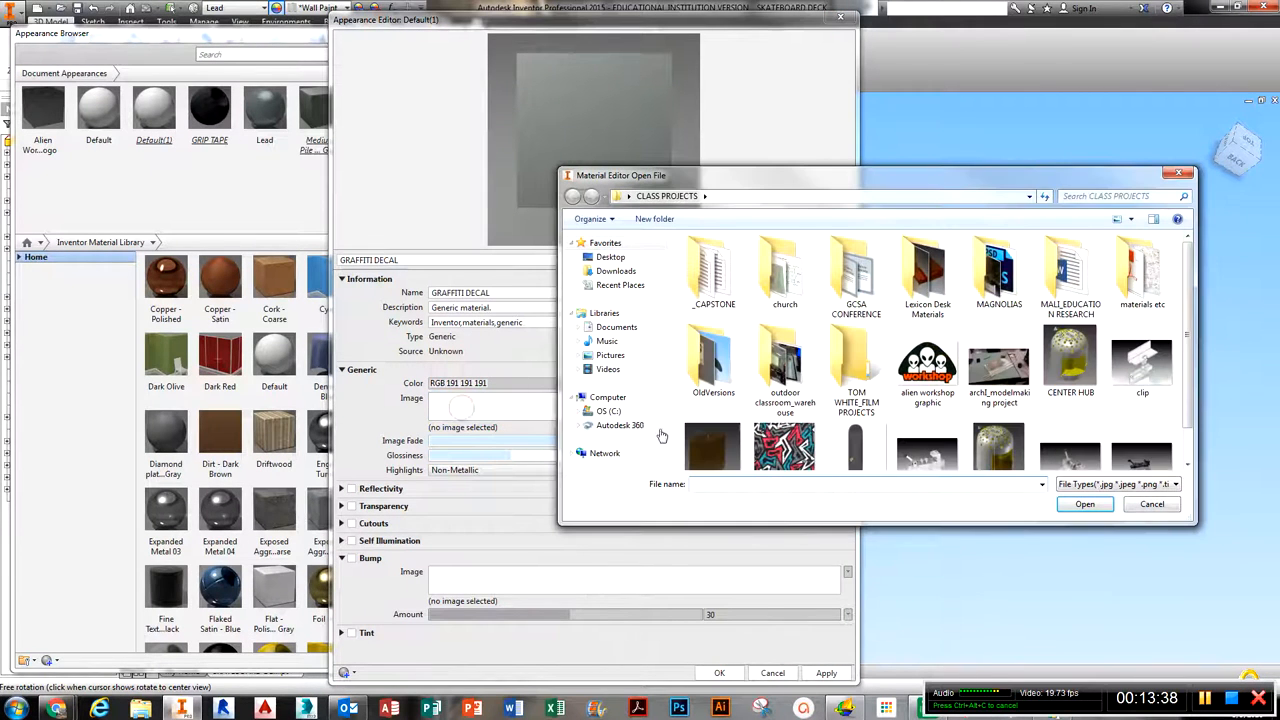
{"action": "left_click", "coordinate": [785, 445]}
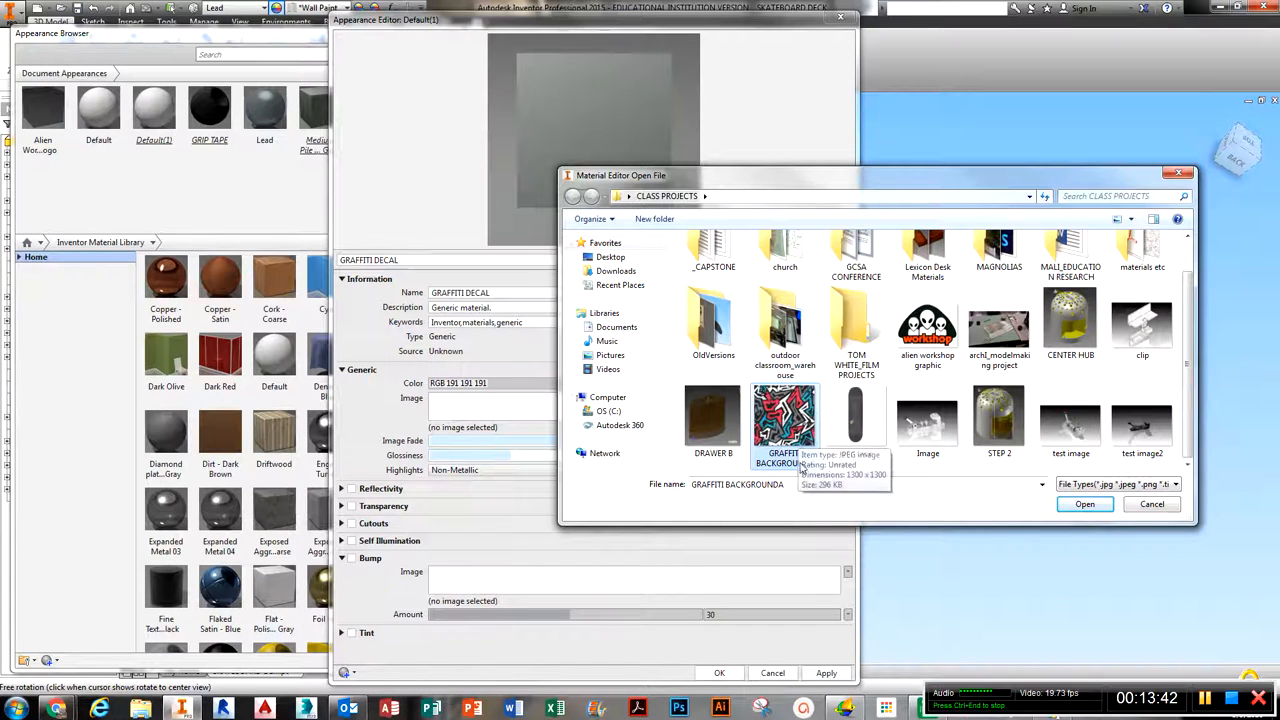
{"action": "left_click", "coordinate": [1086, 505]}
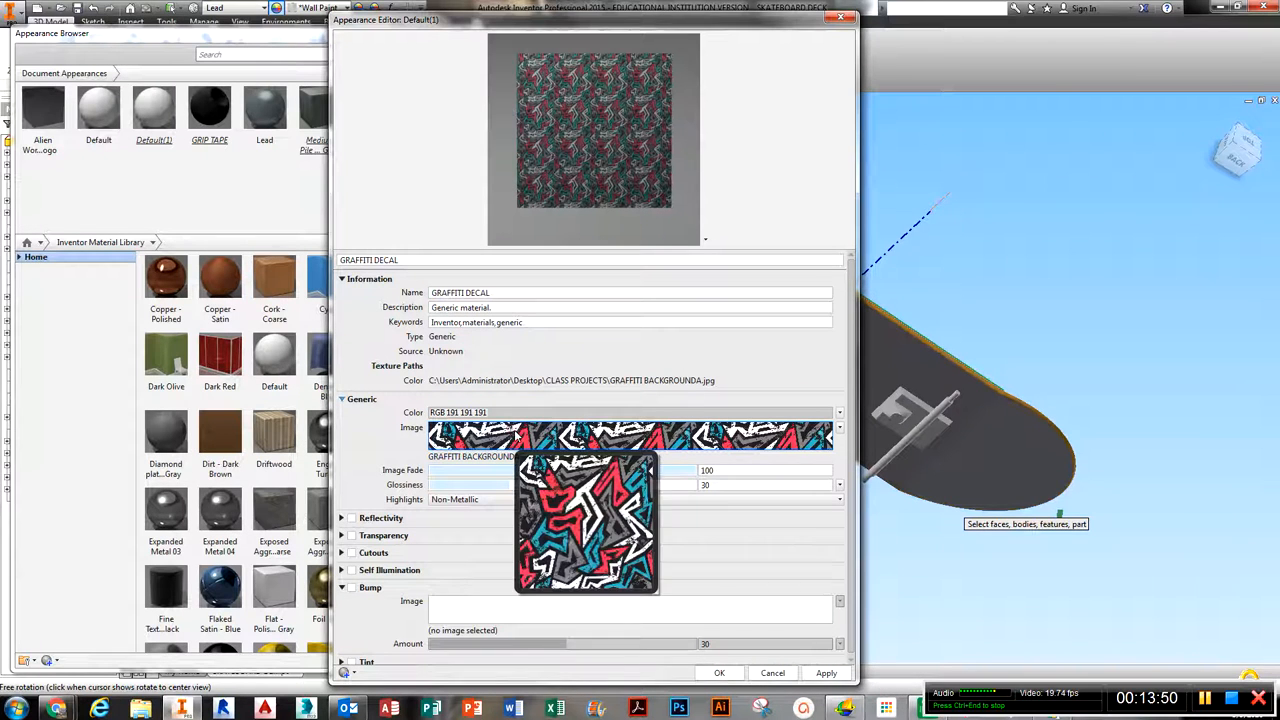
- Check the graffiti image's texture scale settings, leave them as they are and confirm the GRAFFITI DECAL appearance
{"action": "left_click", "coordinate": [483, 456]}
{"action": "left_click", "coordinate": [1006, 136]}
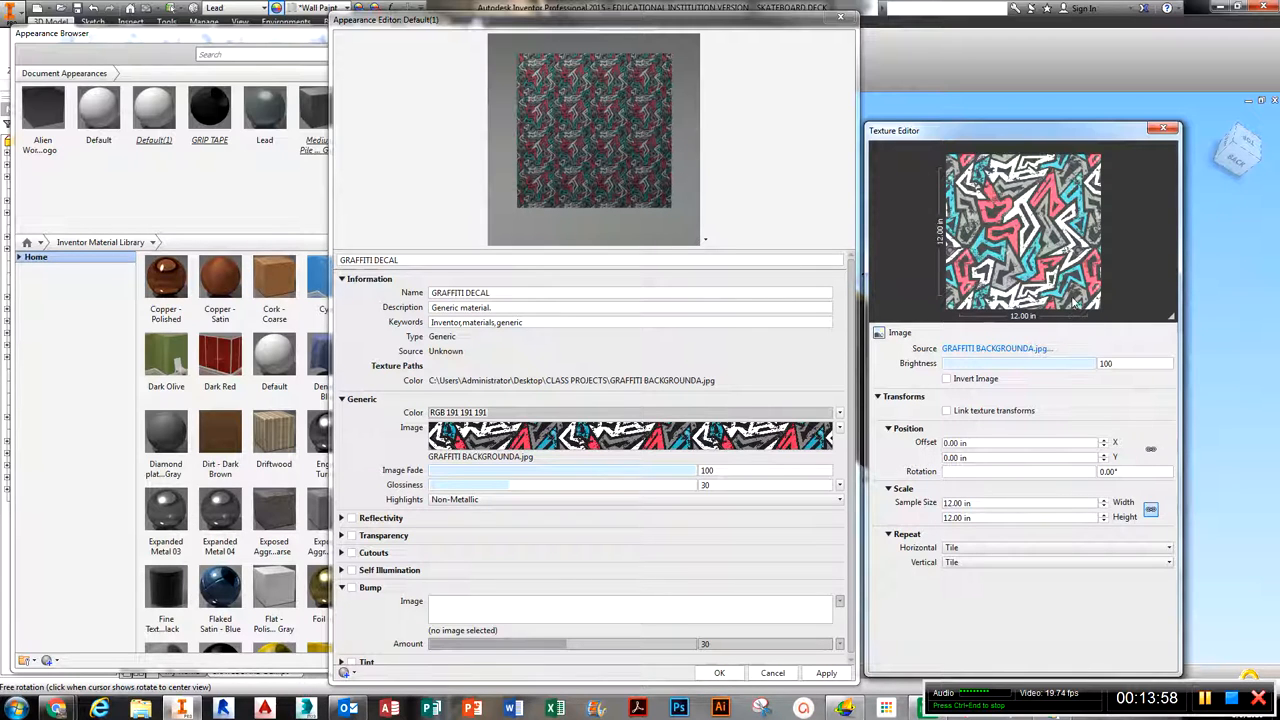
{"action": "left_click", "coordinate": [978, 504]}
{"action": "left_click_drag", "start_coordinate": [1115, 141], "coordinate": [953, 118]}
{"action": "left_click", "coordinate": [1003, 106]}
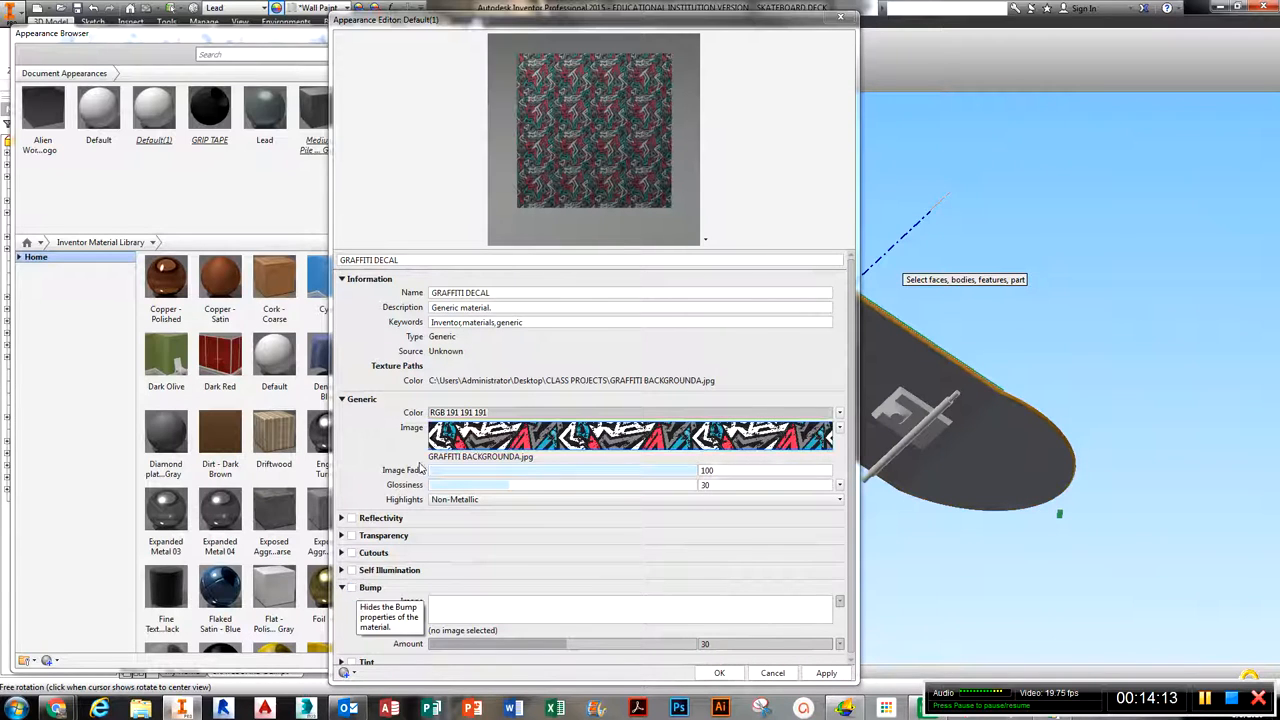
{"action": "left_click_drag", "start_coordinate": [640, 27], "coordinate": [600, 32]}
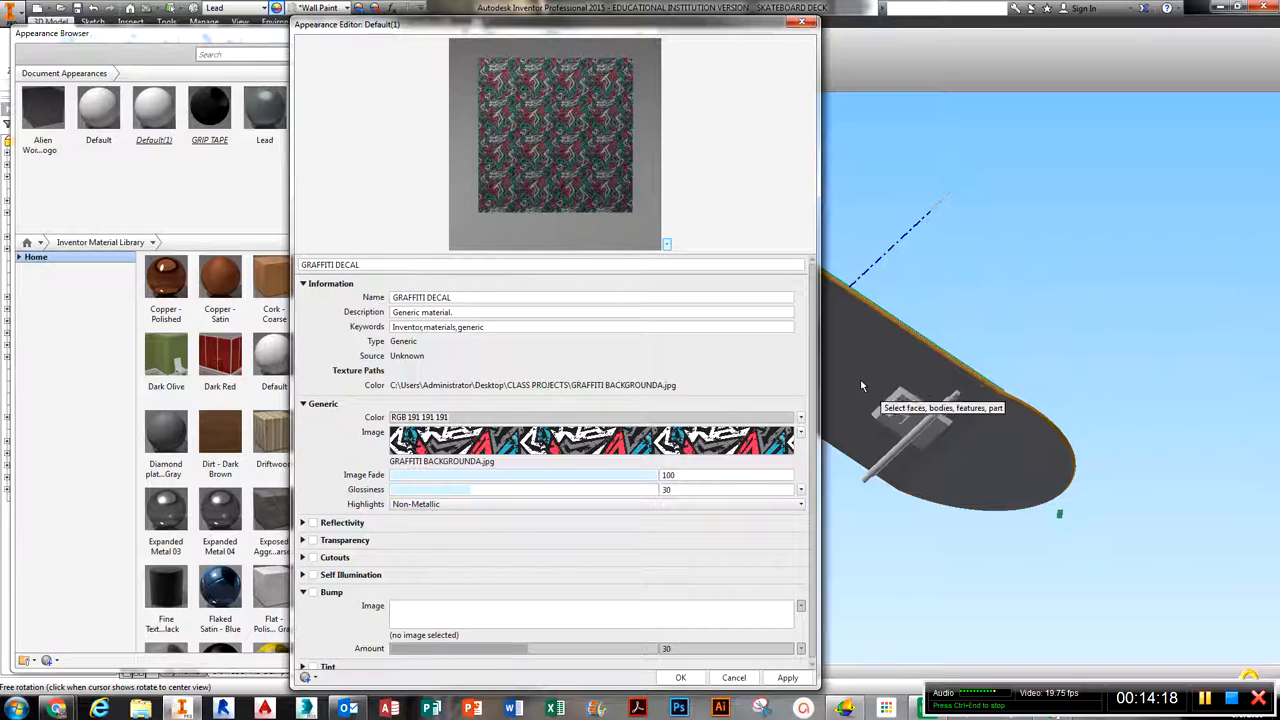
{"action": "middle_click_drag", "start_coordinate": [865, 375], "coordinate": [1037, 346]}
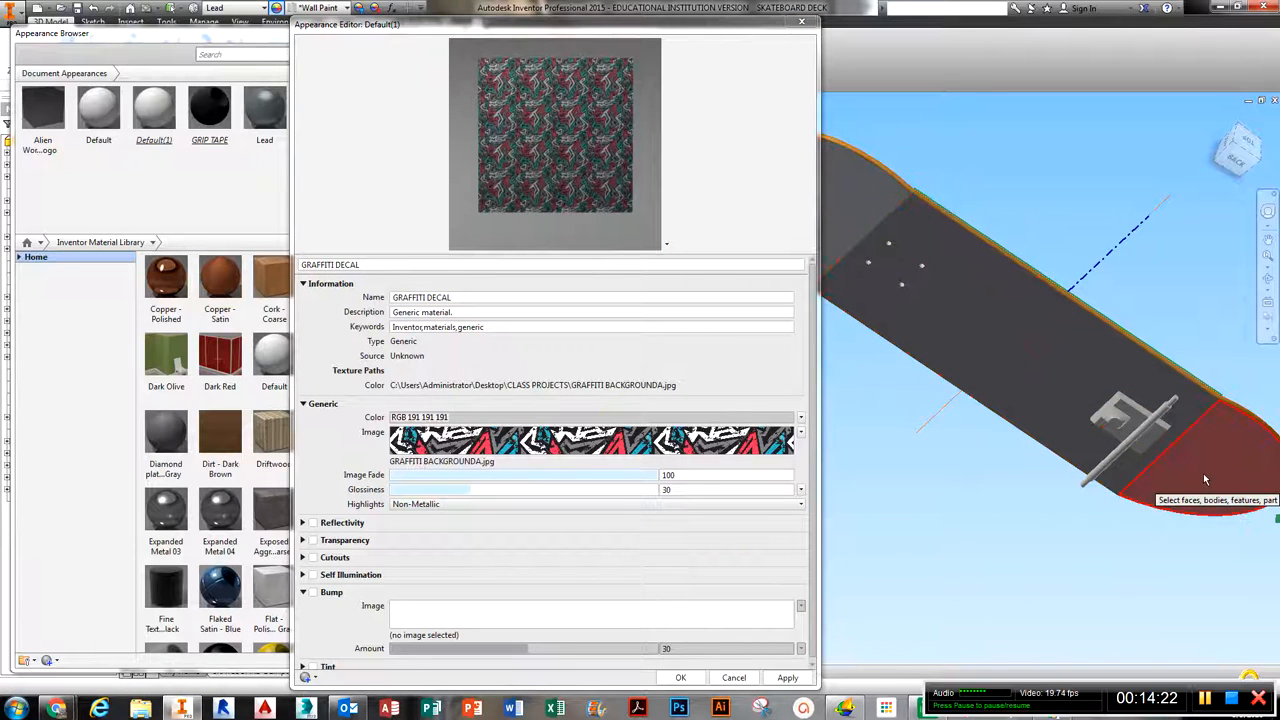
{"action": "left_click", "coordinate": [681, 678]}
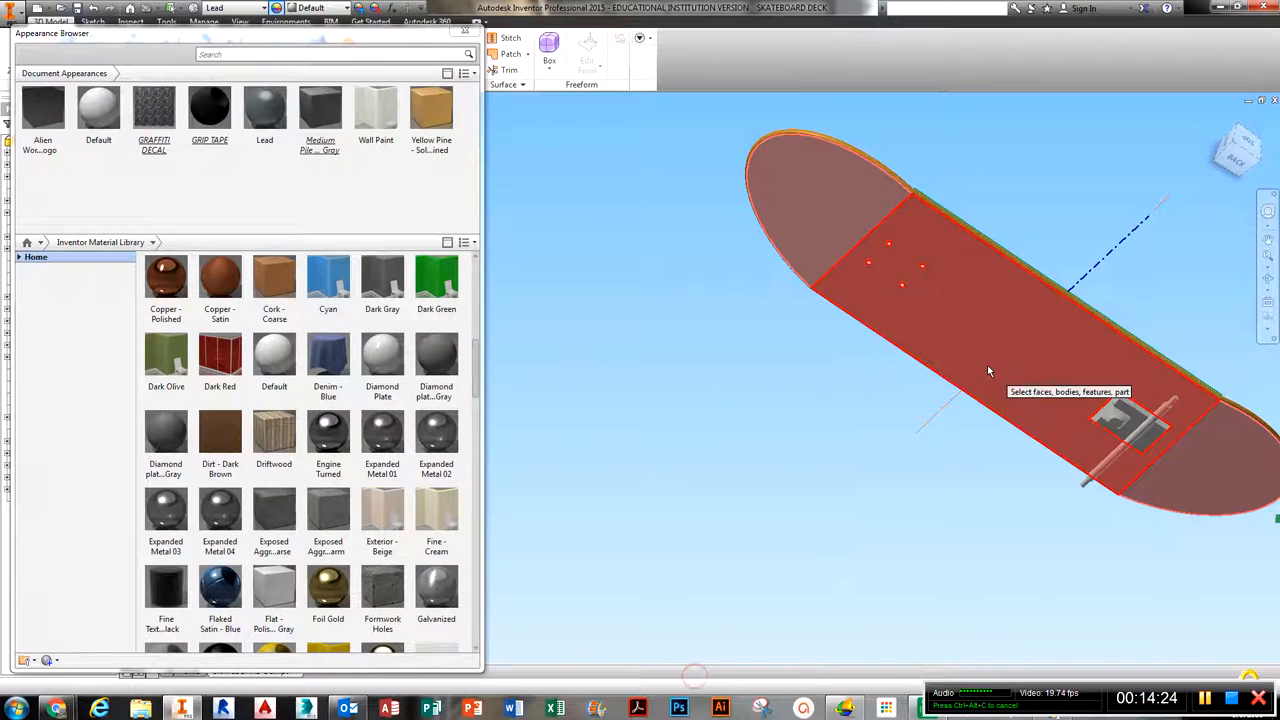
- Apply the GRAFFITI DECAL appearance to the selected underside faces of the deck: the middle section and both curved ends
{"action": "middle_click_drag", "start_coordinate": [987, 365], "coordinate": [852, 358]}
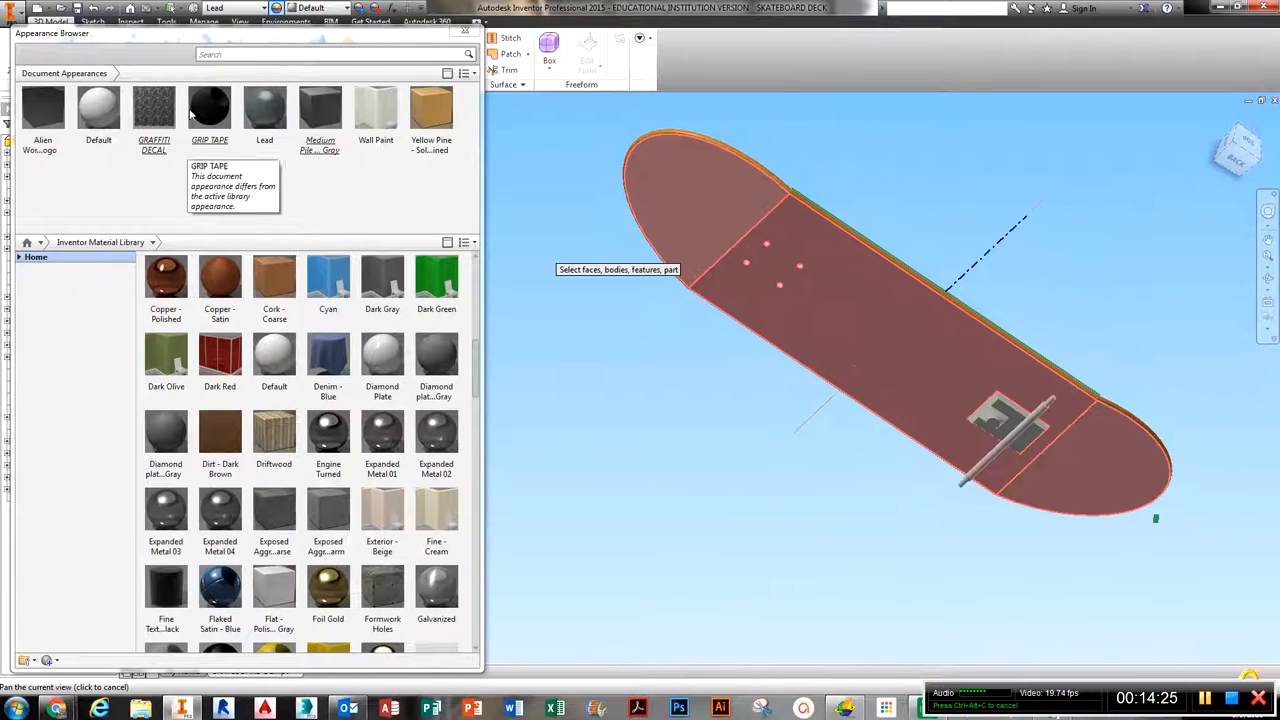
{"action": "left_click", "coordinate": [162, 105]}
{"action": "left_click", "coordinate": [664, 427]}
{"action": "middle_click_drag", "start_coordinate": [869, 425], "coordinate": [825, 442]}
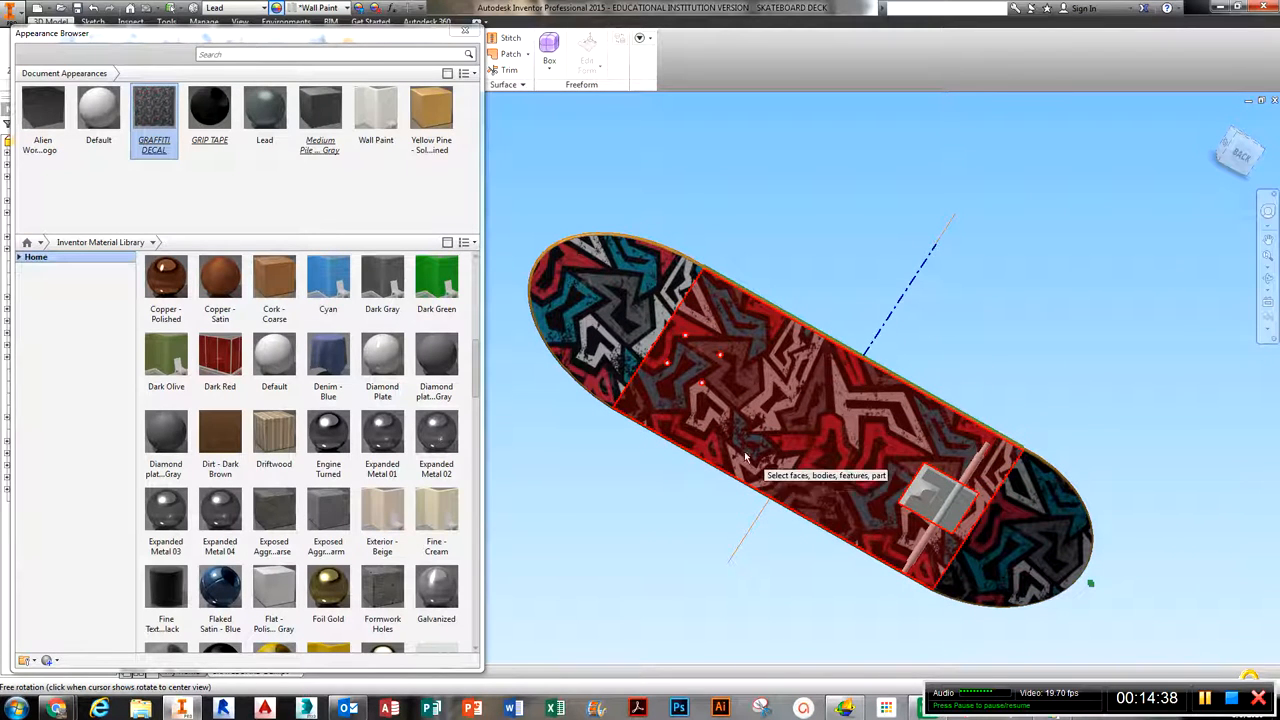
{"action": "middle_click_drag", "start_coordinate": [793, 457], "coordinate": [783, 399]}
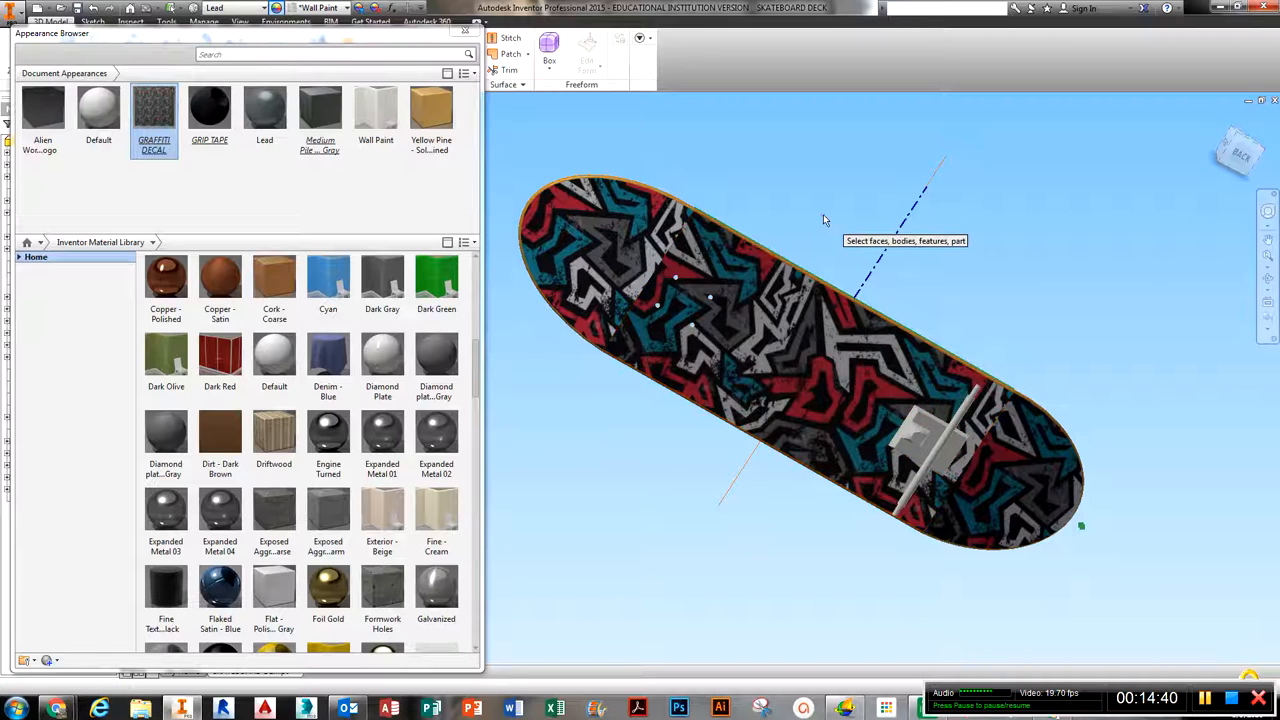
{"action": "middle_click_drag", "start_coordinate": [855, 509], "coordinate": [848, 376], "text": "shift"}
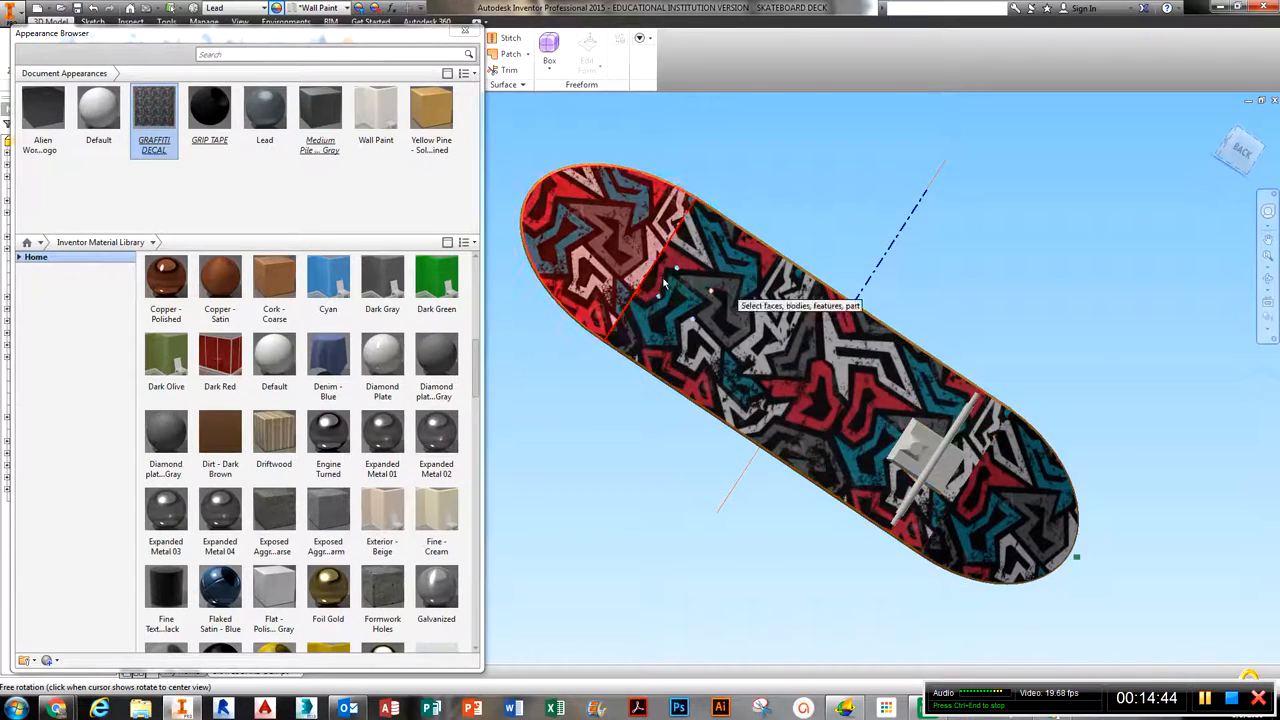
- Reopen the GRAFFITI DECAL appearance for editing and set its image texture's sample size to 6 in wide with linked height
{"action": "double_click", "coordinate": [155, 148]}
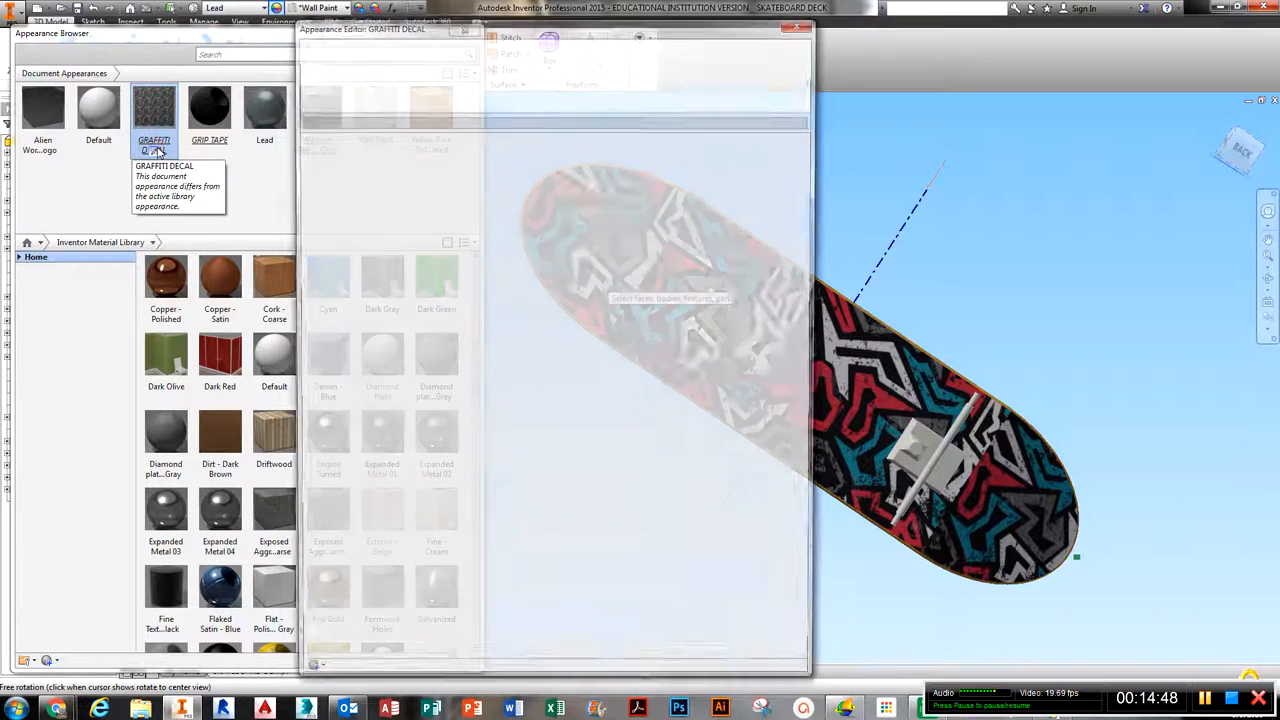
{"action": "left_click_drag", "start_coordinate": [455, 34], "coordinate": [282, 42]}
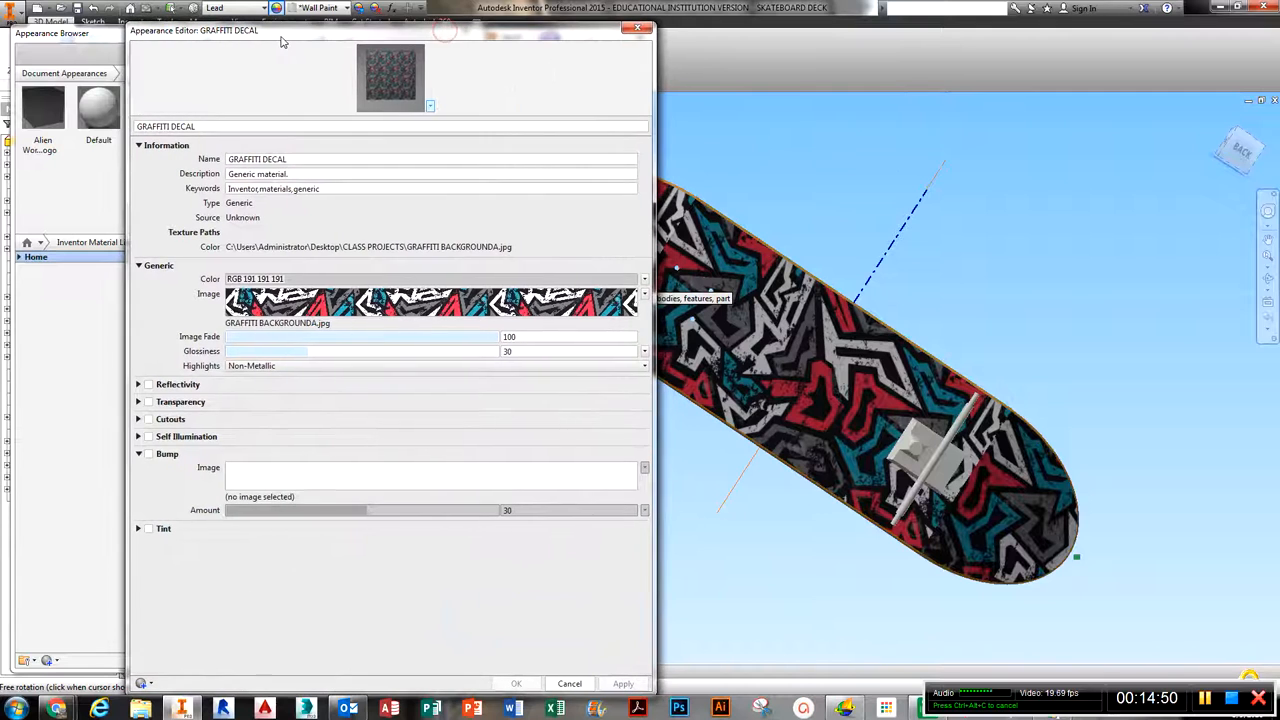
{"action": "left_click", "coordinate": [326, 305]}
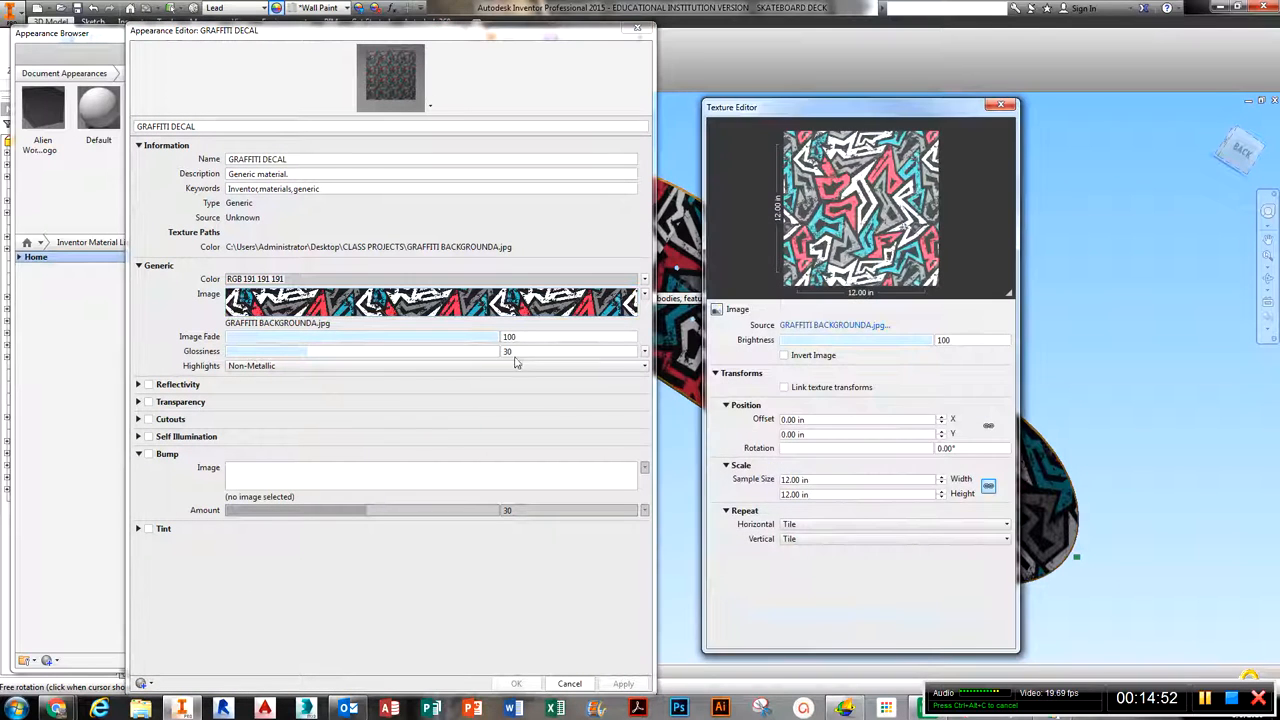
{"action": "left_click_drag", "start_coordinate": [878, 108], "coordinate": [462, 113]}
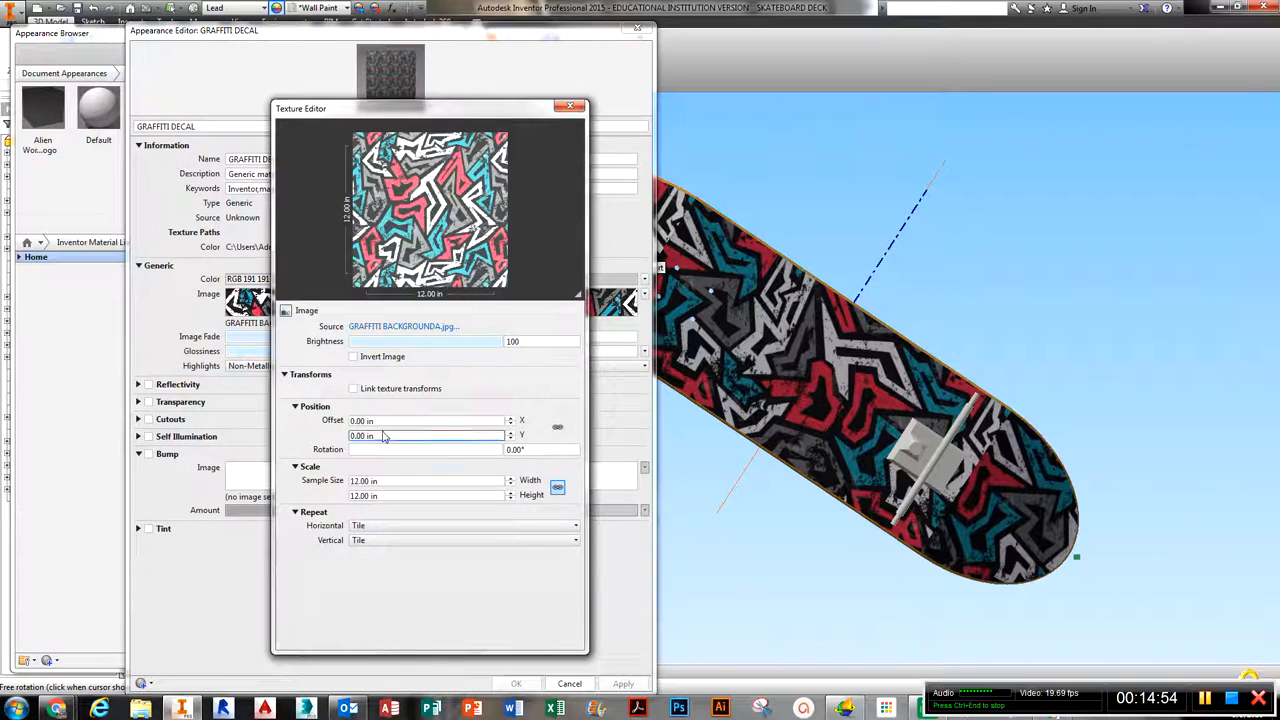
{"action": "left_click", "coordinate": [363, 482]}
{"action": "double_click", "coordinate": [370, 482]}
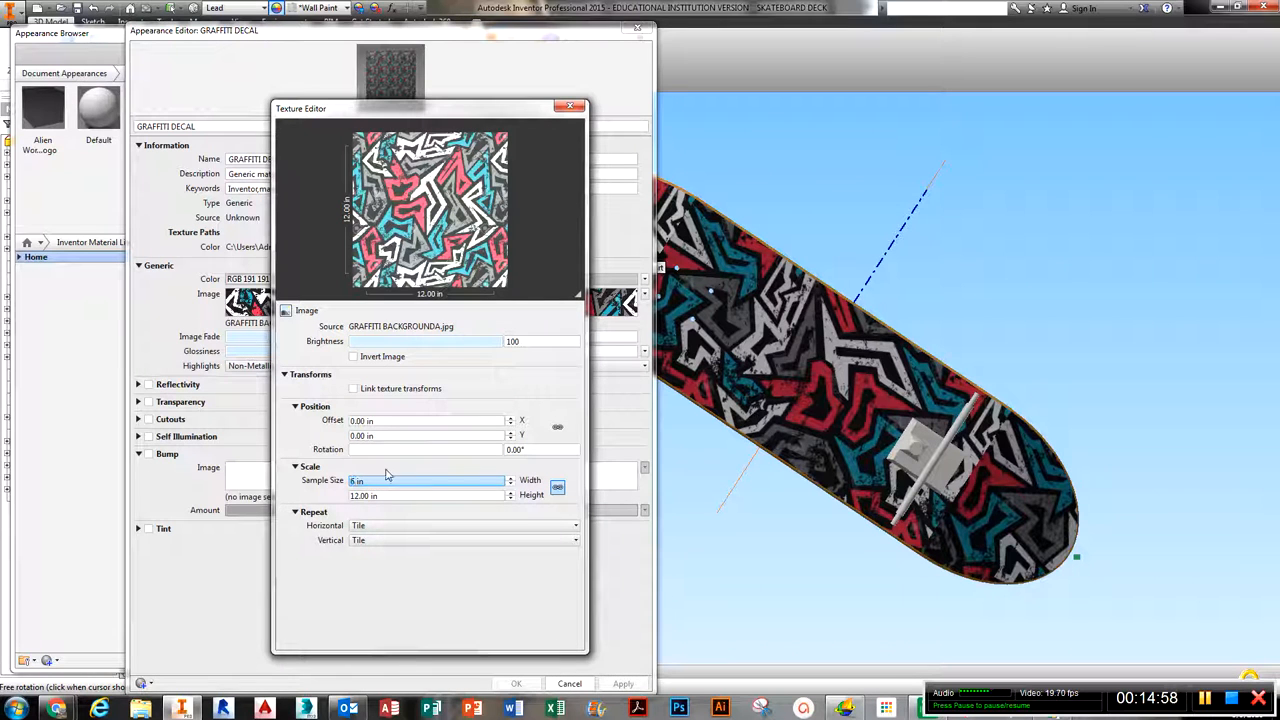
{"action": "type", "text": "6 in"}
{"action": "key", "text": "Tab"}
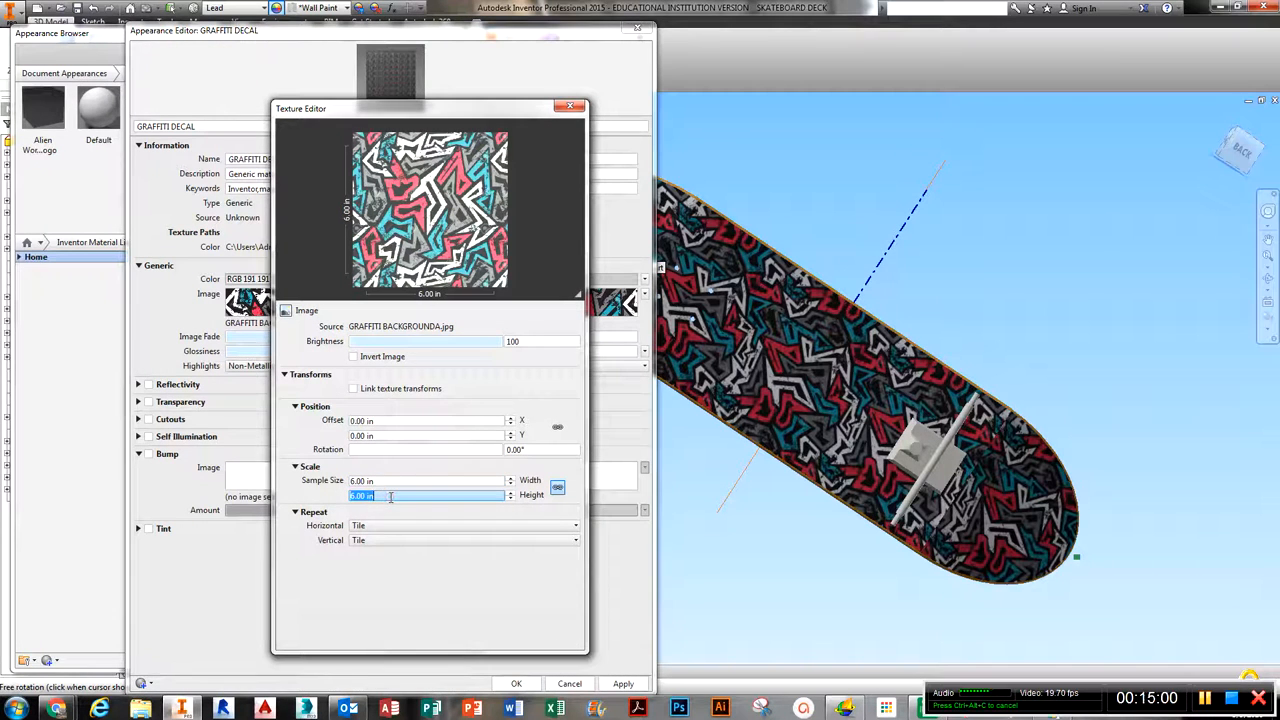
- Enlarge the graffiti texture's sample size to 20 in wide with linked height and close the texture settings
{"action": "double_click", "coordinate": [386, 481]}
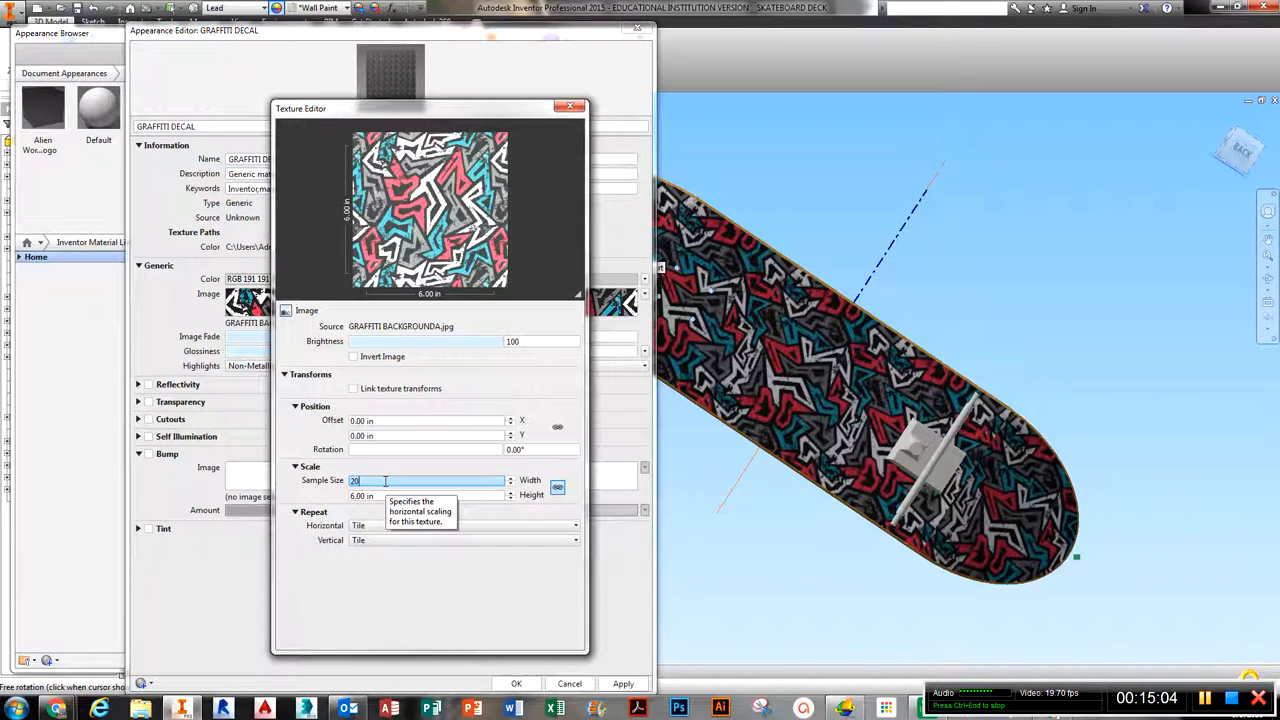
{"action": "type", "text": "20"}
{"action": "key", "text": "Tab"}
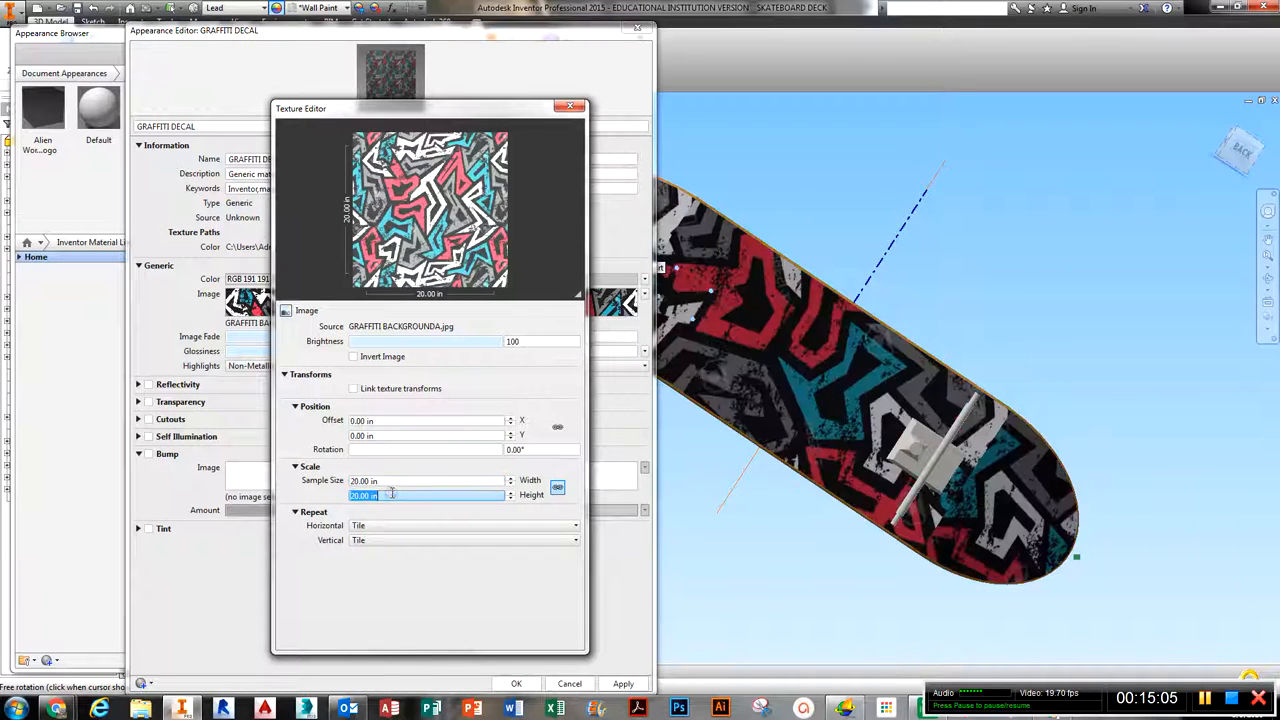
{"action": "left_click", "coordinate": [572, 108]}
- Turn on Bump for the GRAFFITI DECAL appearance using the GRAFFITI BACKGROUNDA image, and close its texture settings
{"action": "left_click", "coordinate": [148, 454]}
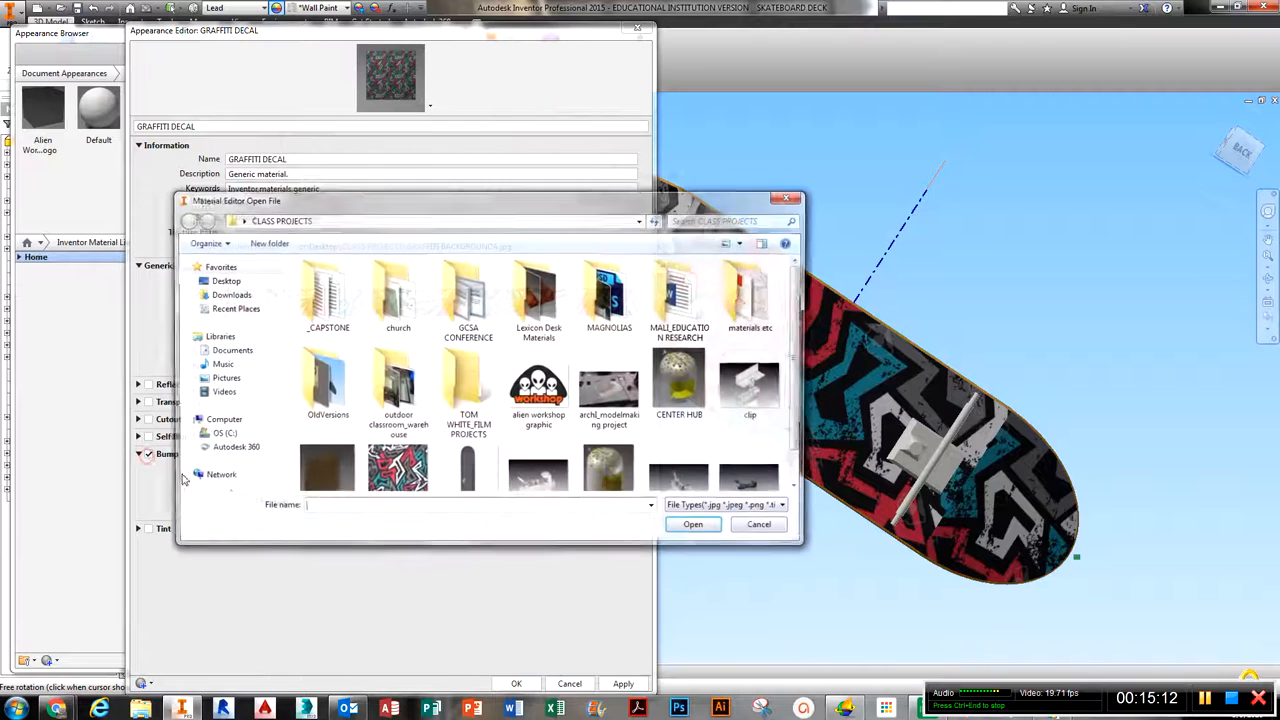
{"action": "left_click", "coordinate": [398, 474]}
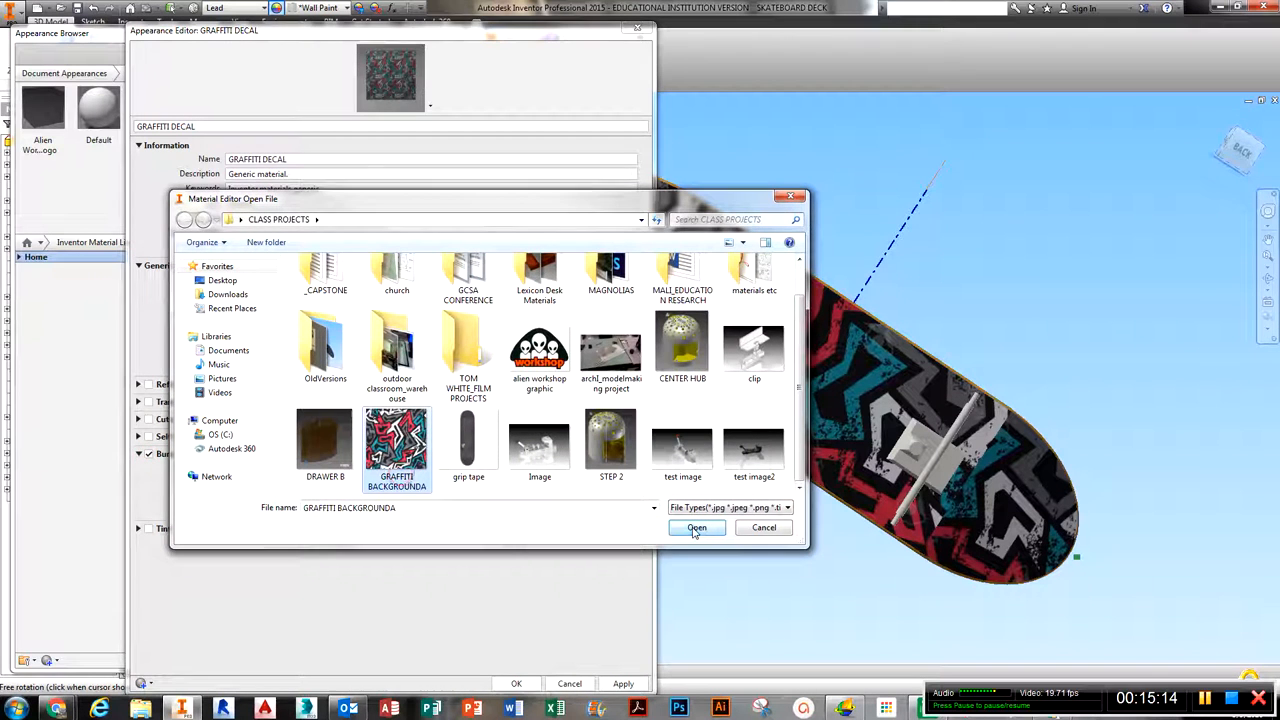
{"action": "double_click", "coordinate": [398, 474]}
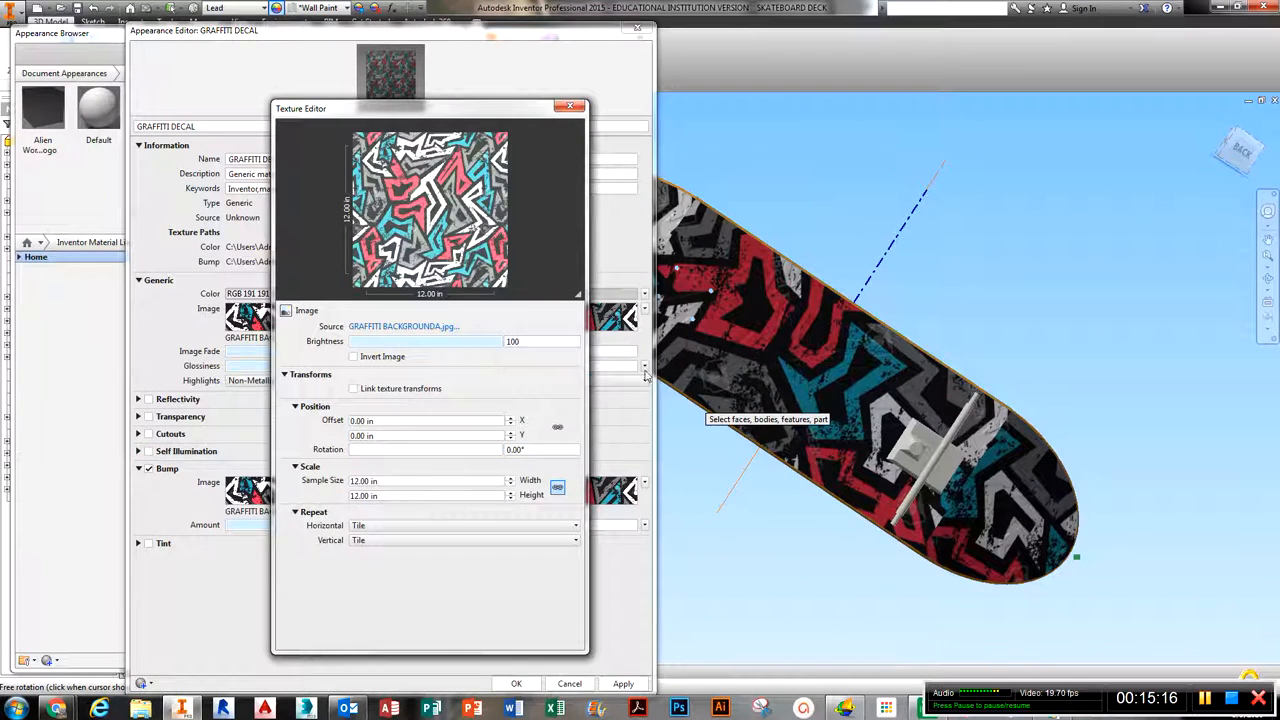
{"action": "left_click", "coordinate": [573, 106]}
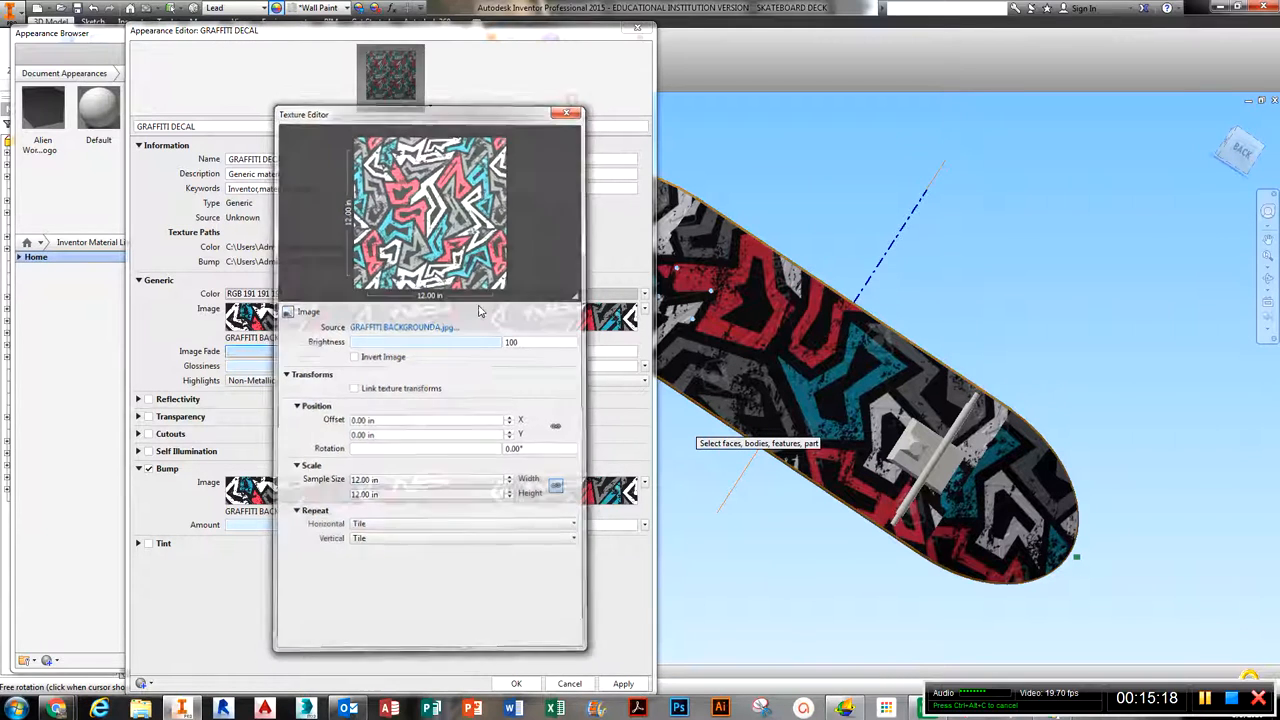
- Set the bump image's sample size to 20 in wide with linked height and close the texture settings
{"action": "left_click", "coordinate": [300, 492]}
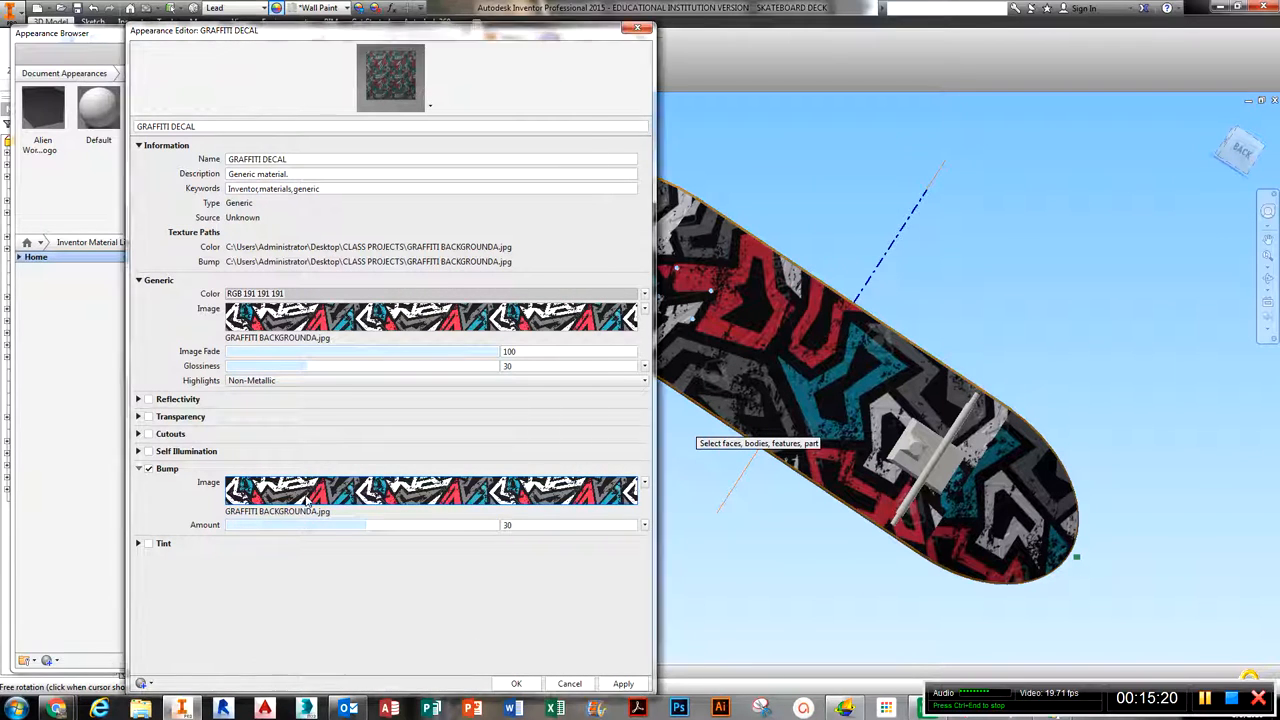
{"action": "left_click_drag", "start_coordinate": [466, 342], "coordinate": [500, 341]}
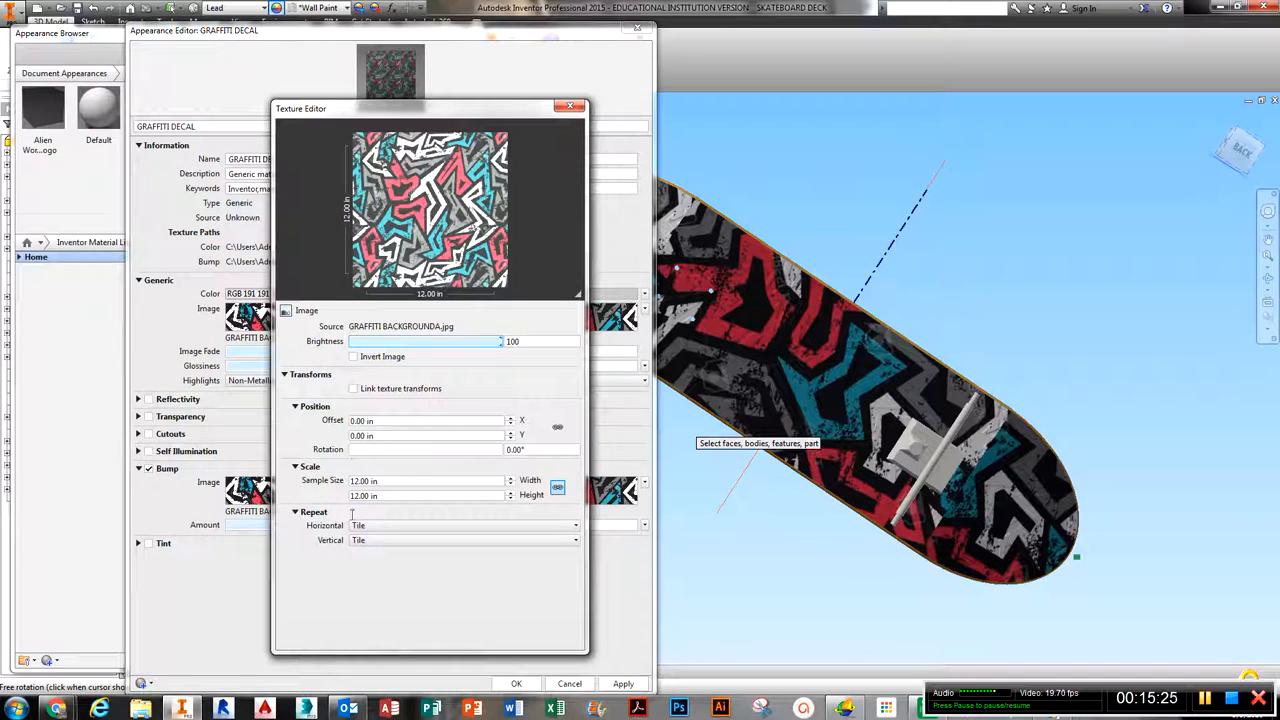
{"action": "left_click", "coordinate": [372, 481]}
{"action": "double_click", "coordinate": [372, 481]}
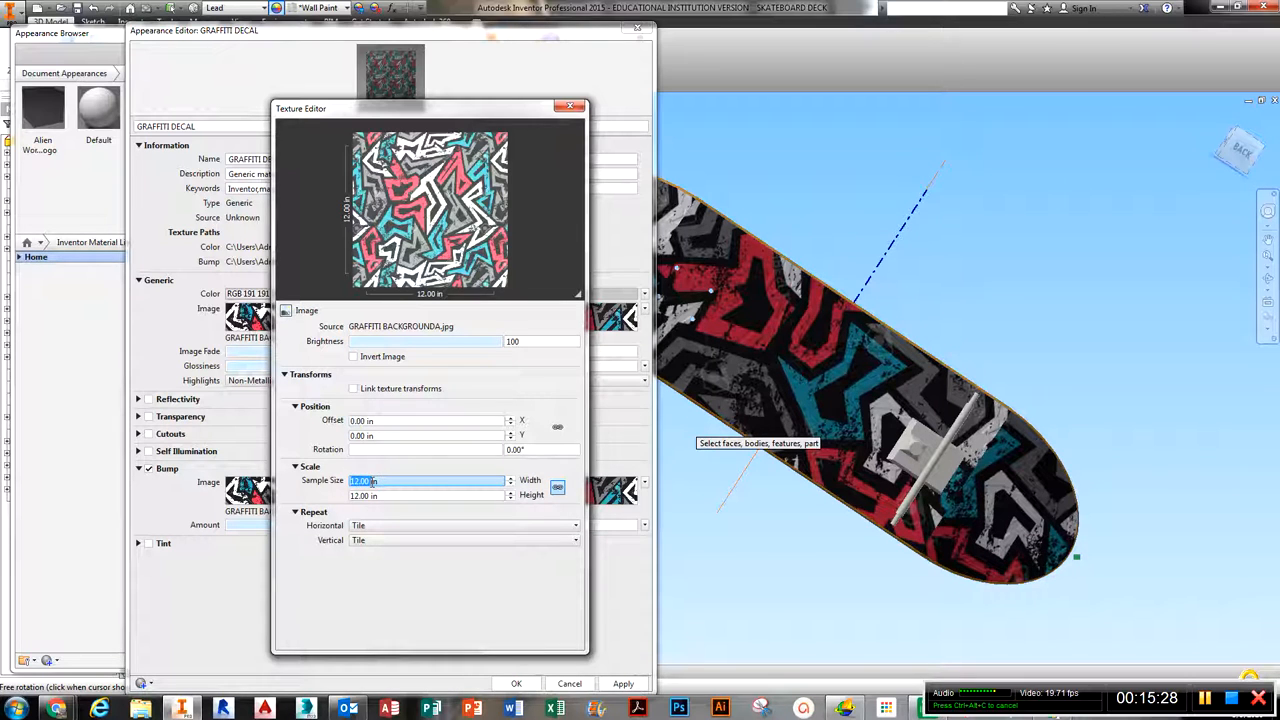
{"action": "key", "text": "Tab"}
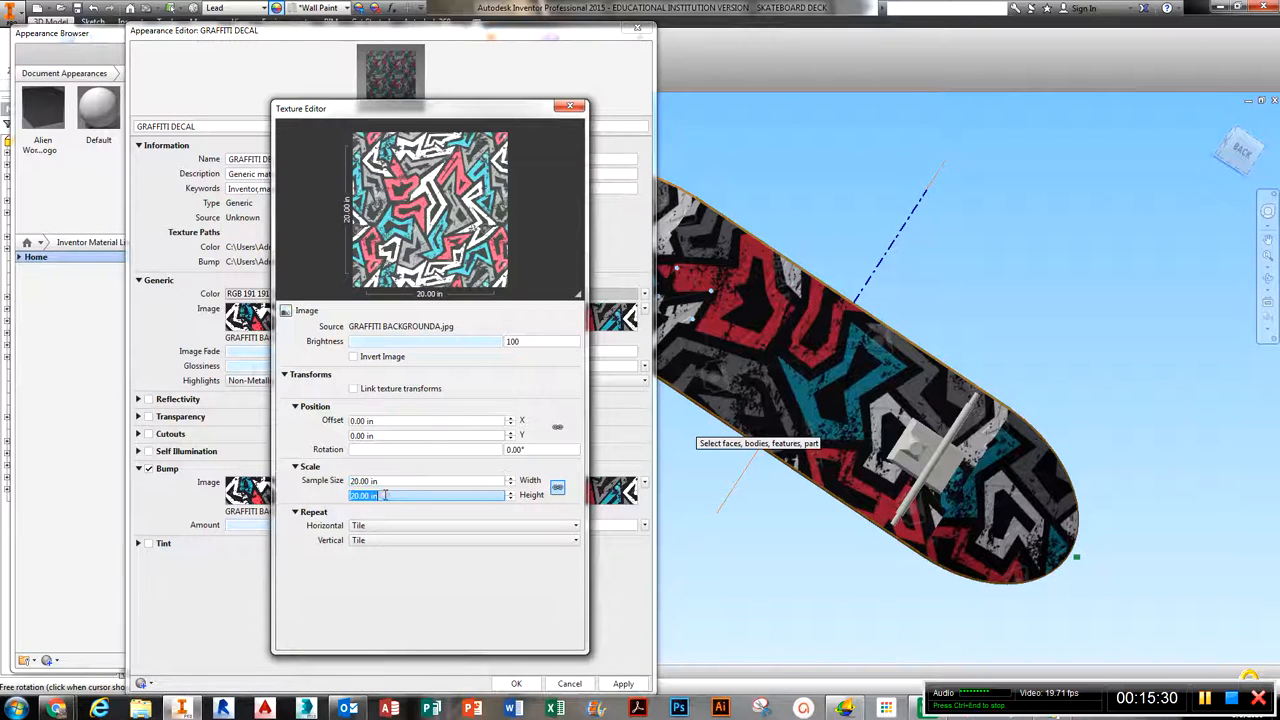
{"action": "left_click", "coordinate": [570, 109]}
- Try bump amounts ranging from 535 down to -46 on the deck's underside and turn Bump off
{"action": "left_click_drag", "start_coordinate": [364, 529], "coordinate": [428, 529]}
{"action": "middle_click_drag", "start_coordinate": [892, 368], "coordinate": [742, 489], "text": "shift"}
{"action": "left_click", "coordinate": [430, 526]}
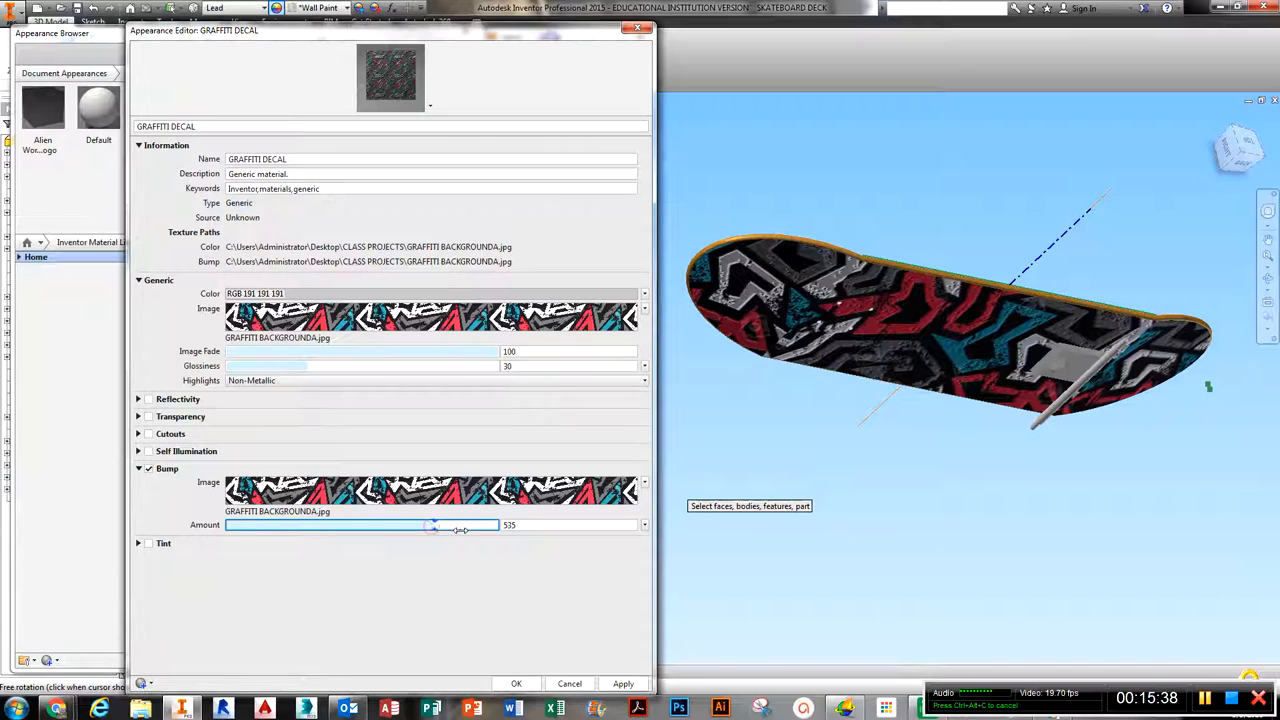
{"action": "mouse_move", "coordinate": [487, 531]}
{"action": "left_mouse_down"}
{"action": "mouse_move", "coordinate": [267, 525]}
{"action": "mouse_move", "coordinate": [348, 526]}
{"action": "left_mouse_up"}
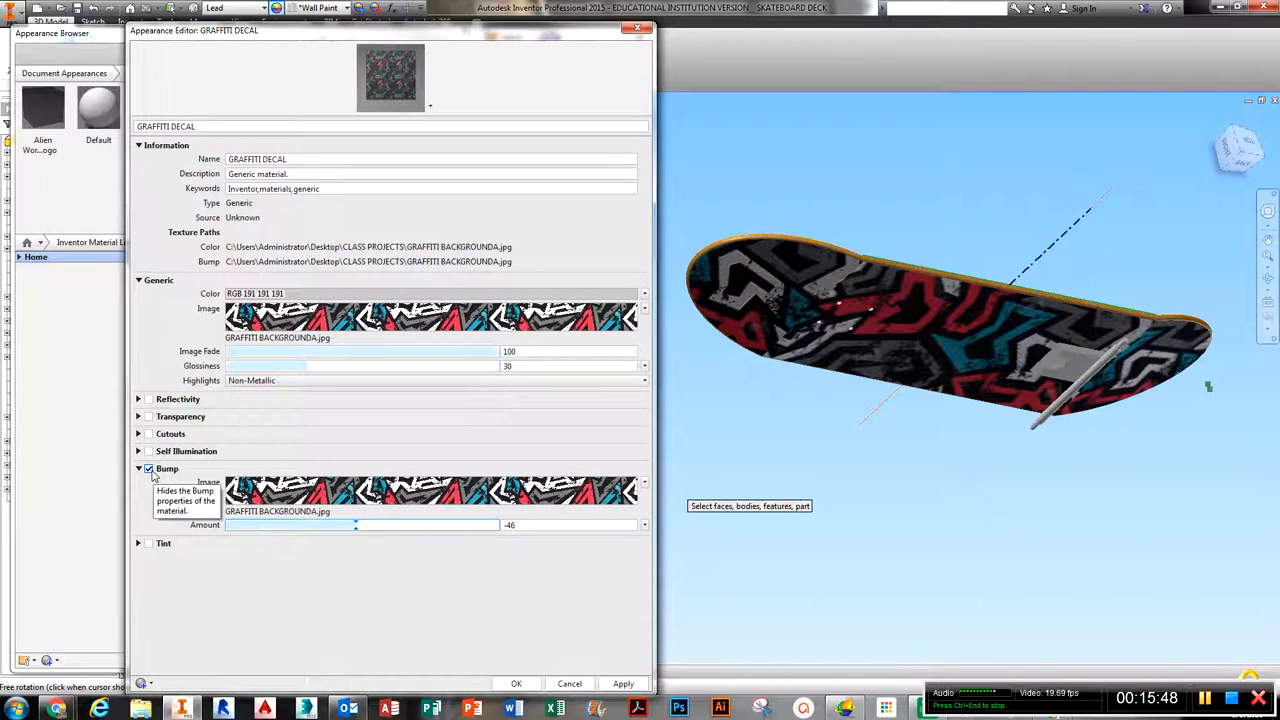
{"action": "left_click", "coordinate": [151, 472]}
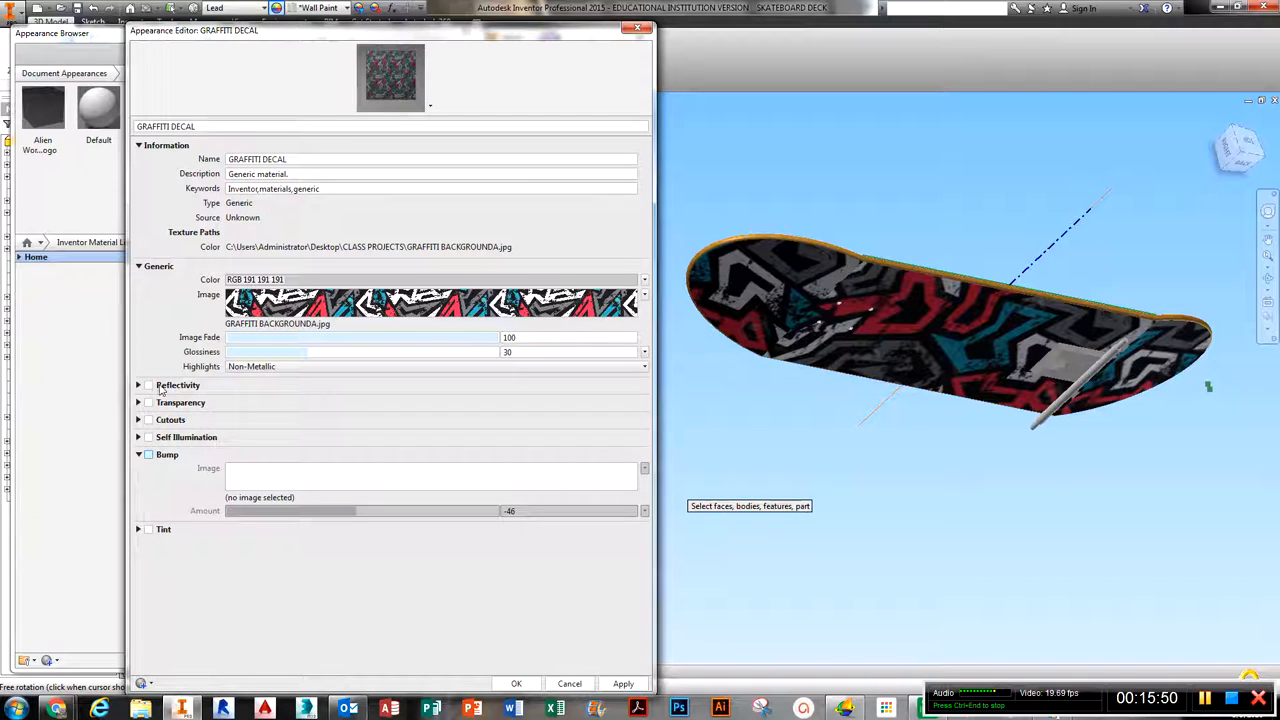
- Enable Reflectivity on the GRAFFITI DECAL appearance with Direct at 23 and Oblique at 45, and confirm the appearance
{"action": "left_click", "coordinate": [148, 385]}
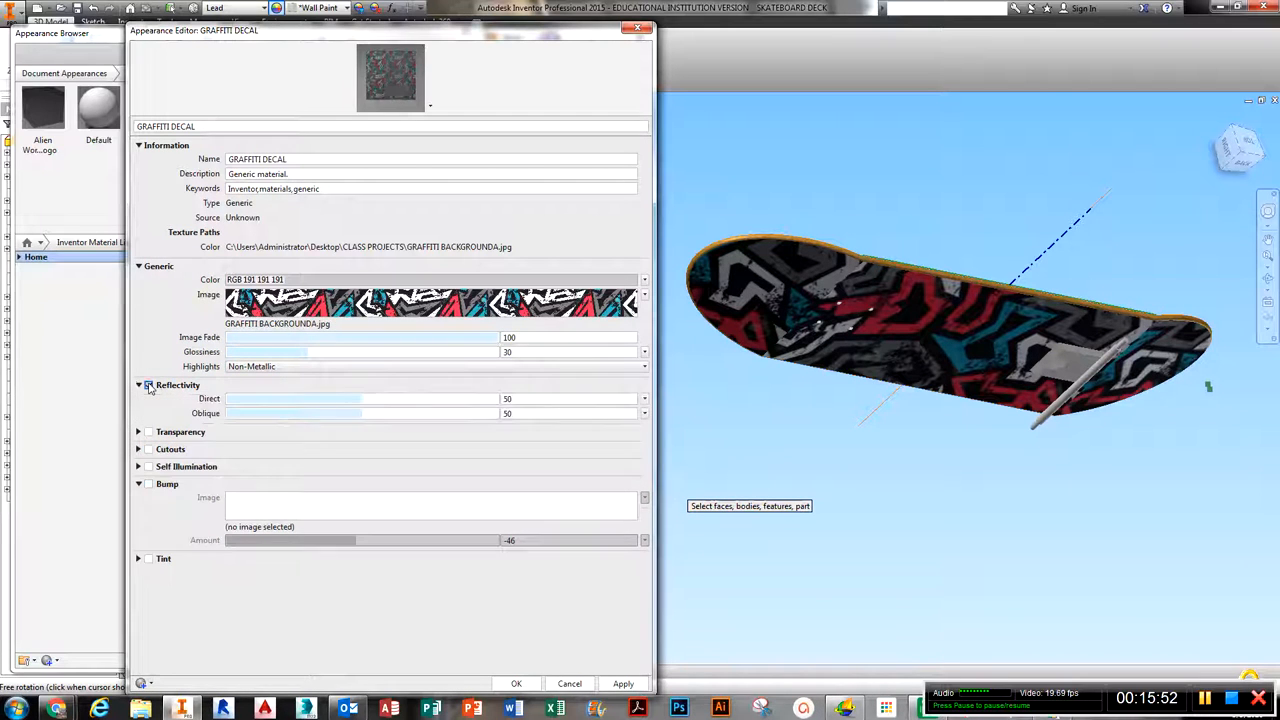
{"action": "left_click_drag", "start_coordinate": [920, 405], "coordinate": [851, 393]}
{"action": "middle_click_drag", "start_coordinate": [851, 393], "coordinate": [808, 320], "text": "shift"}
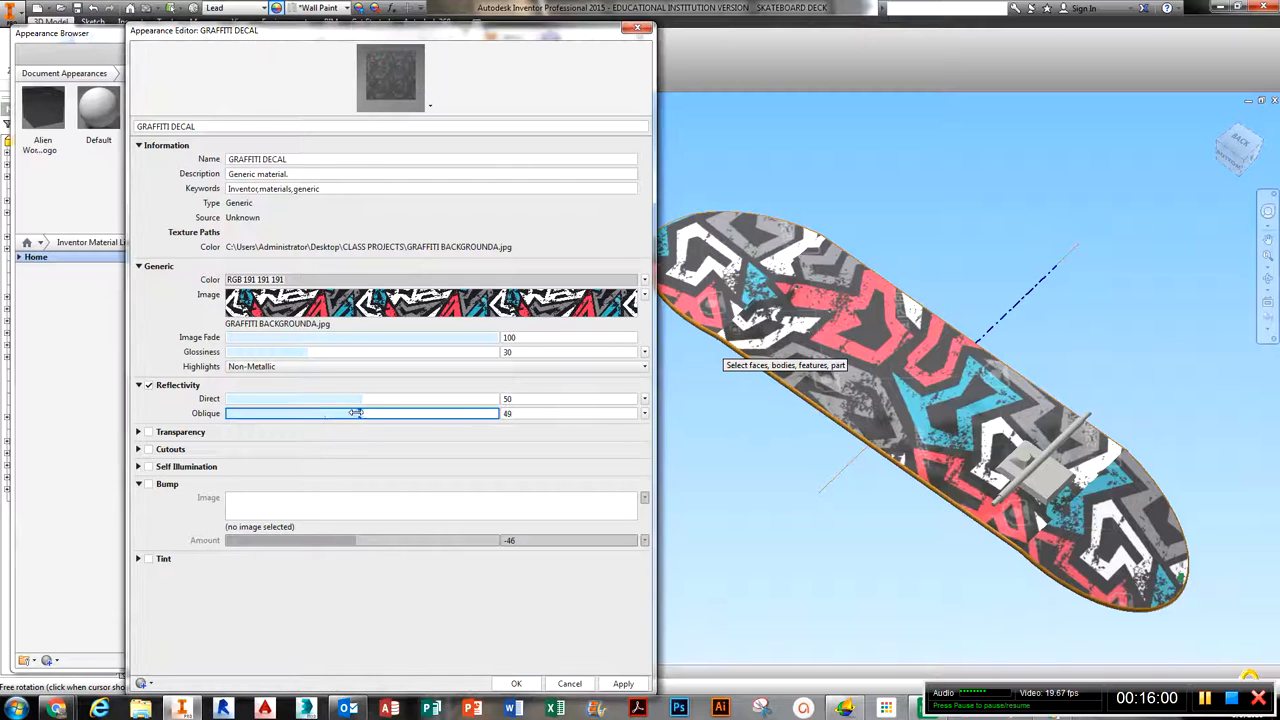
{"action": "left_click_drag", "start_coordinate": [354, 413], "coordinate": [259, 400]}
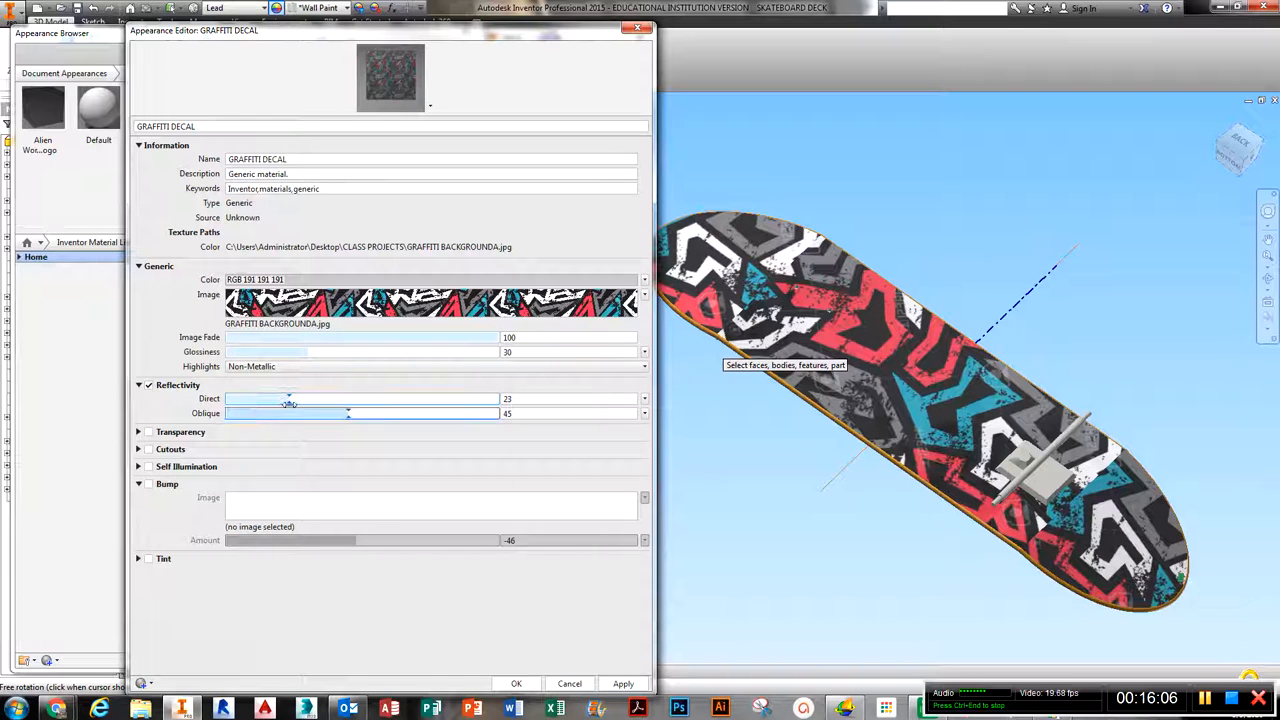
{"action": "left_click", "coordinate": [516, 683]}
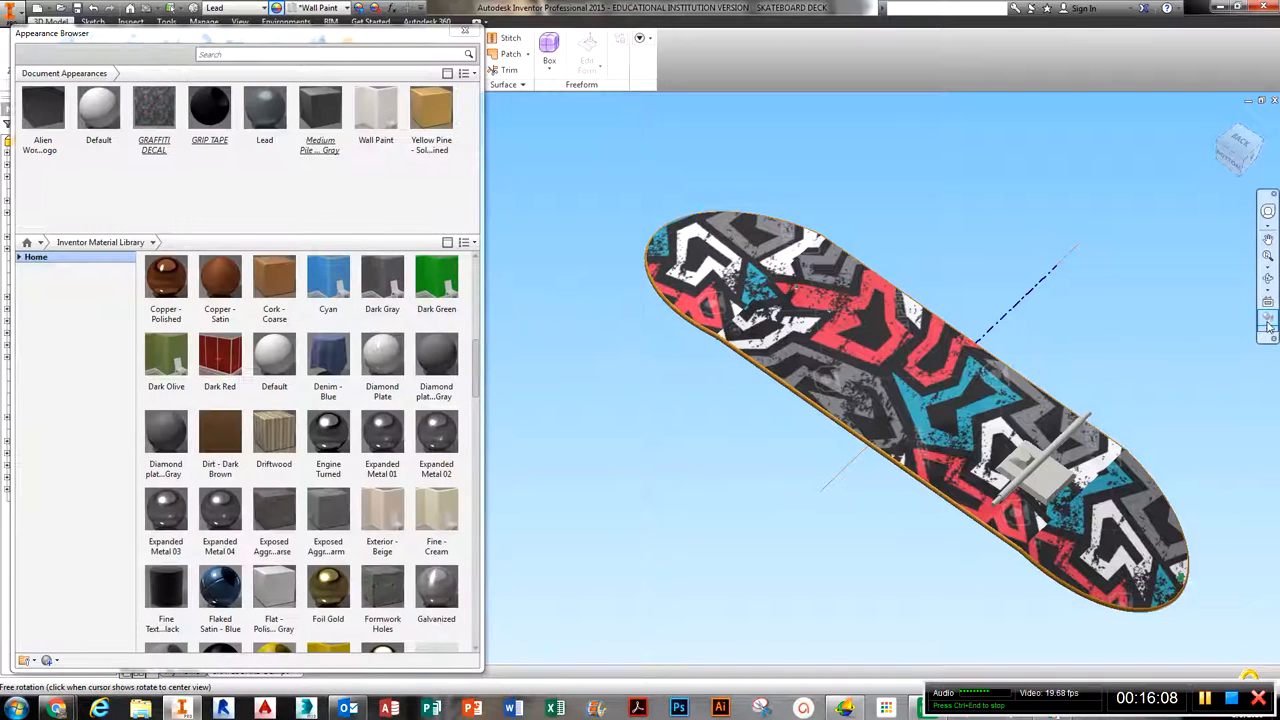
- Compare the deck's underside in the Shaded visual style and return the model to Realistic
{"action": "left_click", "coordinate": [1268, 330]}
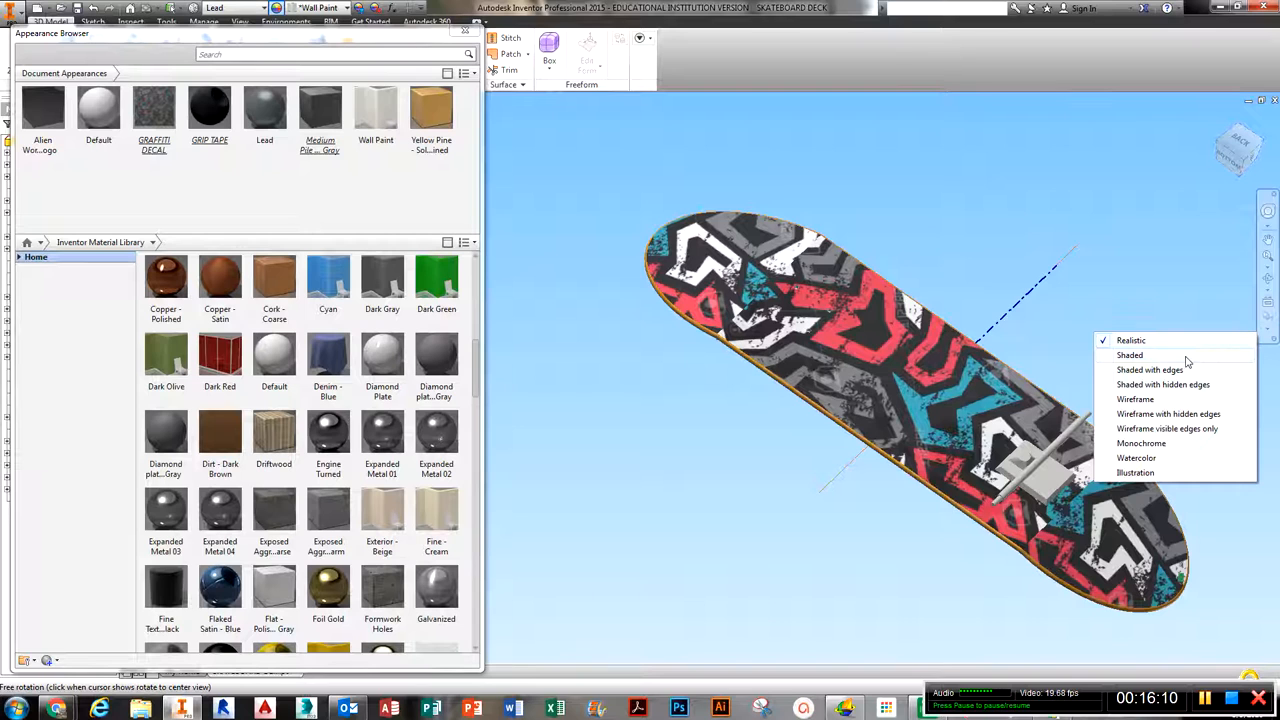
{"action": "left_click", "coordinate": [1179, 358]}
{"action": "middle_click_drag", "start_coordinate": [1224, 350], "coordinate": [1130, 354]}
{"action": "middle_click_drag", "start_coordinate": [1130, 354], "coordinate": [1122, 392], "text": "shift"}
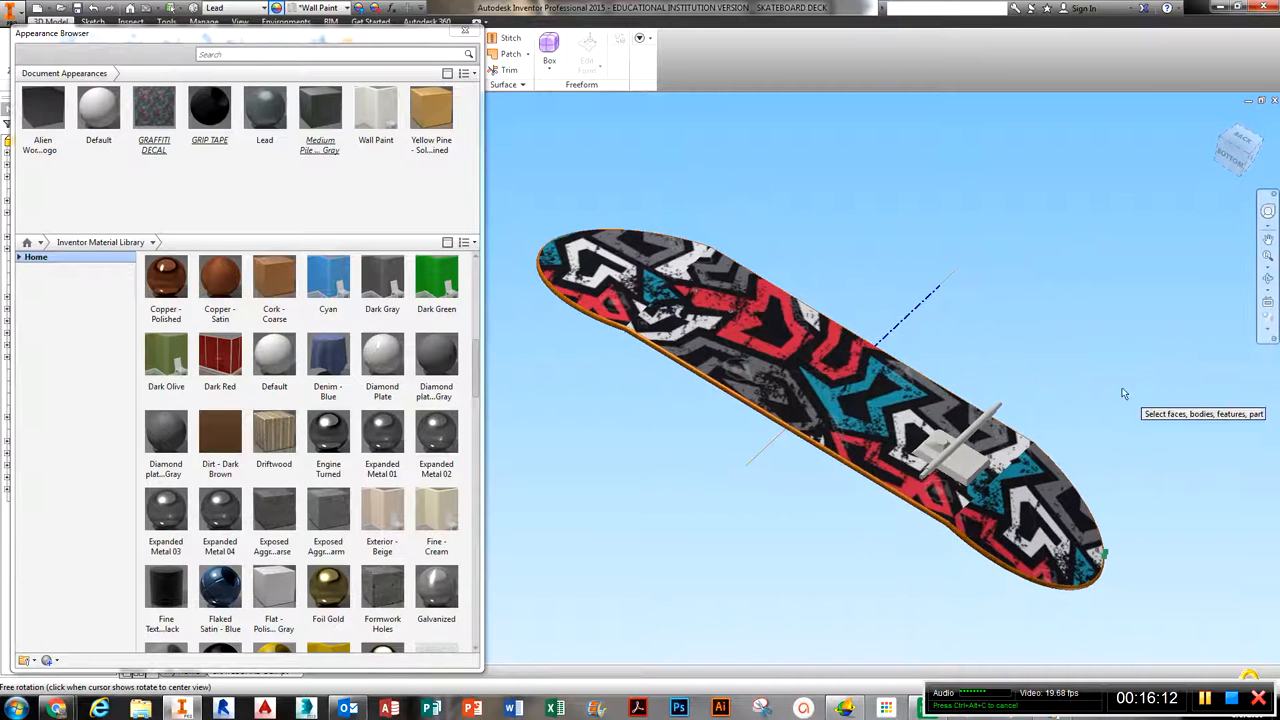
{"action": "left_click", "coordinate": [1268, 330]}
{"action": "left_click", "coordinate": [1191, 341]}
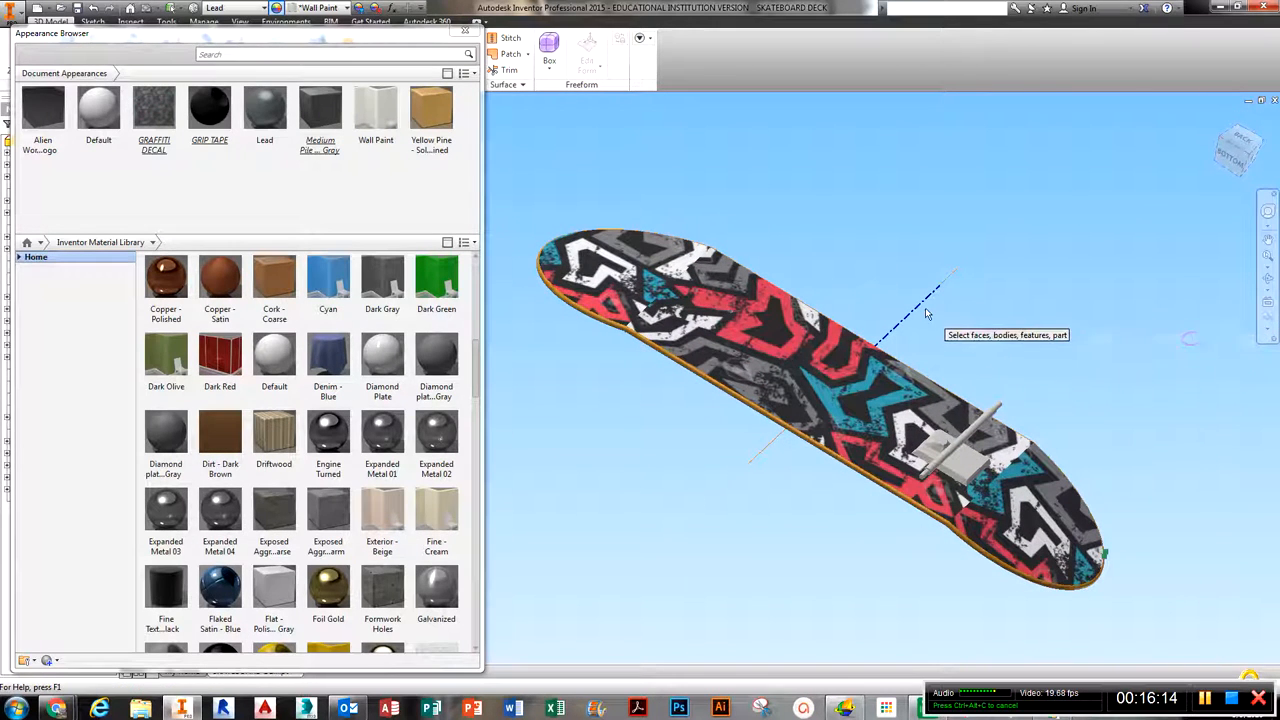
- Turn the deck over to inspect its grip-tape top and close the Appearance Browser
{"action": "left_click_drag", "start_coordinate": [891, 374], "coordinate": [928, 593]}
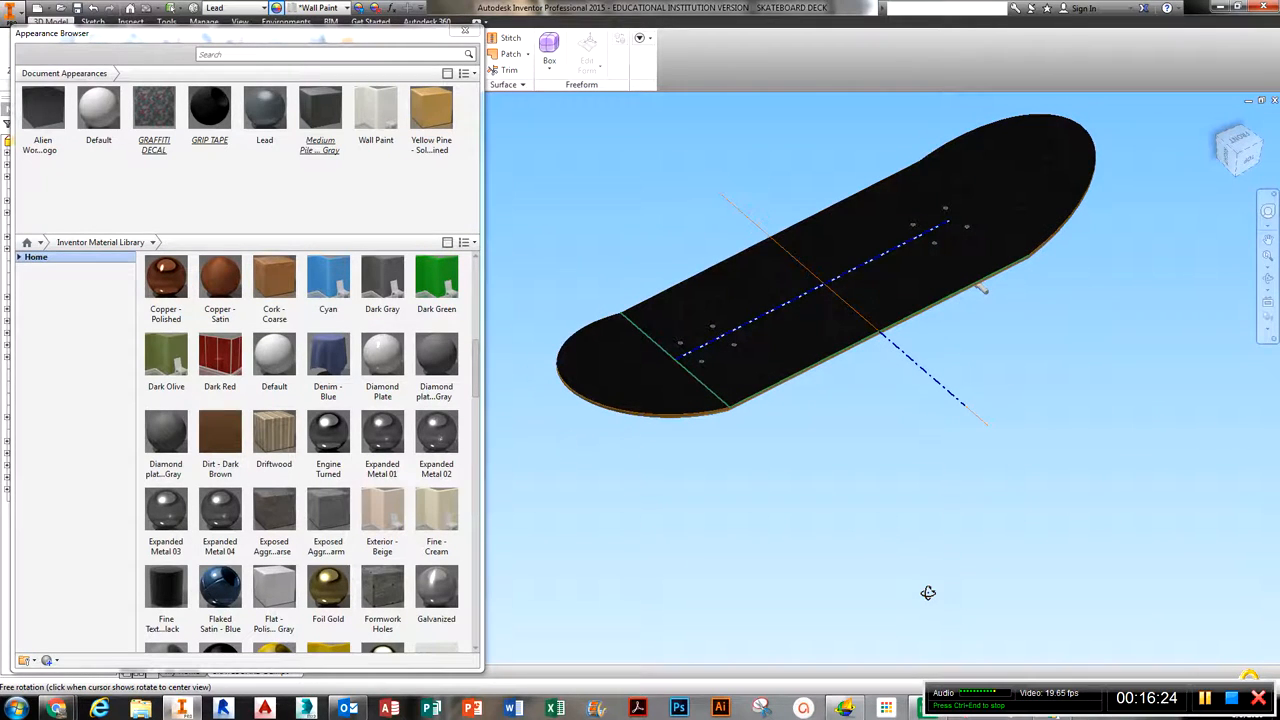
{"action": "left_click", "coordinate": [467, 33]}
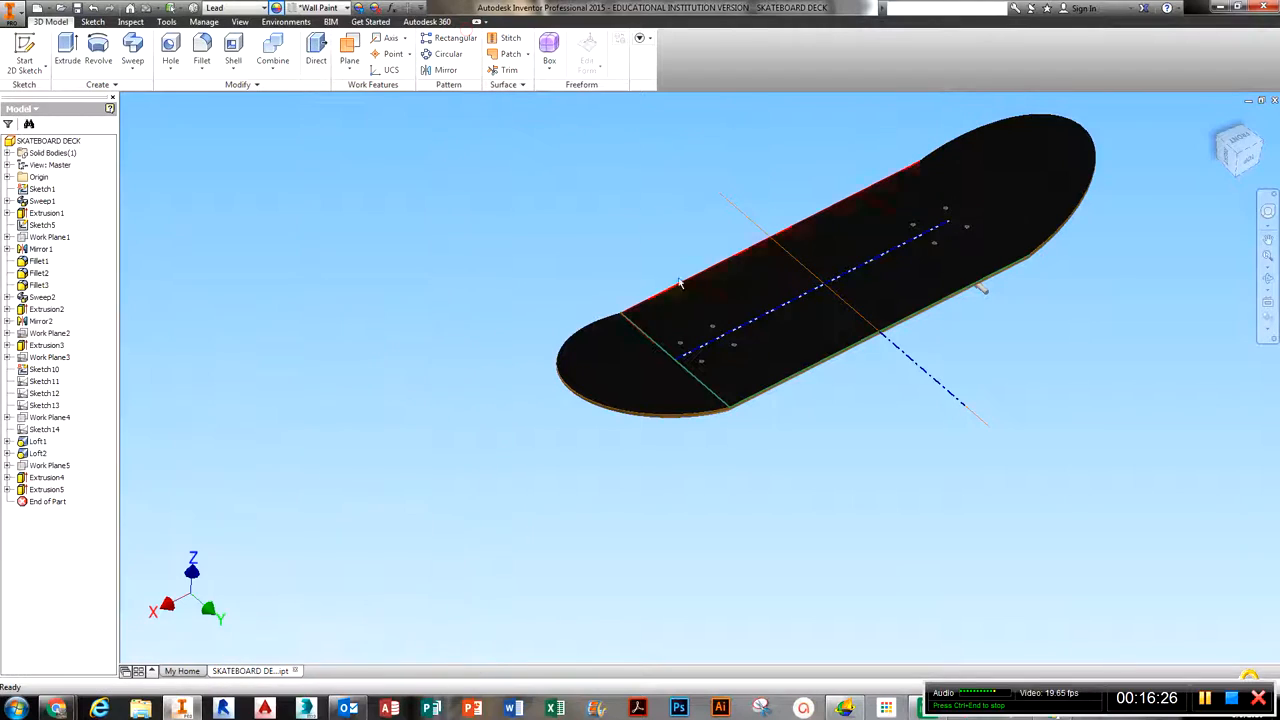